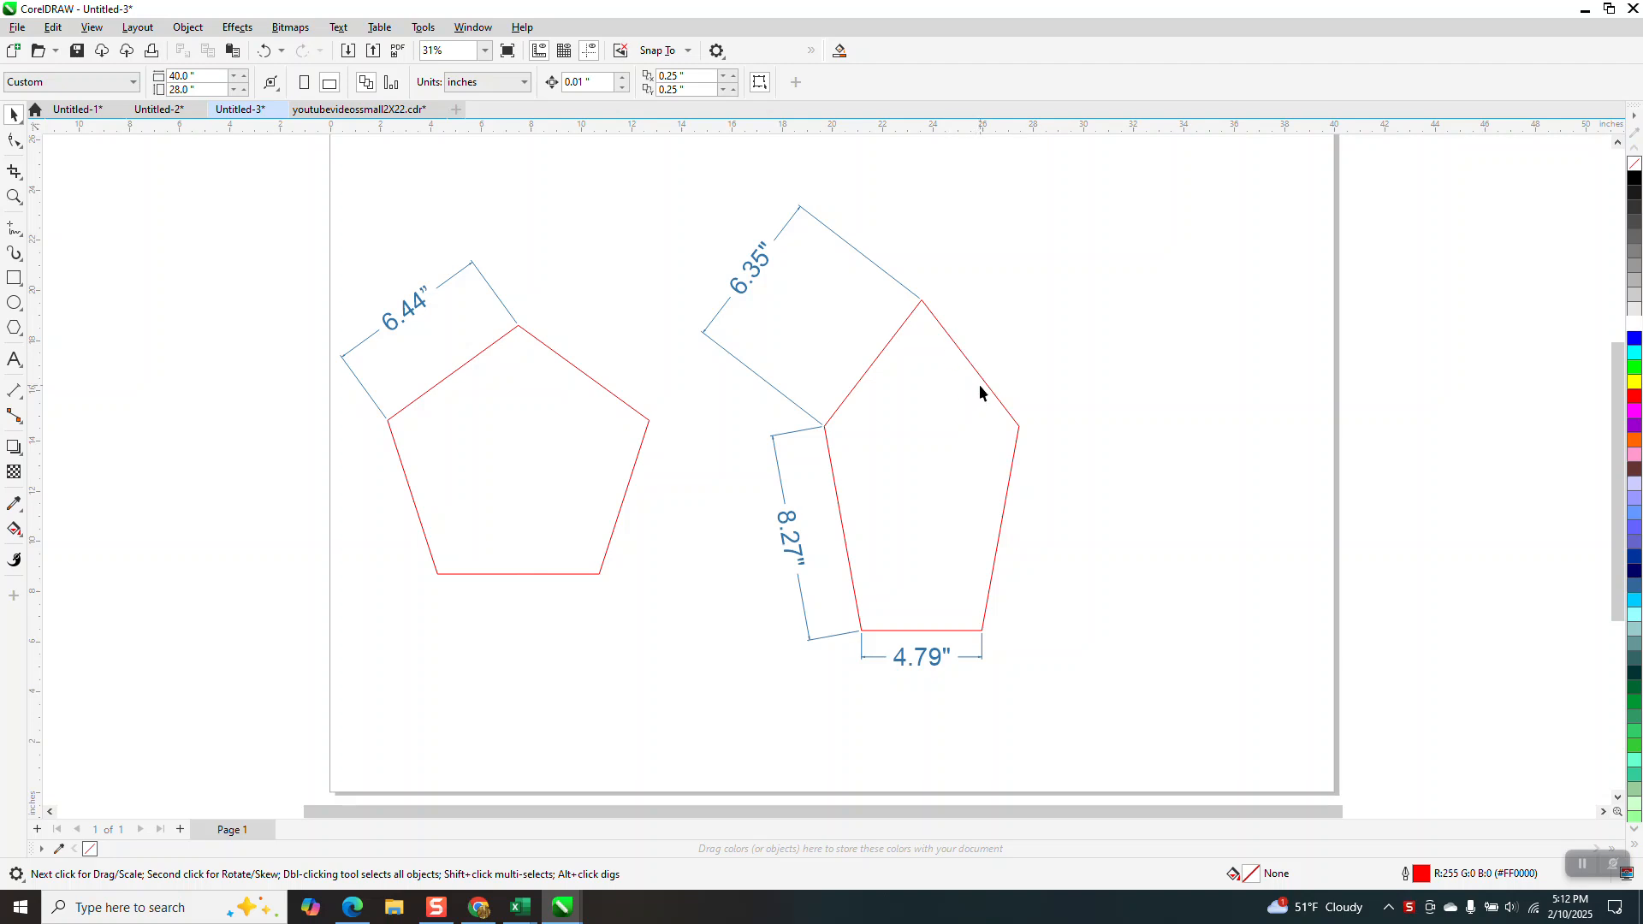
# Scale the elongated pentagon with the Transform Size option Scale portion, using its upper-right side as the reference at 5.0 in.
pyautogui.click(488, 33)
pyautogui.moveTo(486, 261)
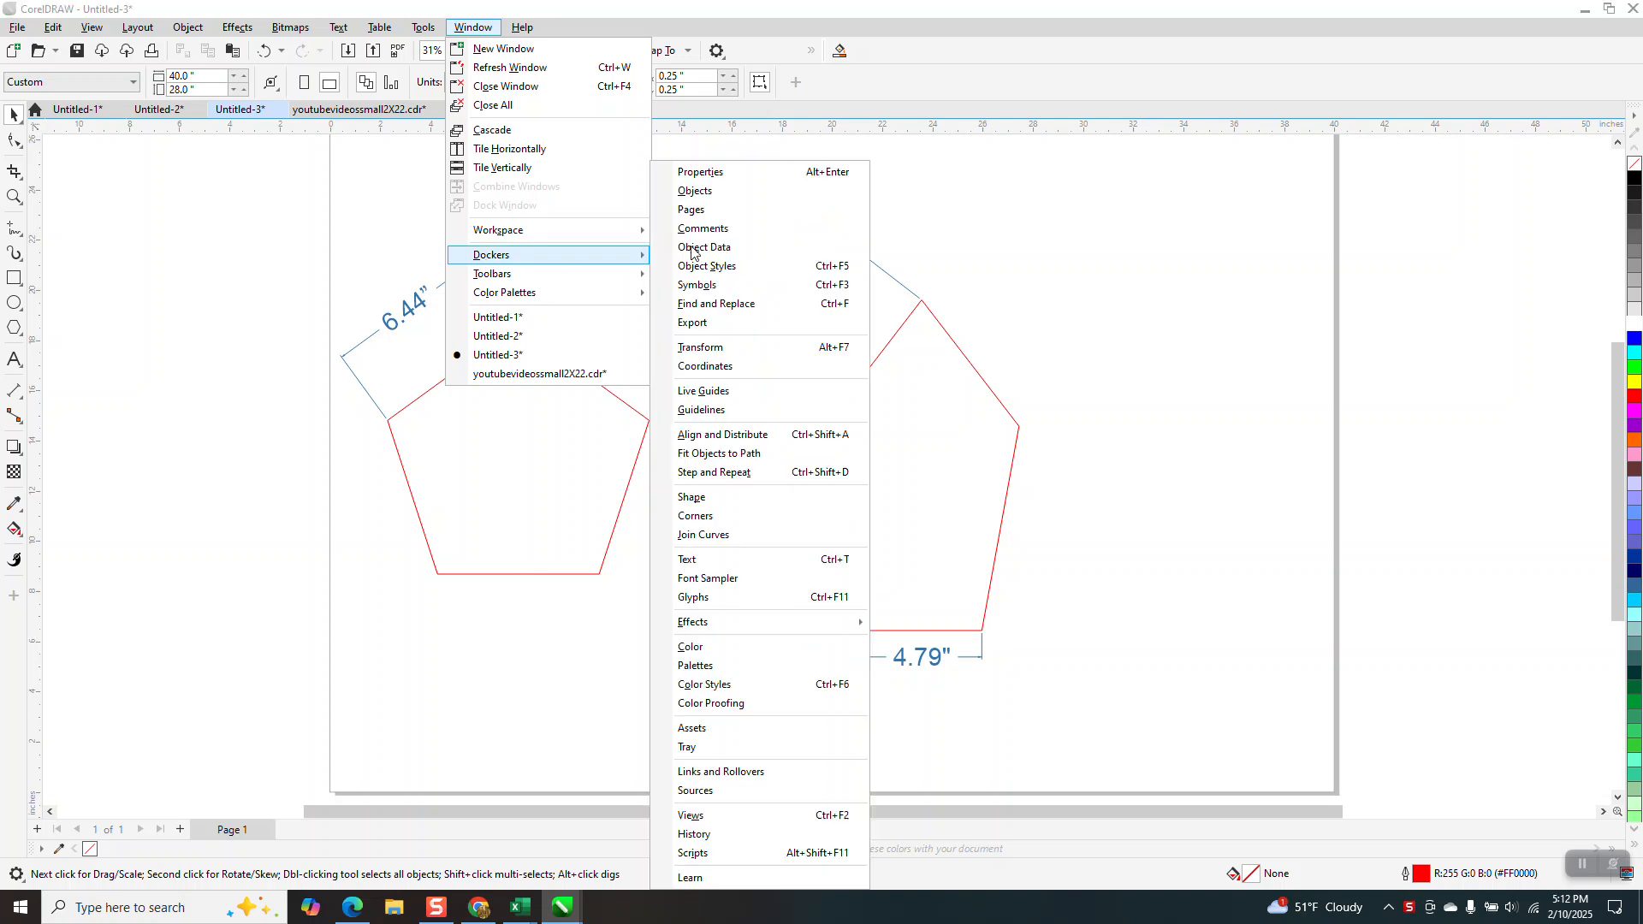
pyautogui.click(719, 347)
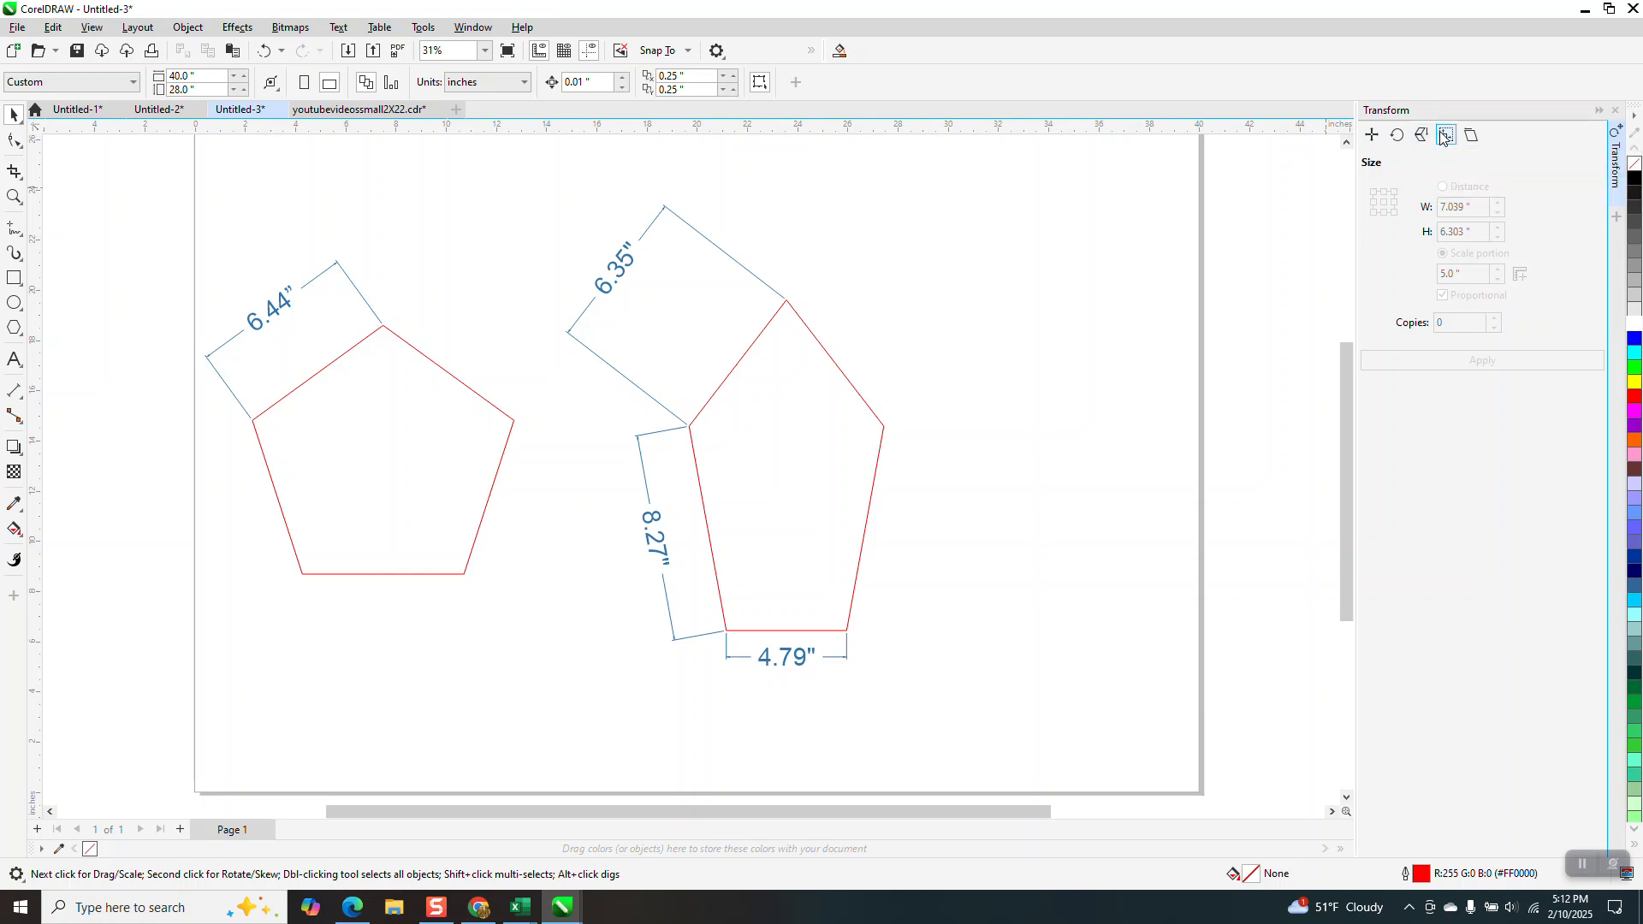
pyautogui.click(809, 345)
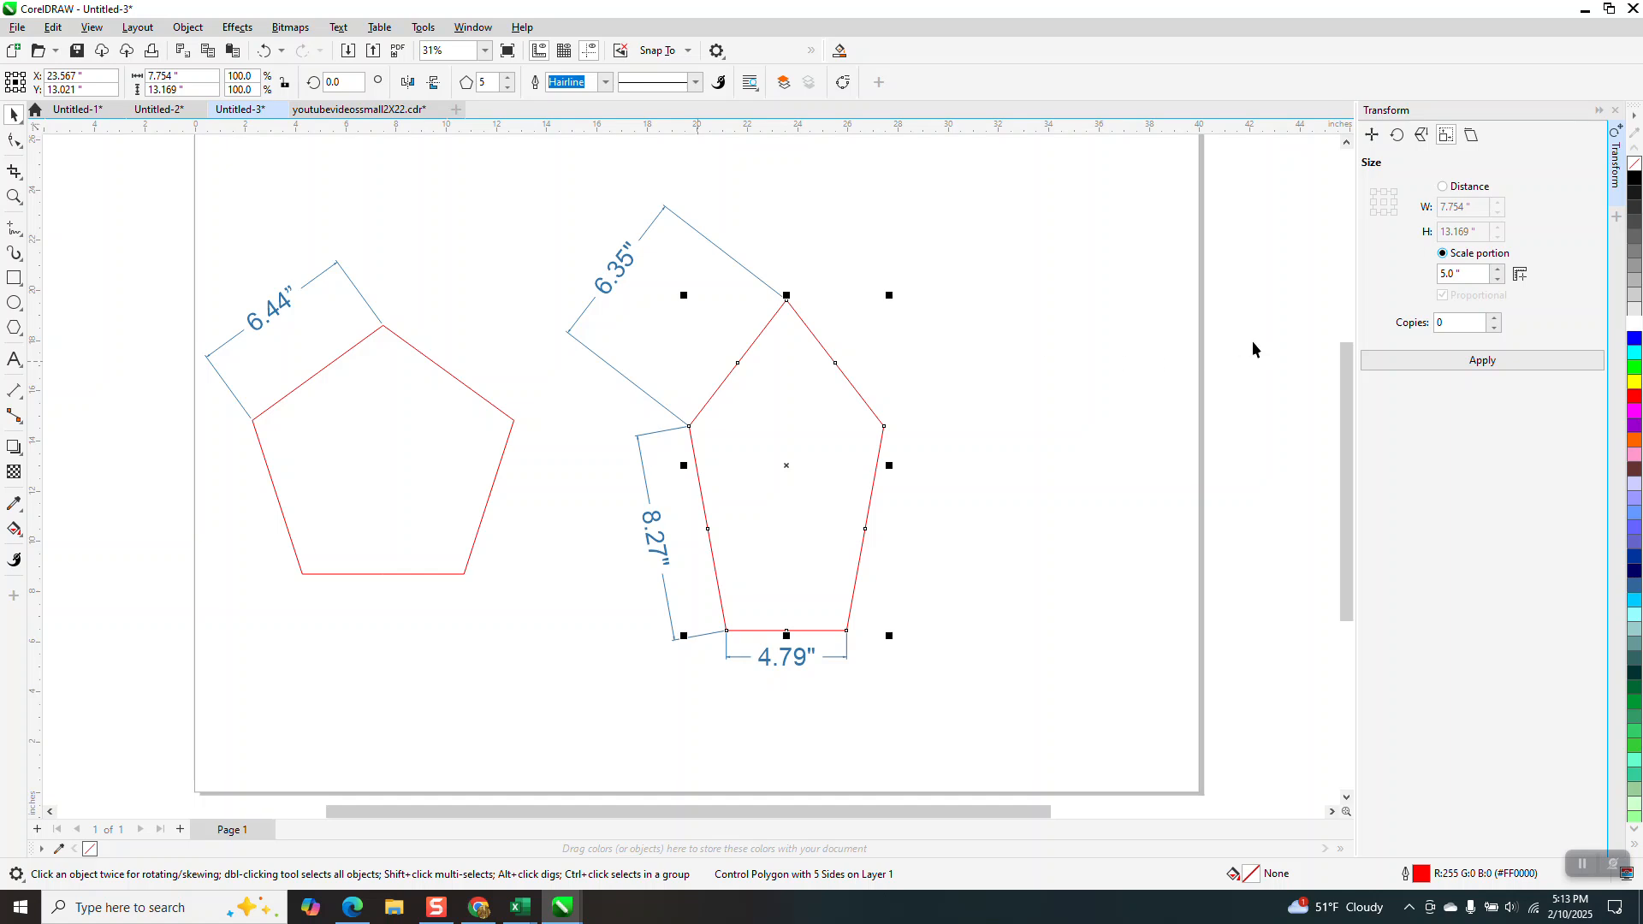
pyautogui.click(1489, 362)
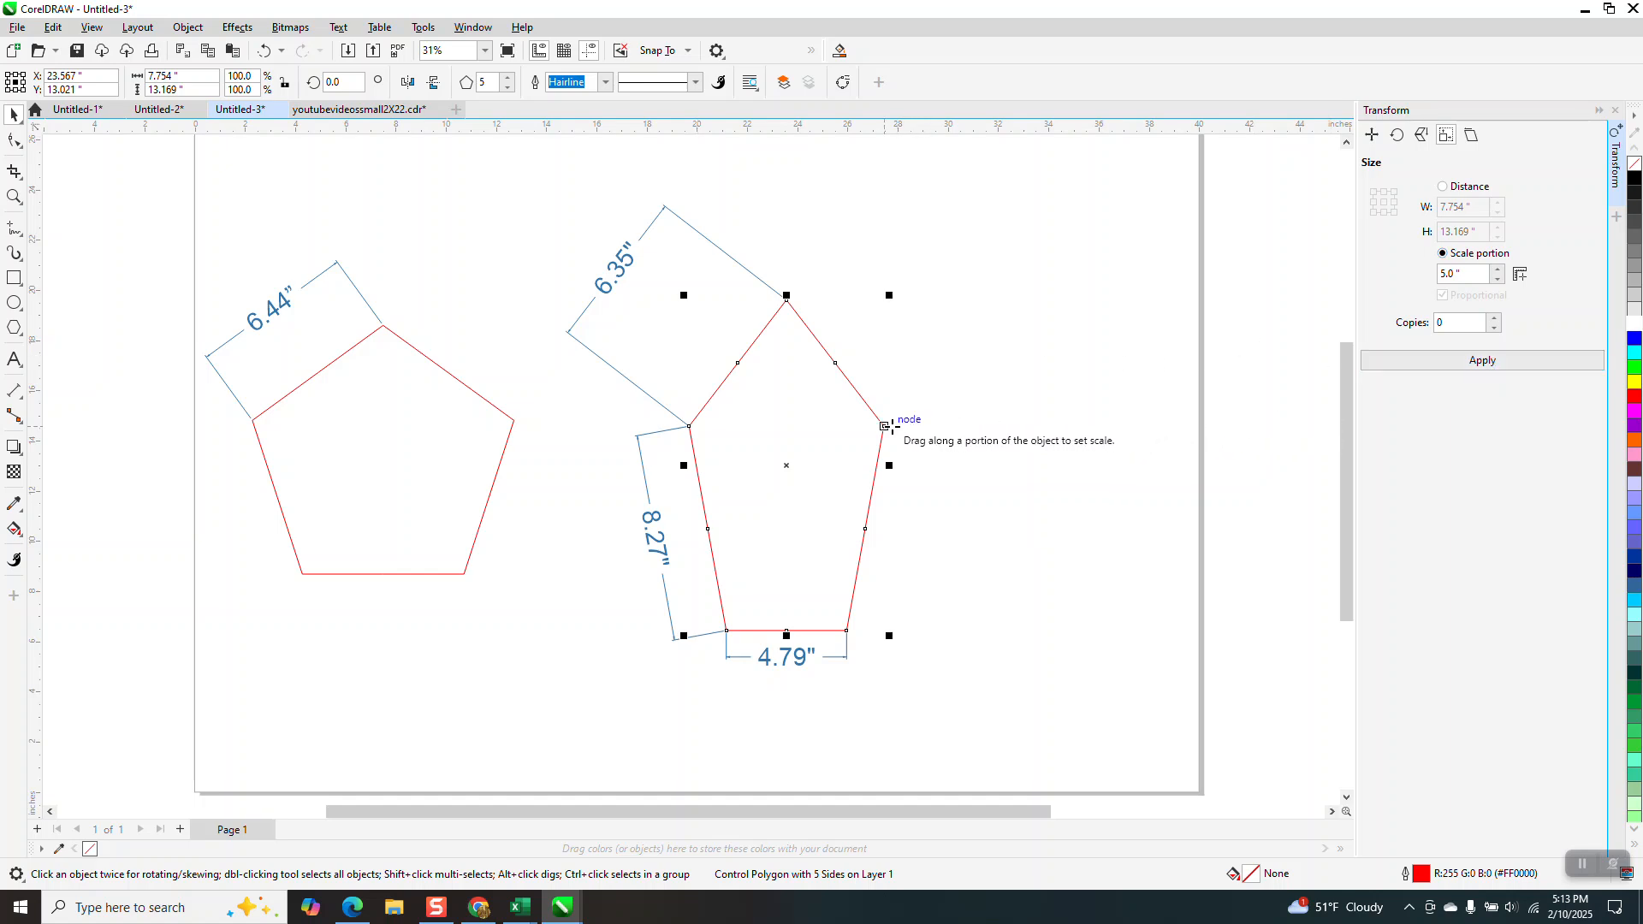
pyautogui.moveTo(884, 425); pyautogui.dragTo(785, 306)
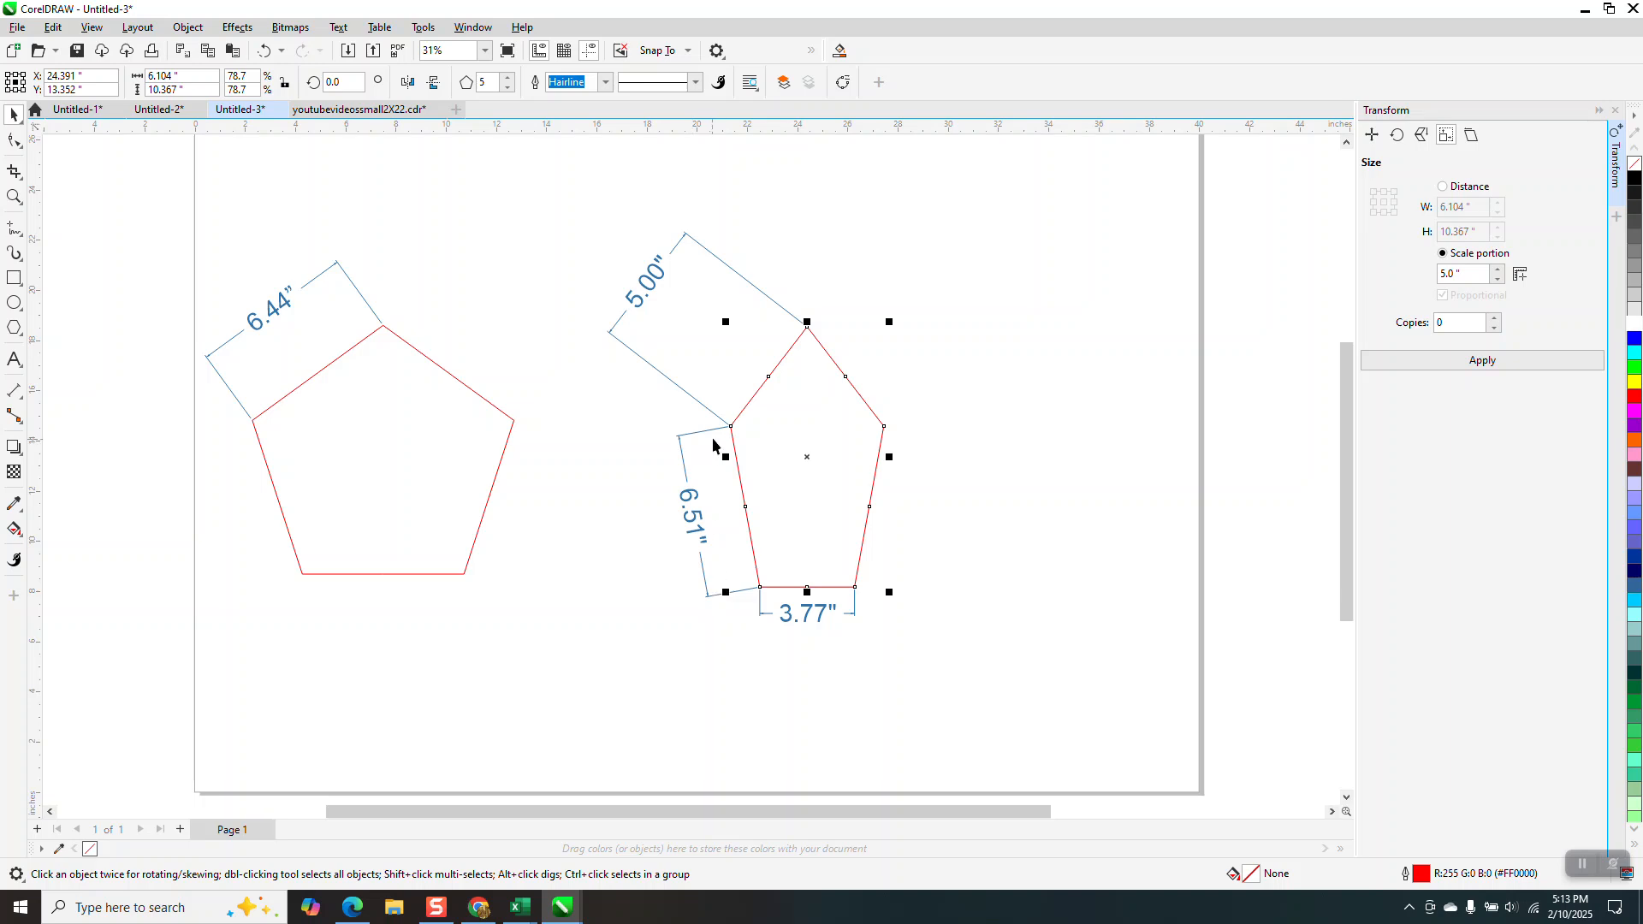
# Delete the elongated pentagon with its dimensions, and move the other pentagon together with its dimension to the middle of the page.
pyautogui.scroll(-1, 713, 445)
pyautogui.moveTo(616, 231); pyautogui.dragTo(832, 544)
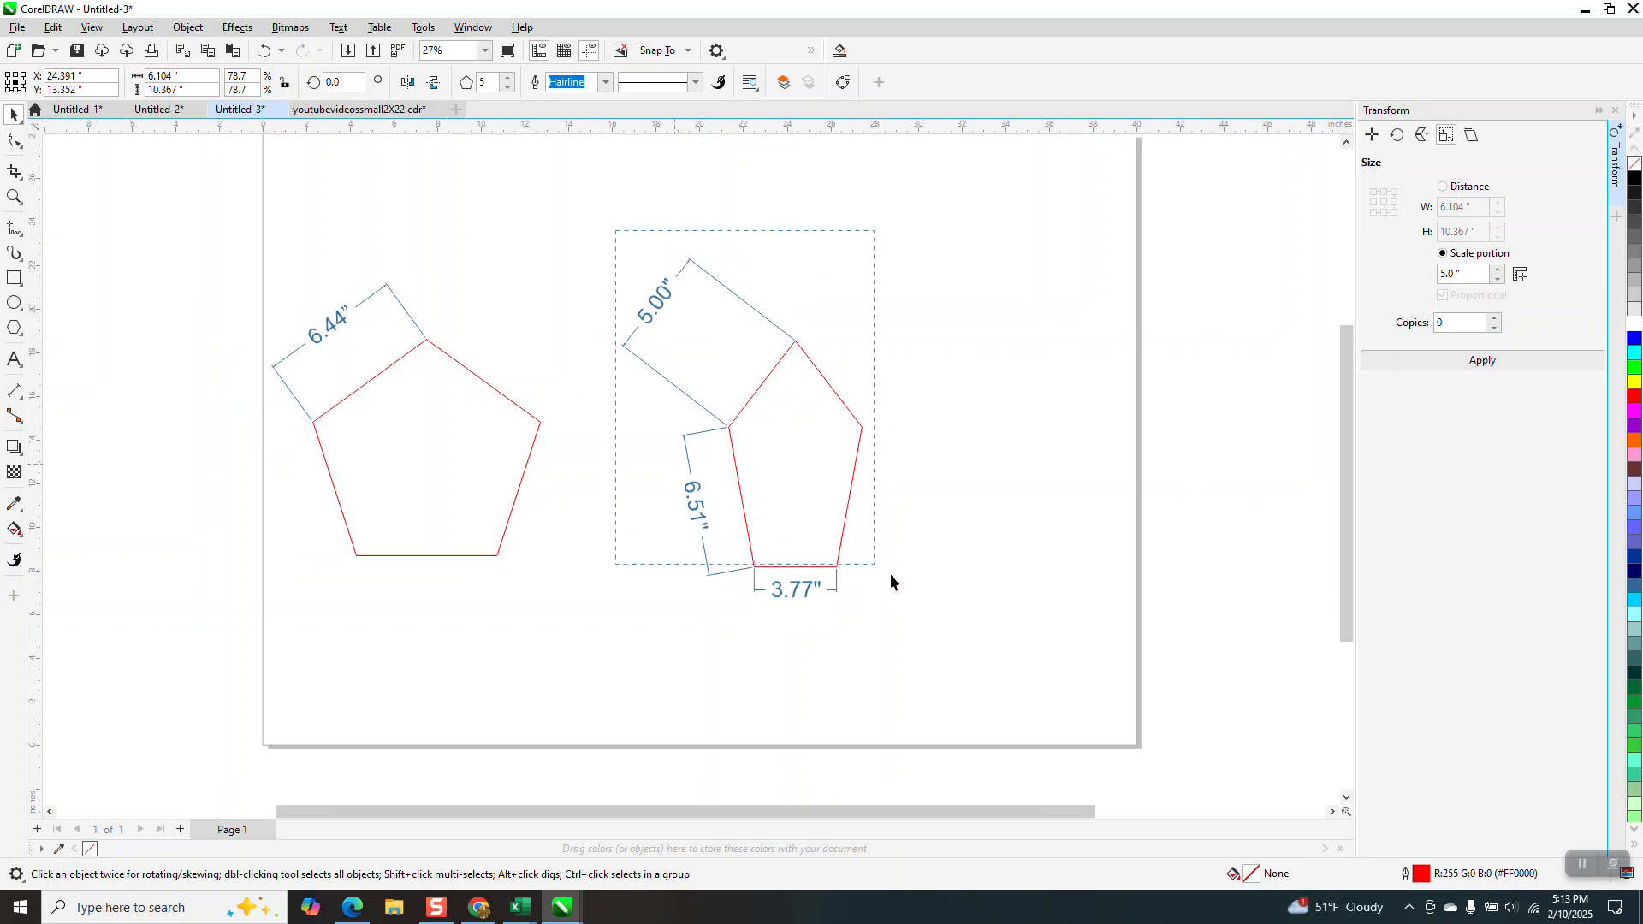
pyautogui.moveTo(974, 637); pyautogui.dragTo(974, 637)
pyautogui.press('Delete')
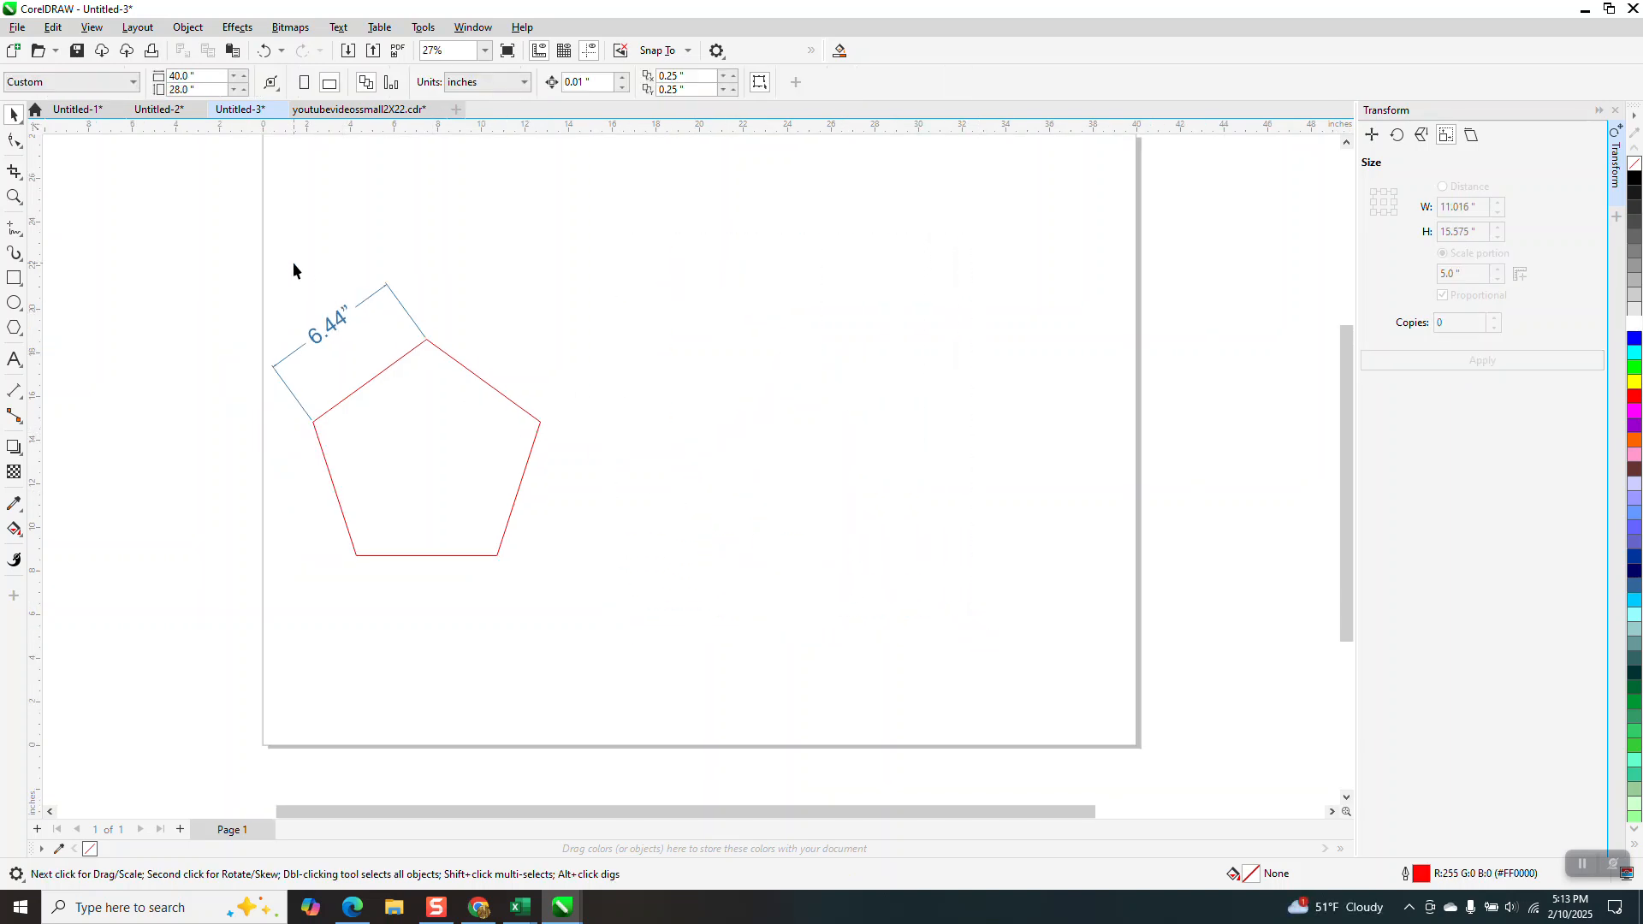
pyautogui.moveTo(669, 661); pyautogui.dragTo(669, 660)
pyautogui.moveTo(418, 433); pyautogui.dragTo(722, 421)
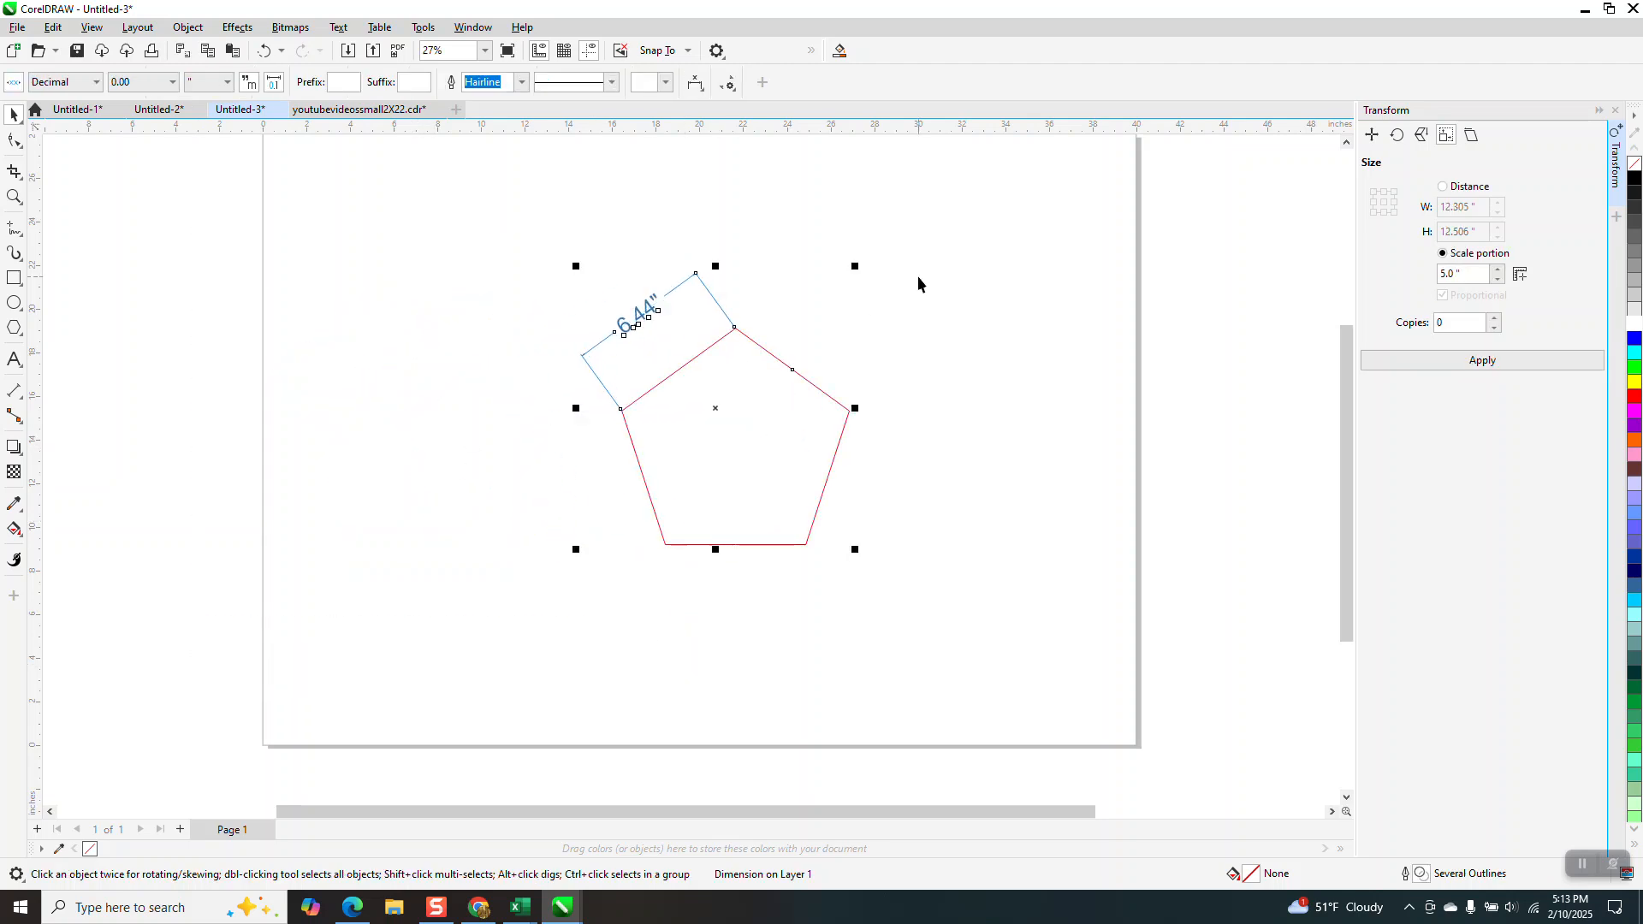
pyautogui.click(14, 327)
pyautogui.moveTo(516, 326); pyautogui.dragTo(284, 554)
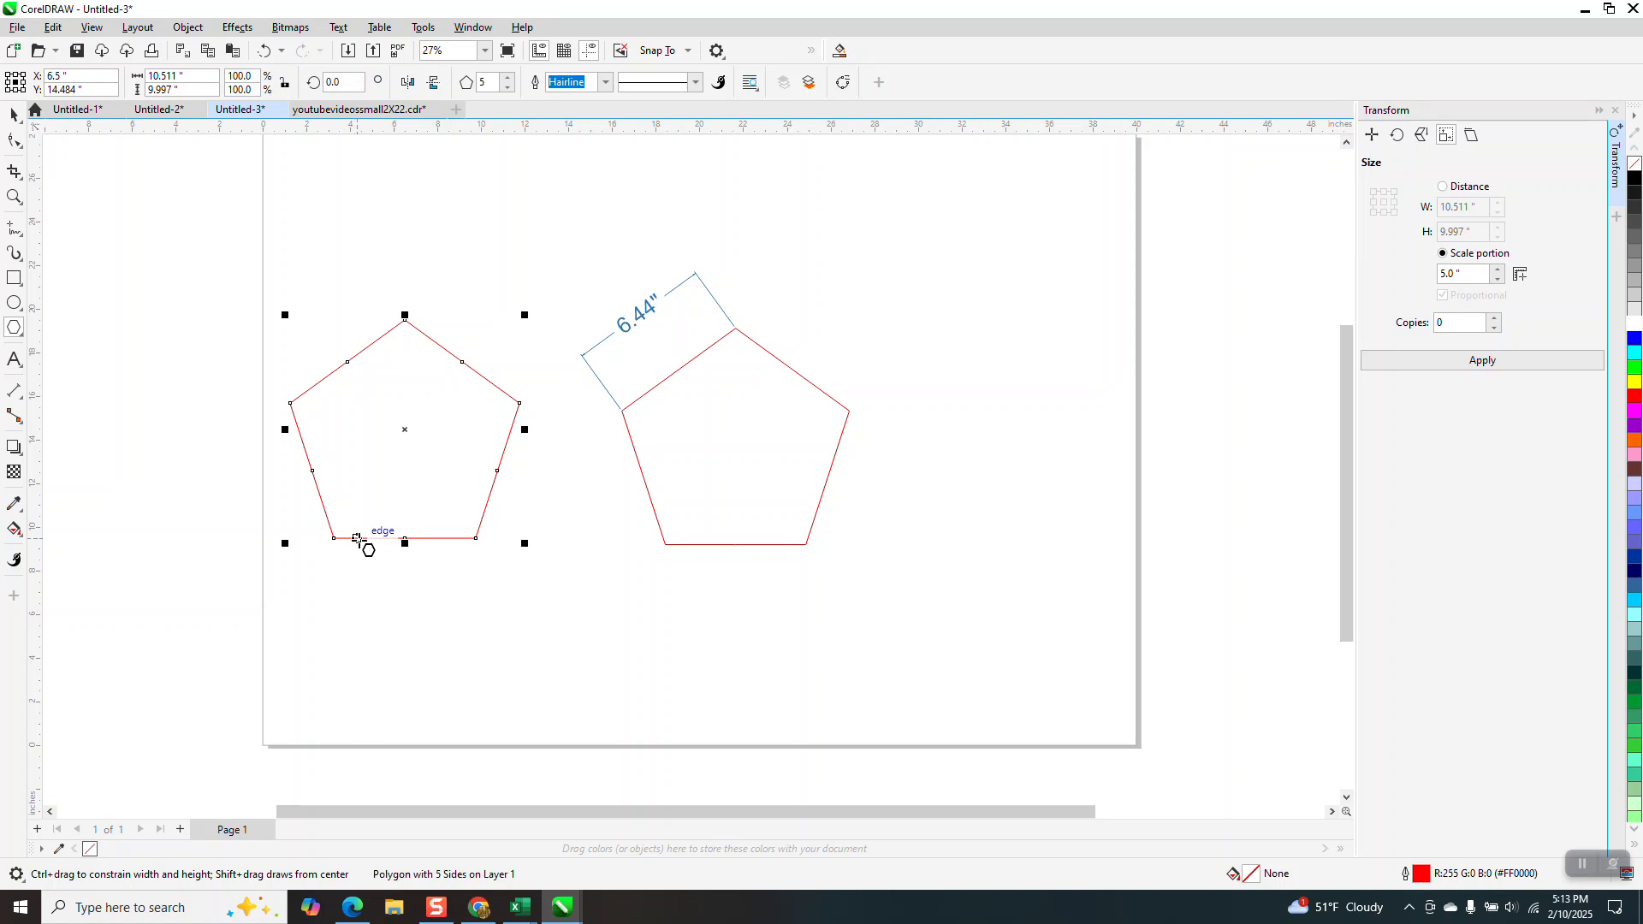
pyautogui.press('Delete')
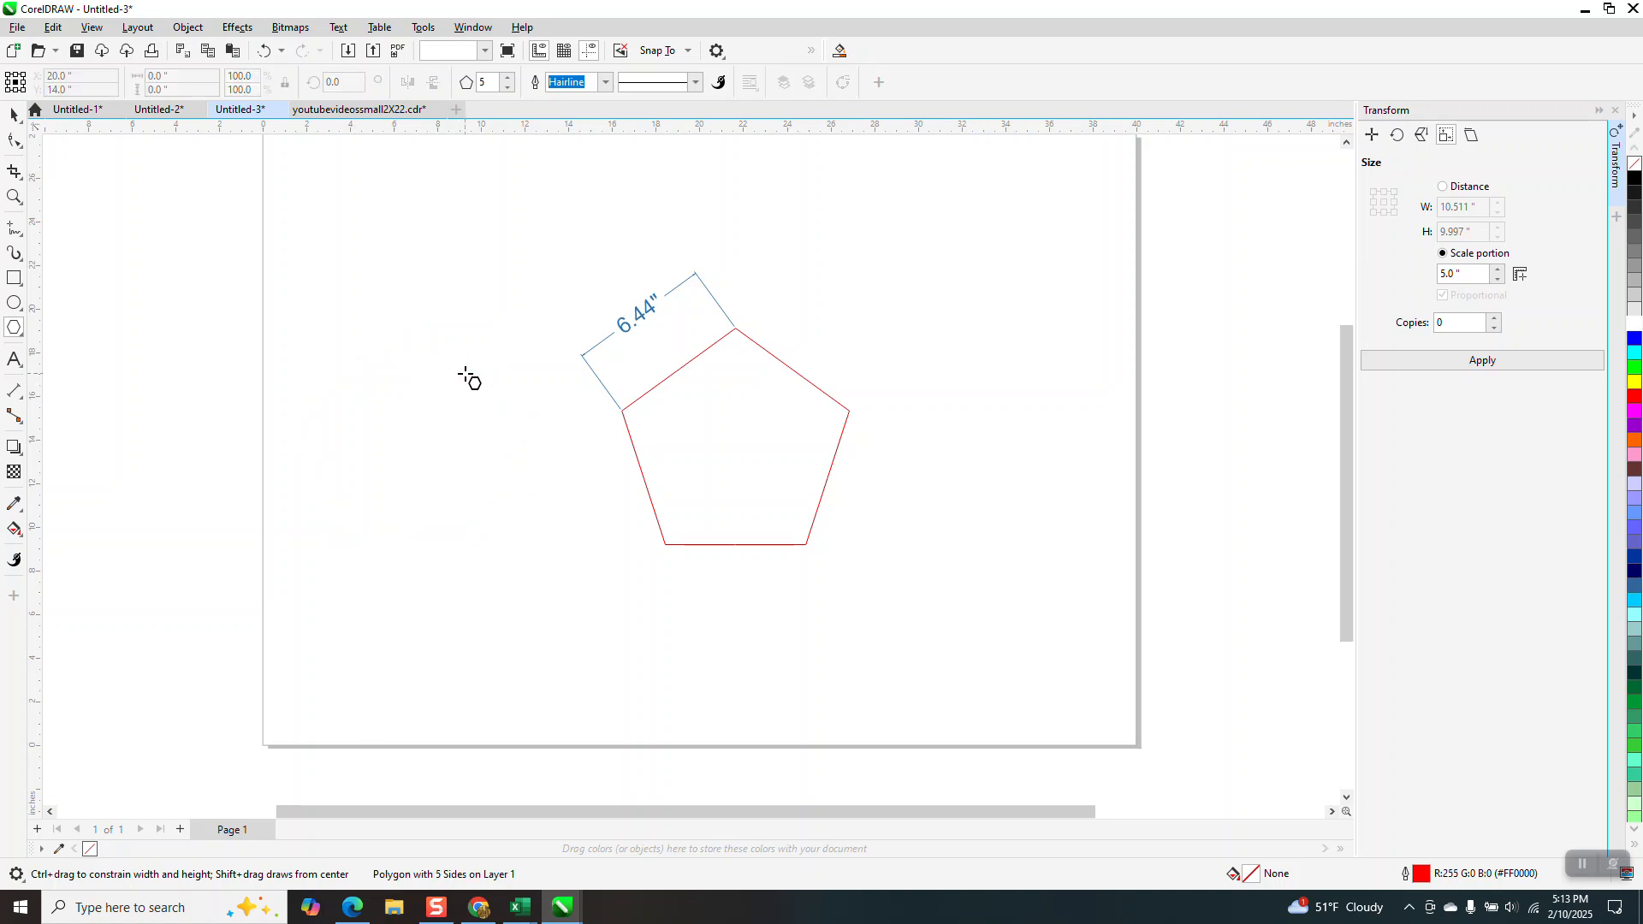
# Add parallel dimensions to the pentagon's bottom side and its lower-left side.
pyautogui.click(24, 400)
pyautogui.click(96, 391)
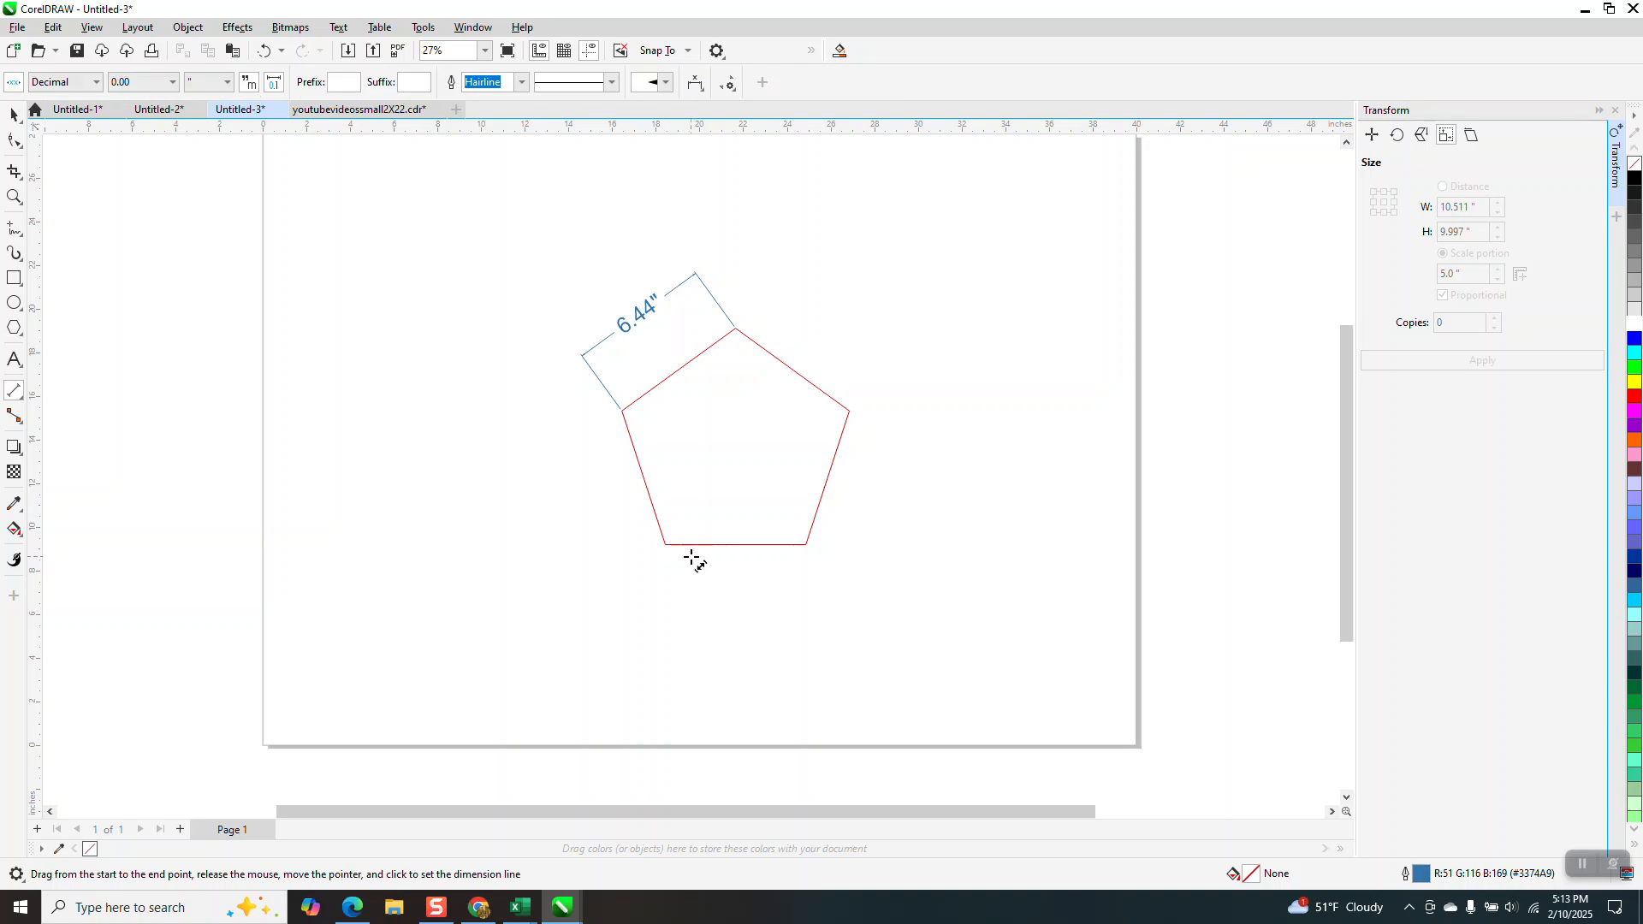
pyautogui.moveTo(665, 545); pyautogui.dragTo(807, 544)
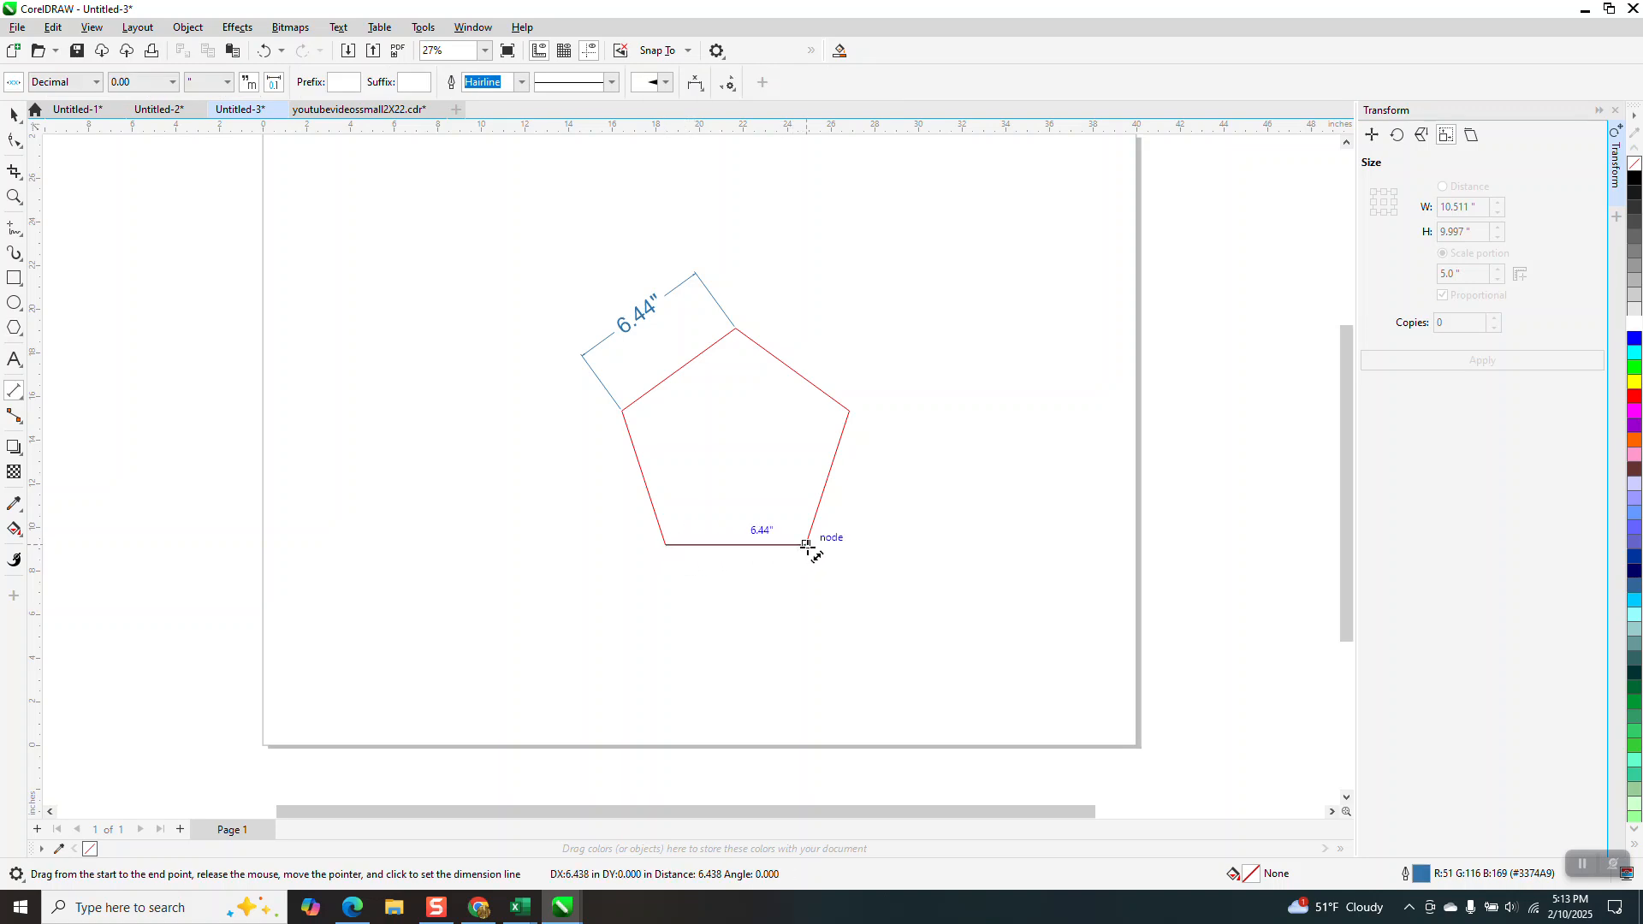
pyautogui.click(808, 600)
pyautogui.moveTo(665, 545); pyautogui.dragTo(622, 412)
pyautogui.click(585, 437)
pyautogui.click(14, 115)
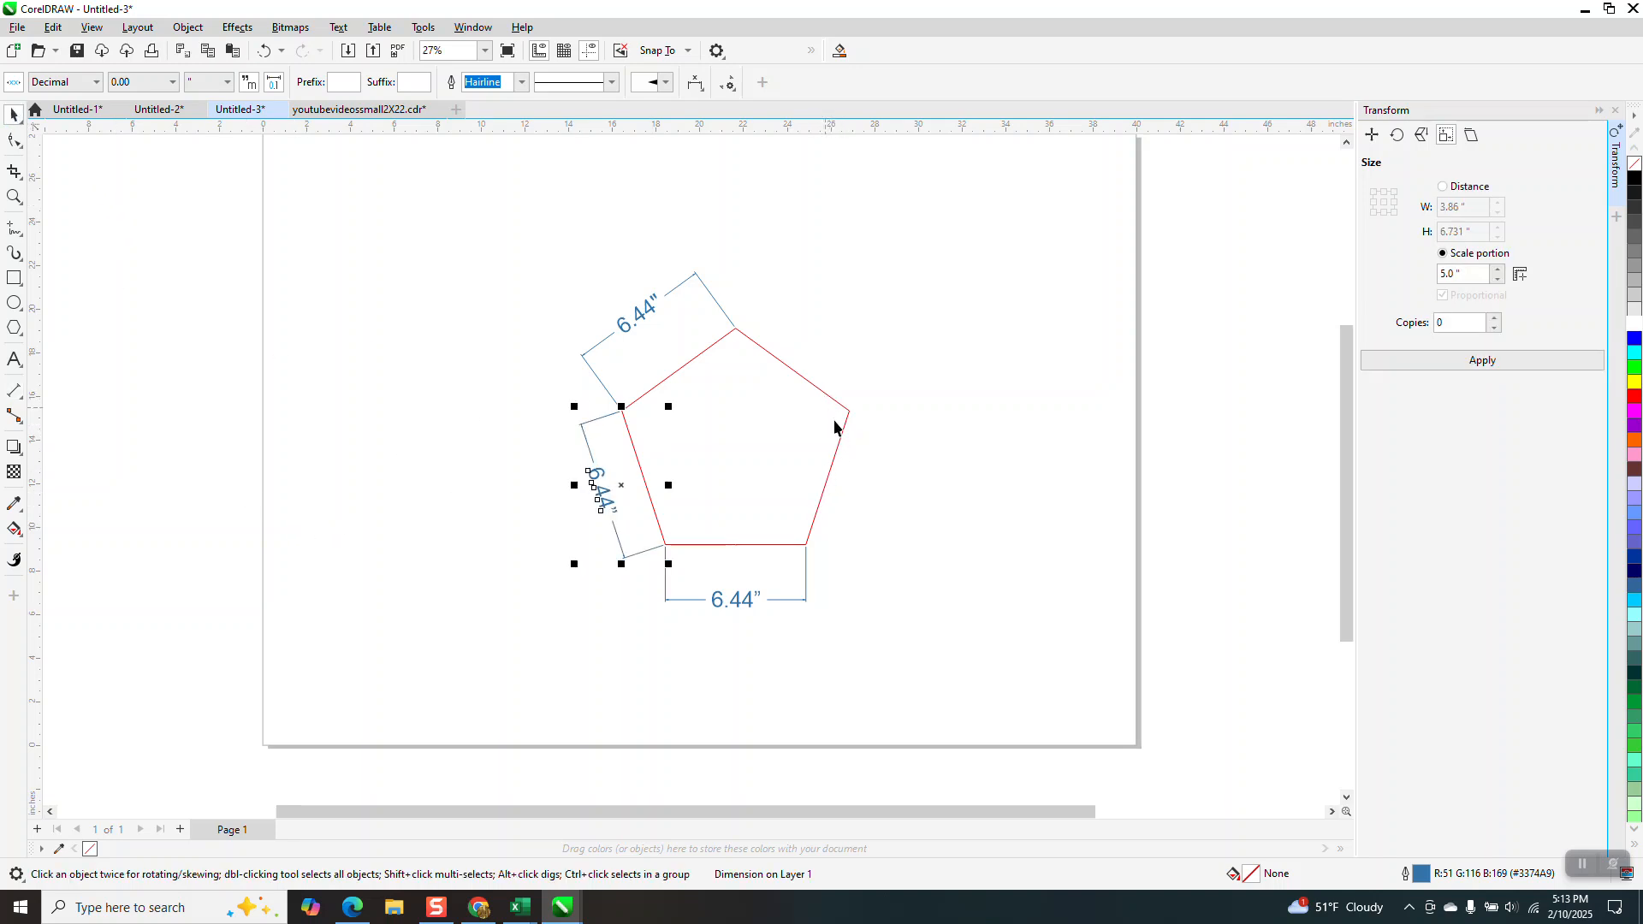
# Set the Scale portion length to 4.0 in.
pyautogui.click(1464, 272)
pyautogui.moveTo(1467, 274); pyautogui.dragTo(1441, 274)
pyautogui.write('4')
pyautogui.click(1489, 367)
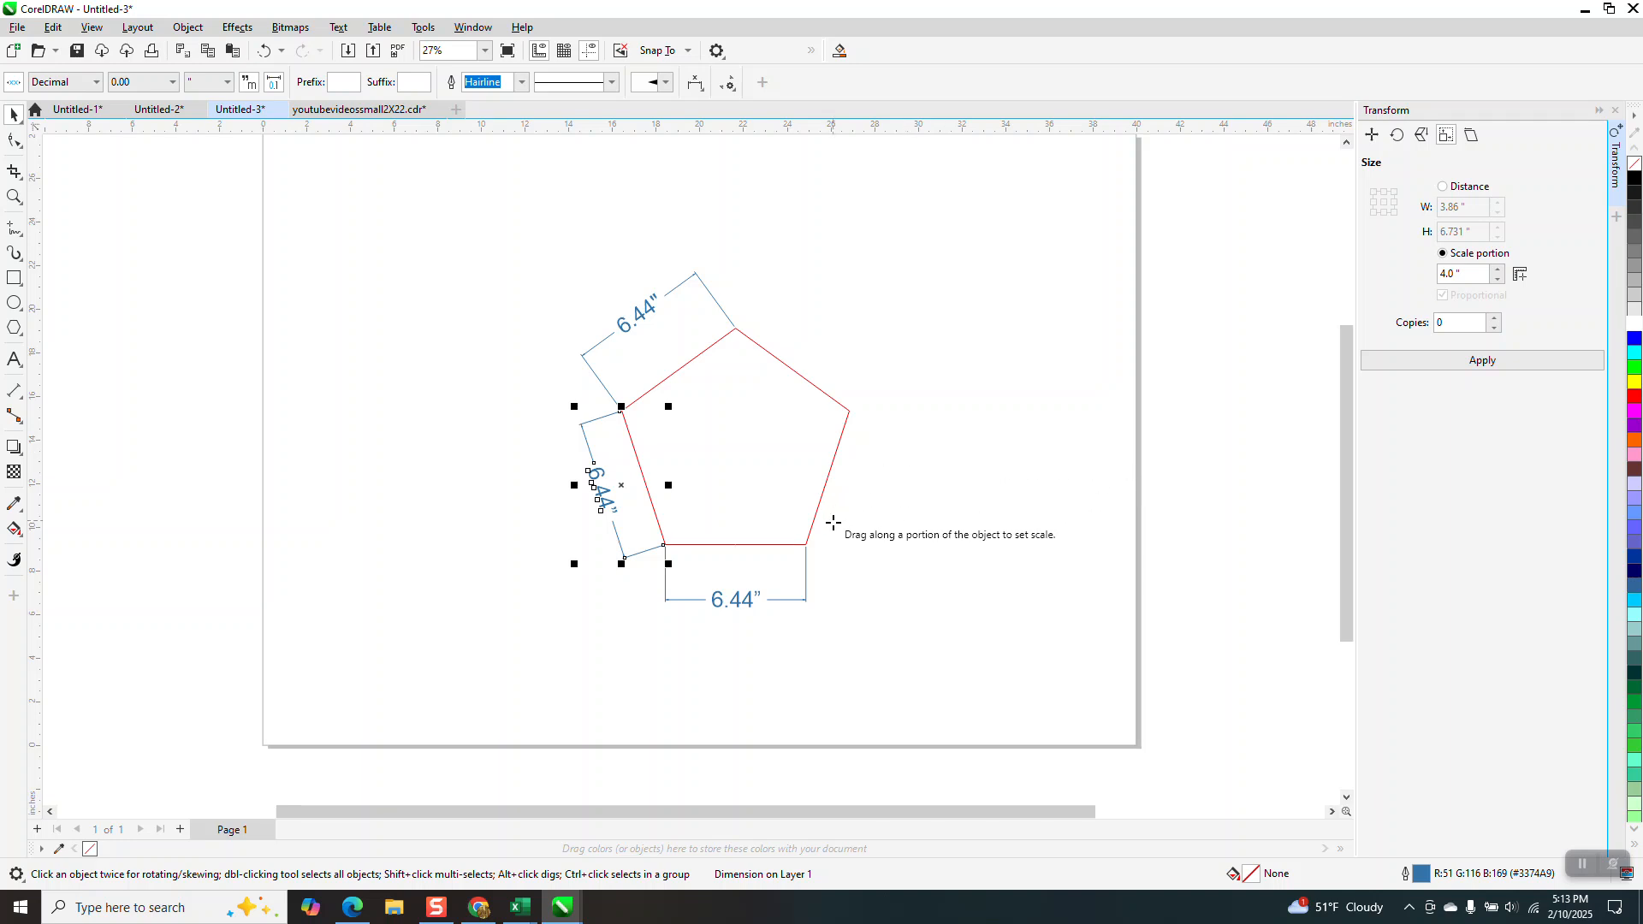
pyautogui.moveTo(807, 545); pyautogui.dragTo(853, 419)
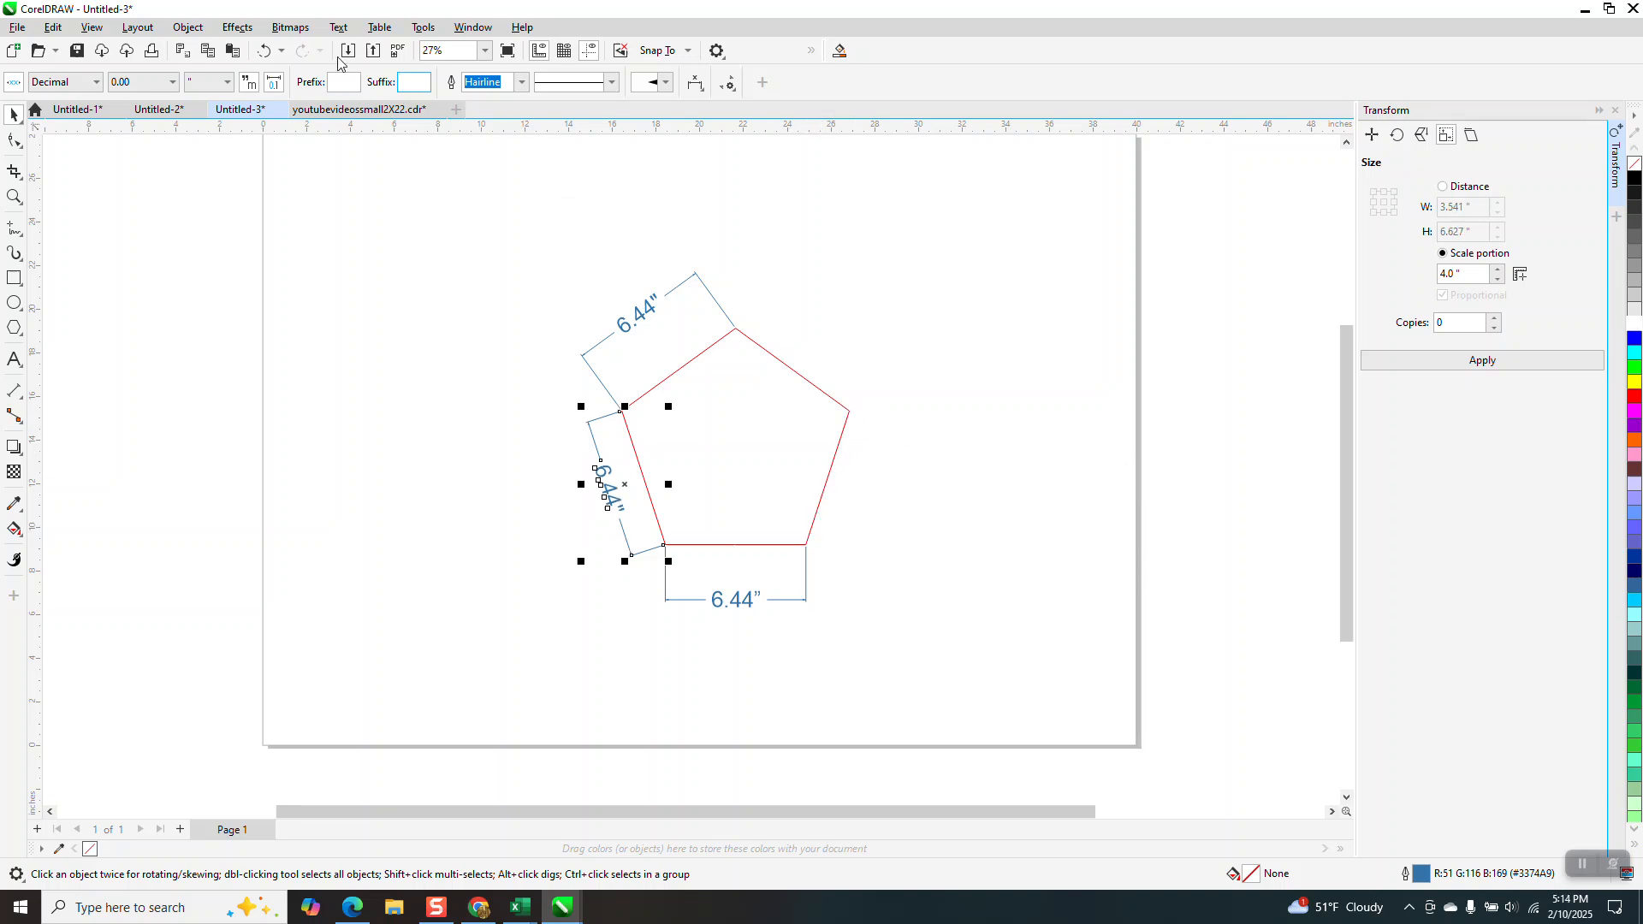
pyautogui.click(265, 52)
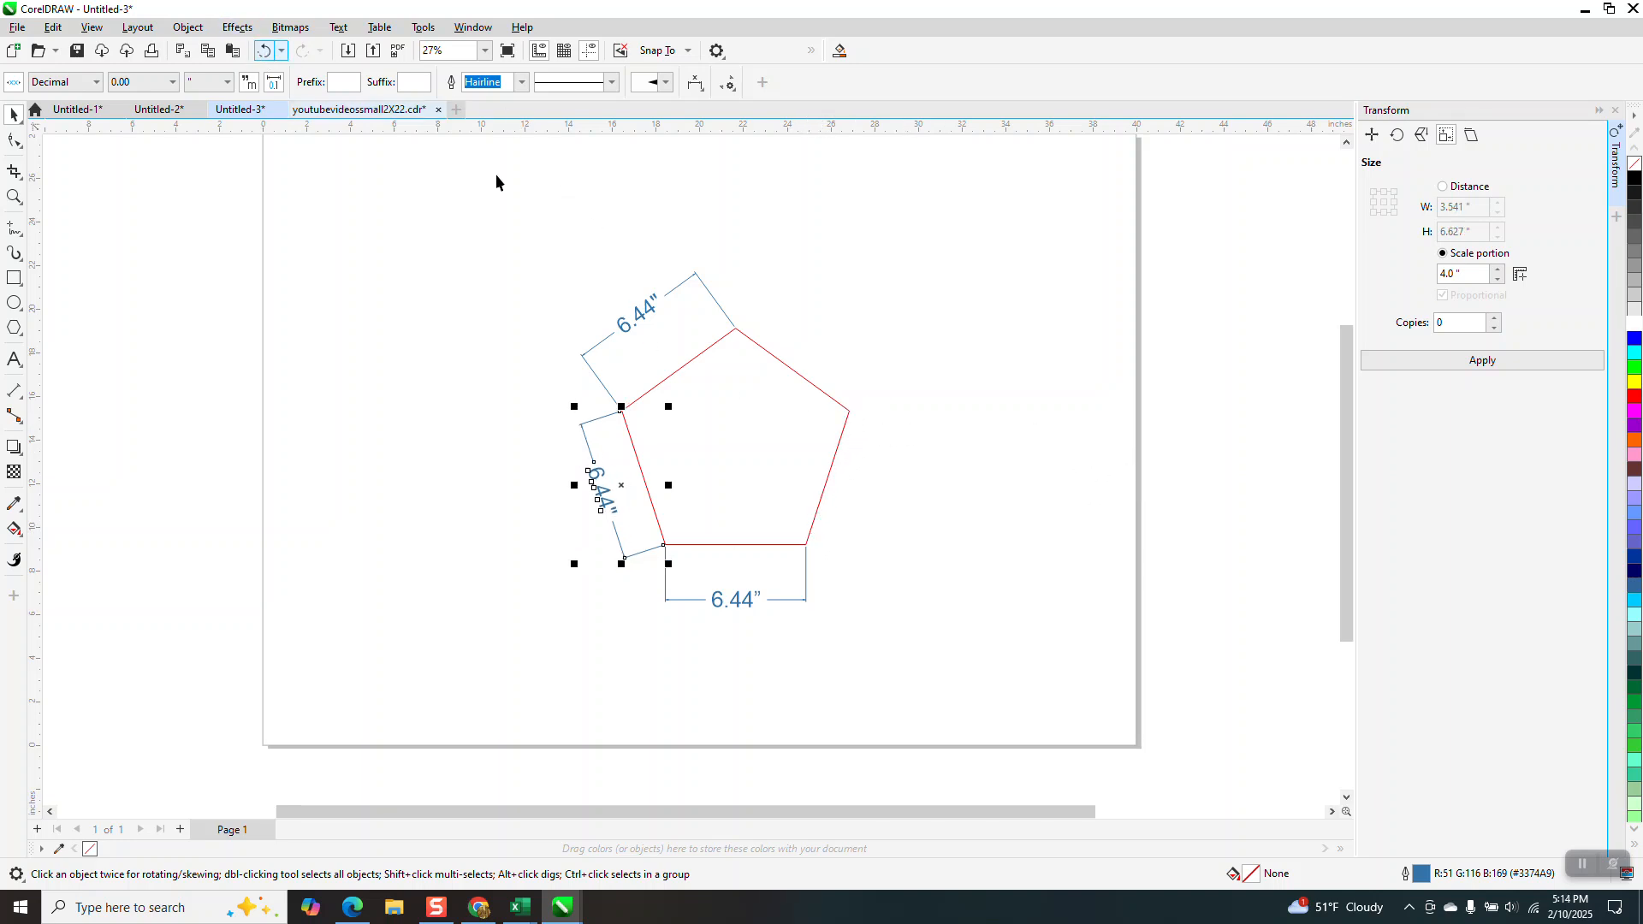
# Delete the dimension below the pentagon, and scale the pentagon by portion so its lower-right side is 4.0 in long.
pyautogui.click(752, 599)
pyautogui.click(792, 566)
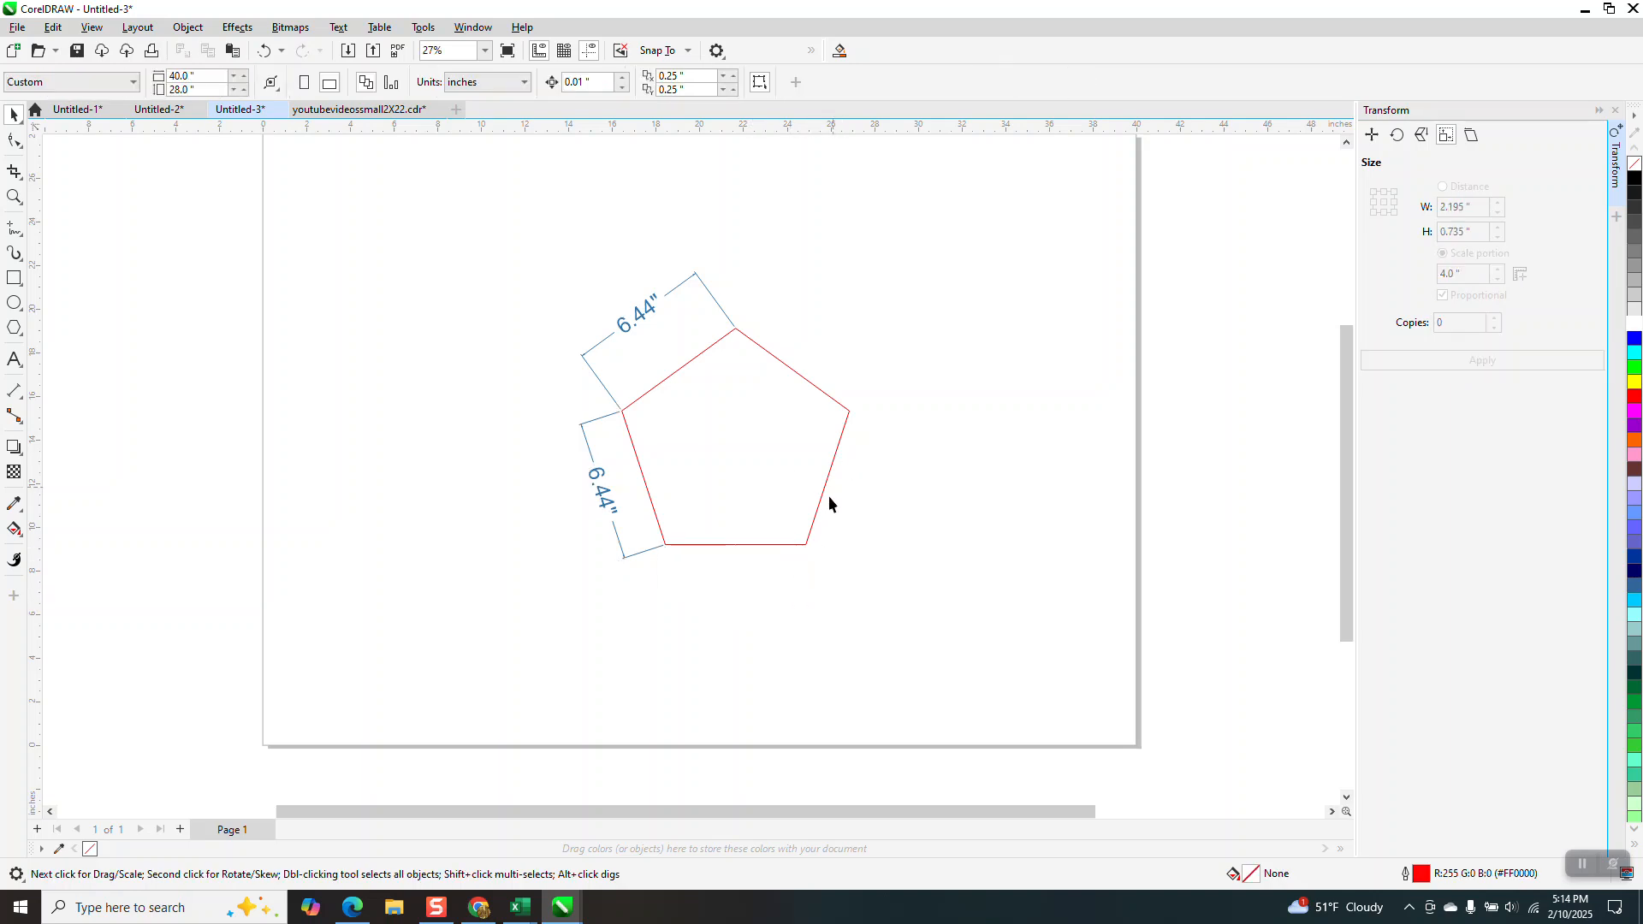
pyautogui.click(796, 469)
pyautogui.click(1493, 363)
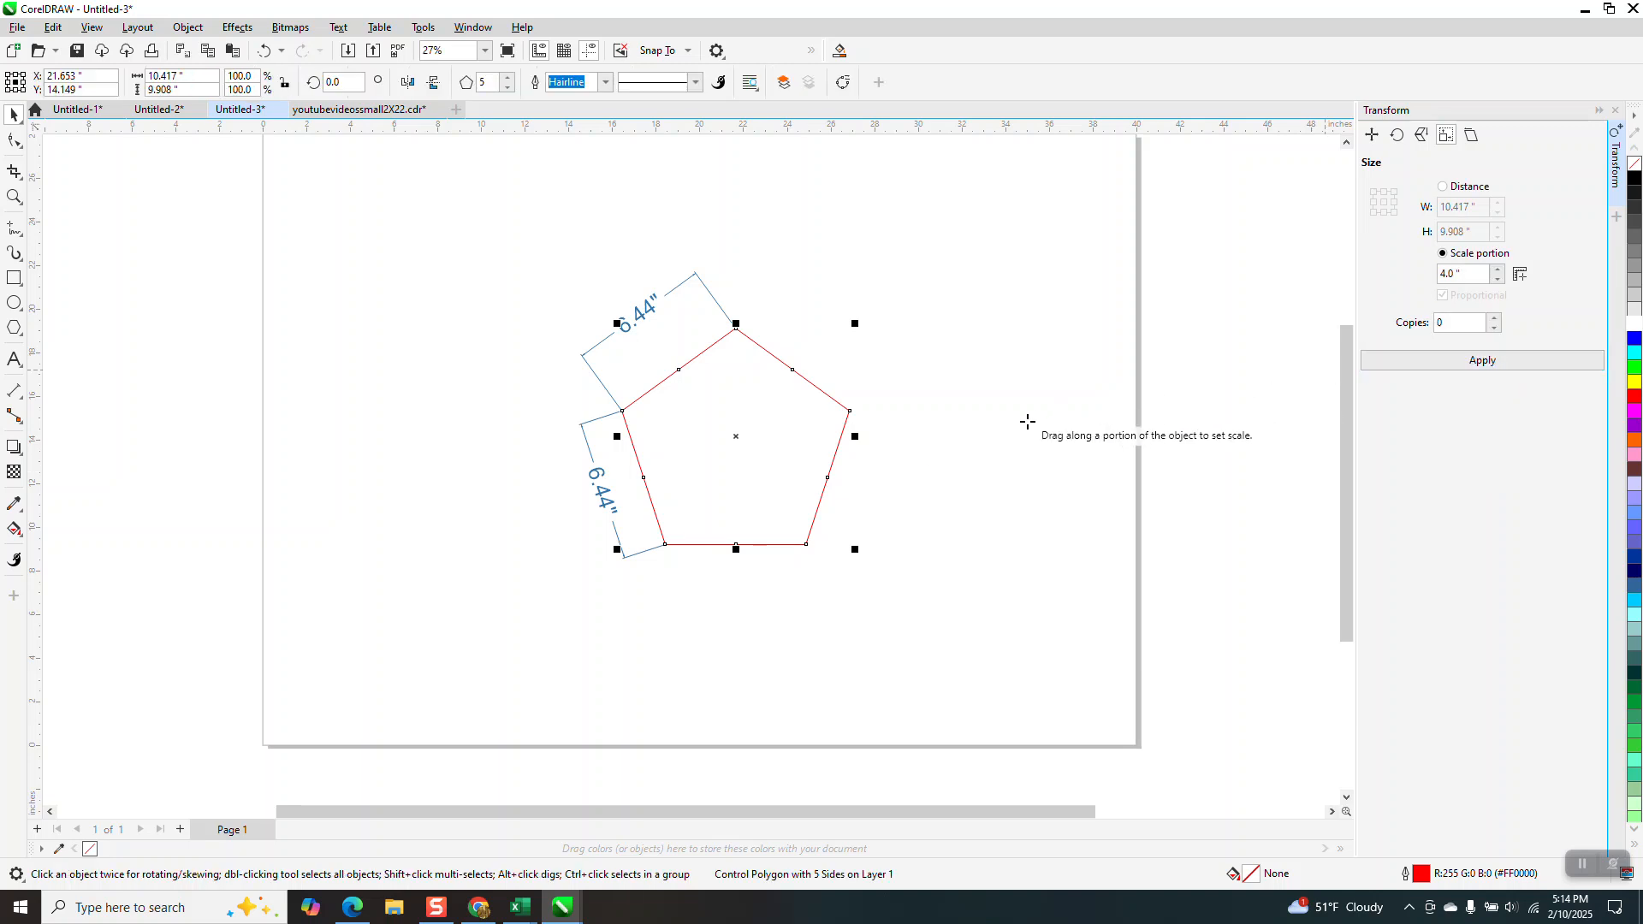
pyautogui.moveTo(850, 411); pyautogui.dragTo(807, 544)
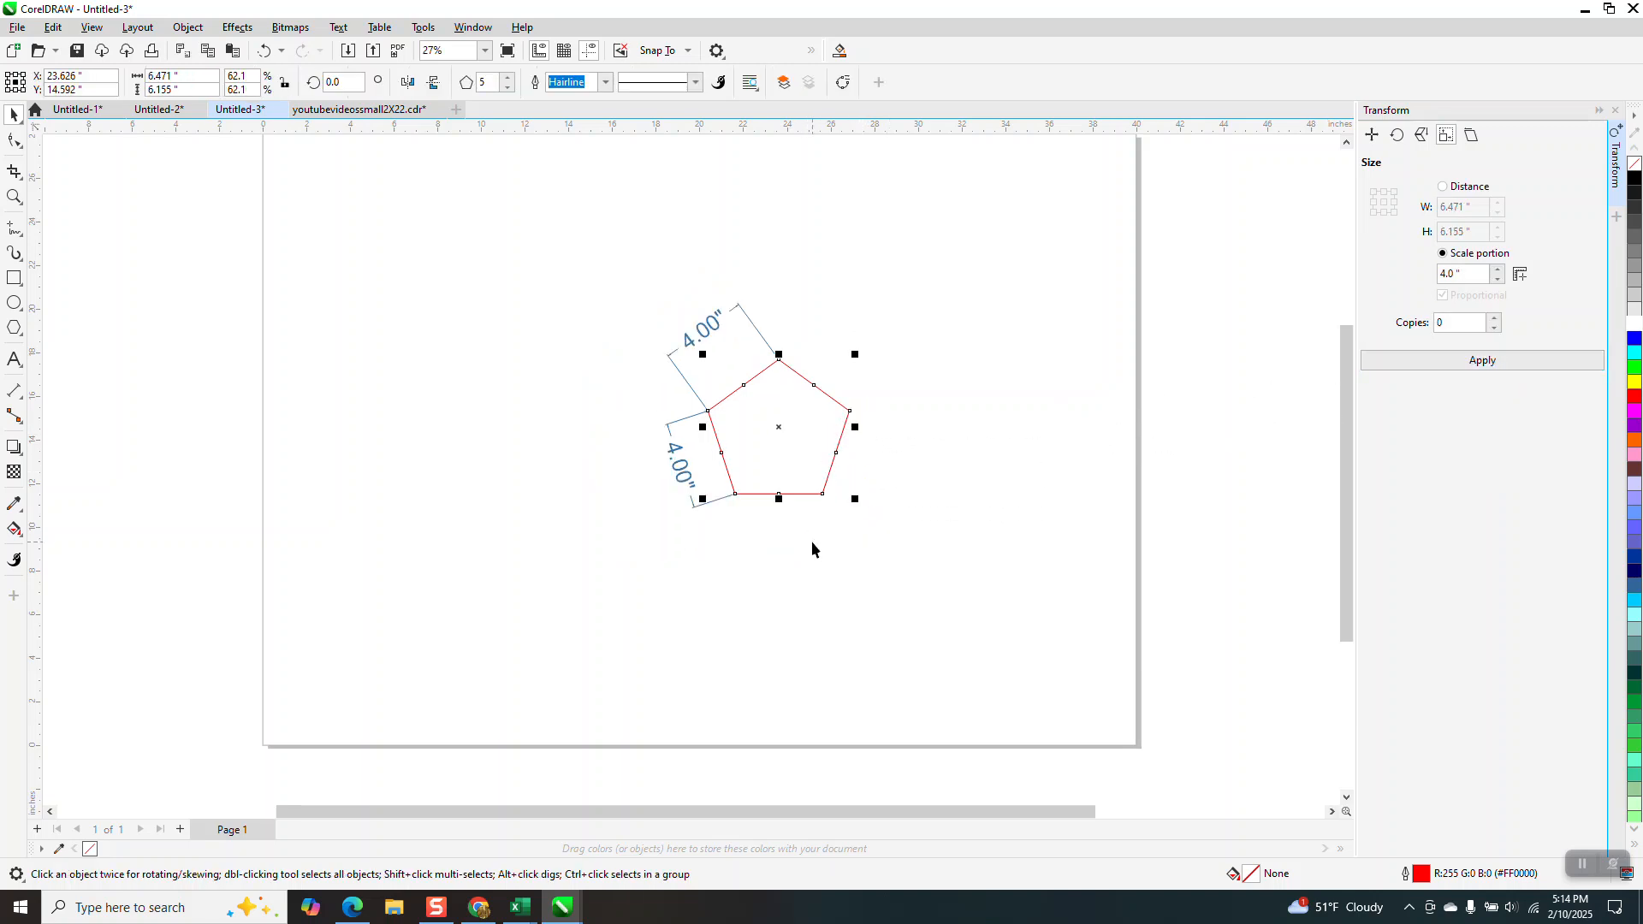
# Draw a polygon about 6.2 in wide and 5.9 in high to the right of the pentagon, and set its sides to 6.
pyautogui.click(13, 196)
pyautogui.click(1052, 612)
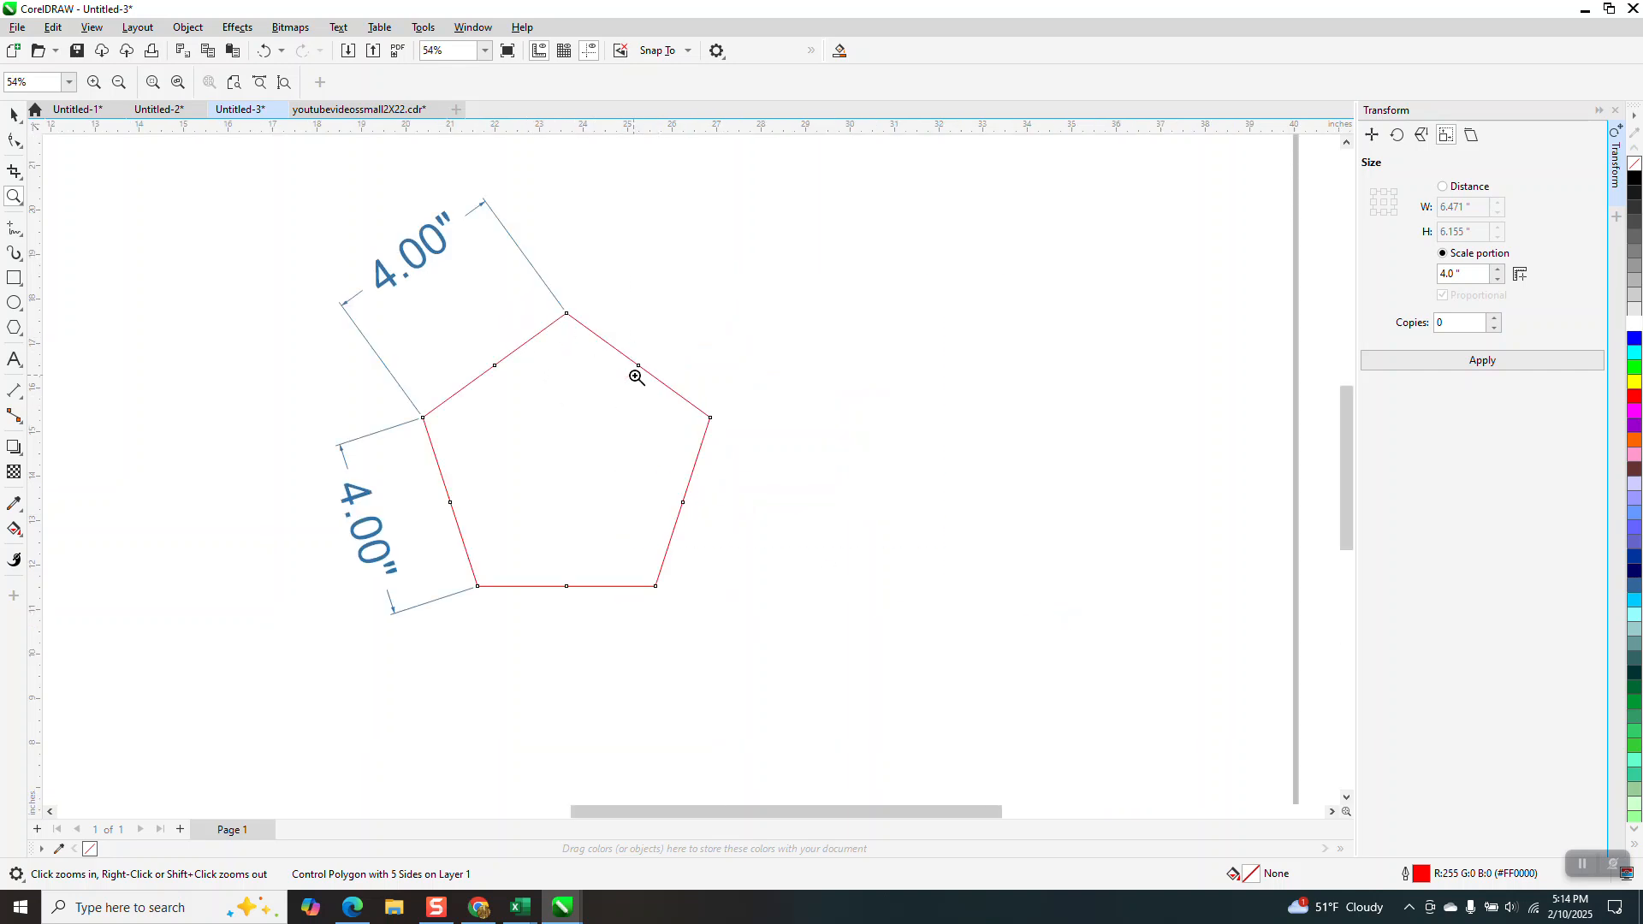
pyautogui.click(14, 328)
pyautogui.moveTo(1120, 299); pyautogui.dragTo(939, 576)
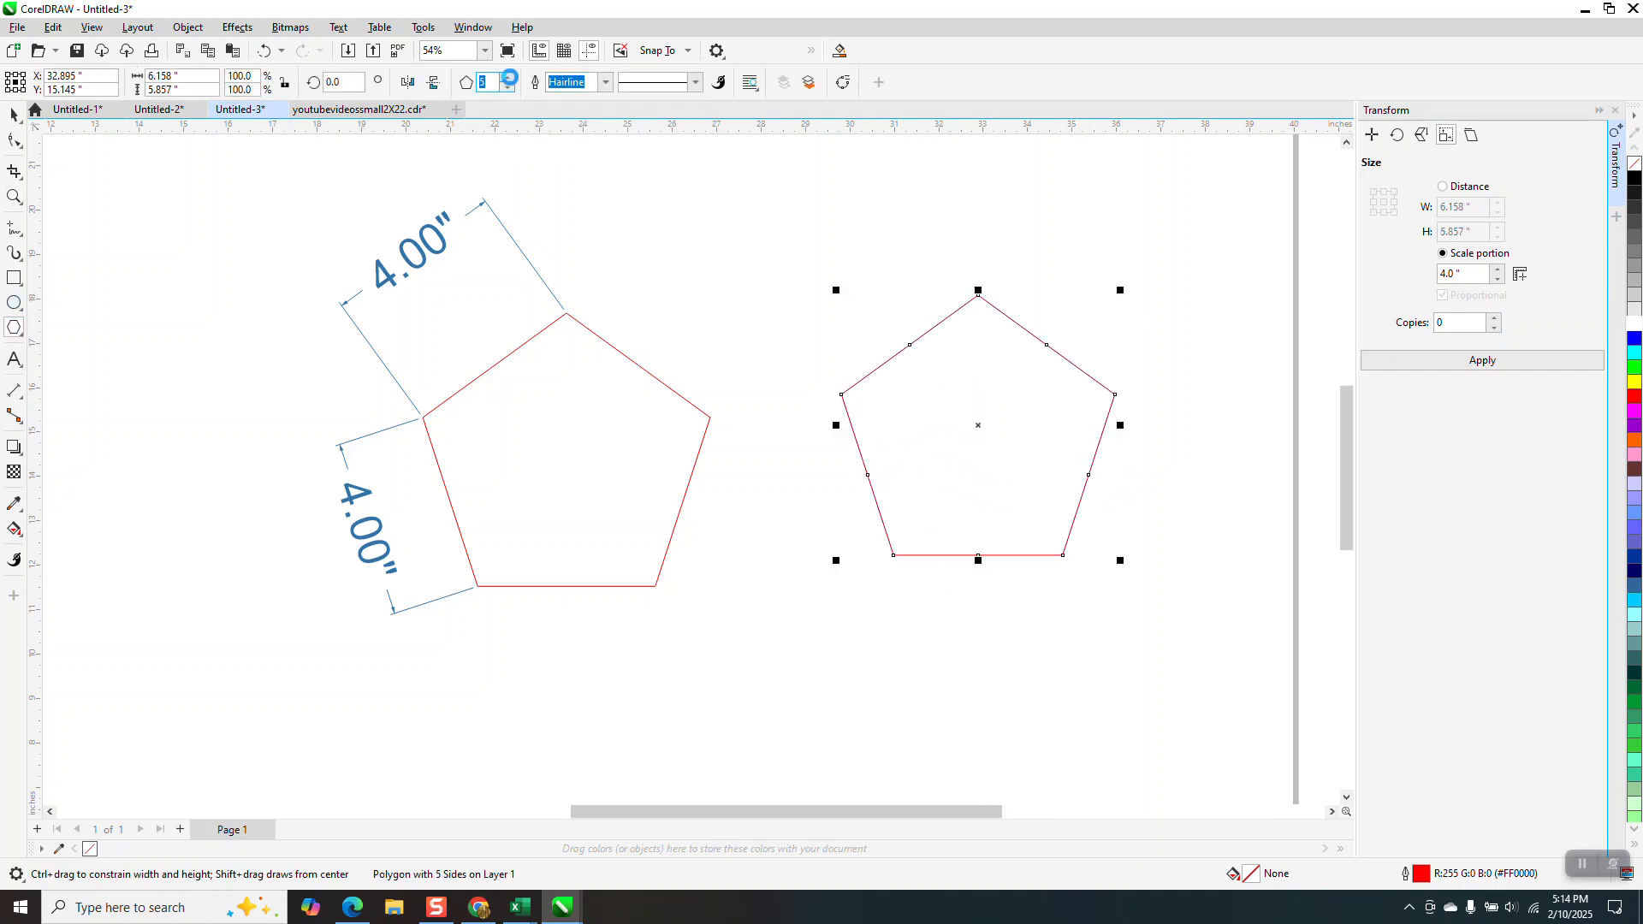
pyautogui.click(508, 77)
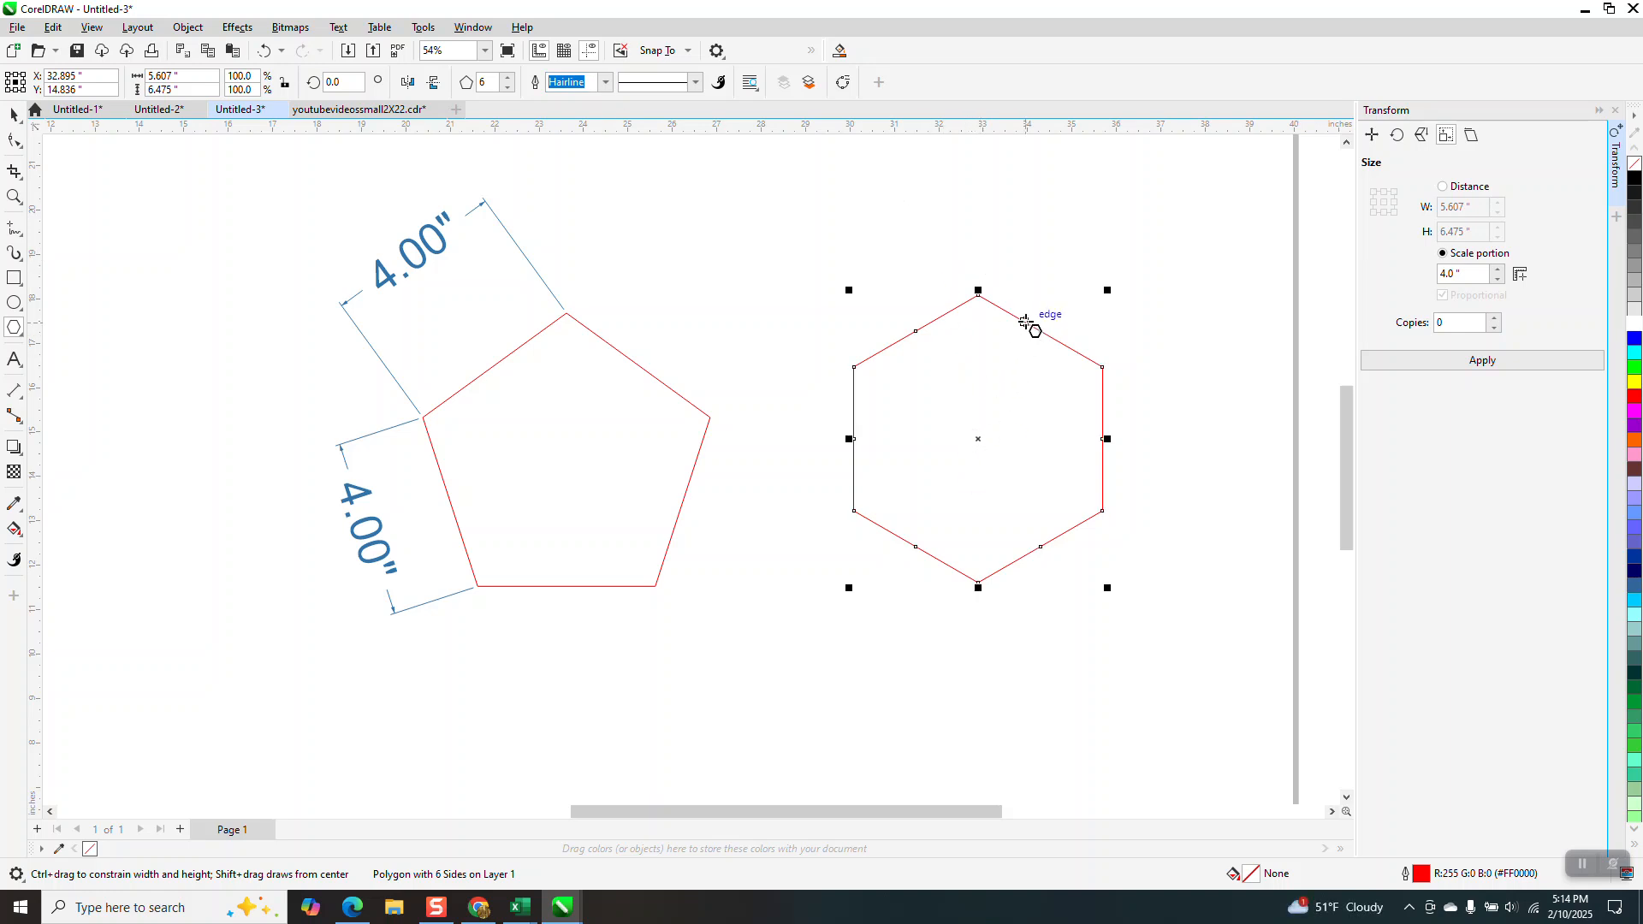
# Add a parallel dimension to the hexagon's upper-left side.
pyautogui.click(22, 403)
pyautogui.click(94, 391)
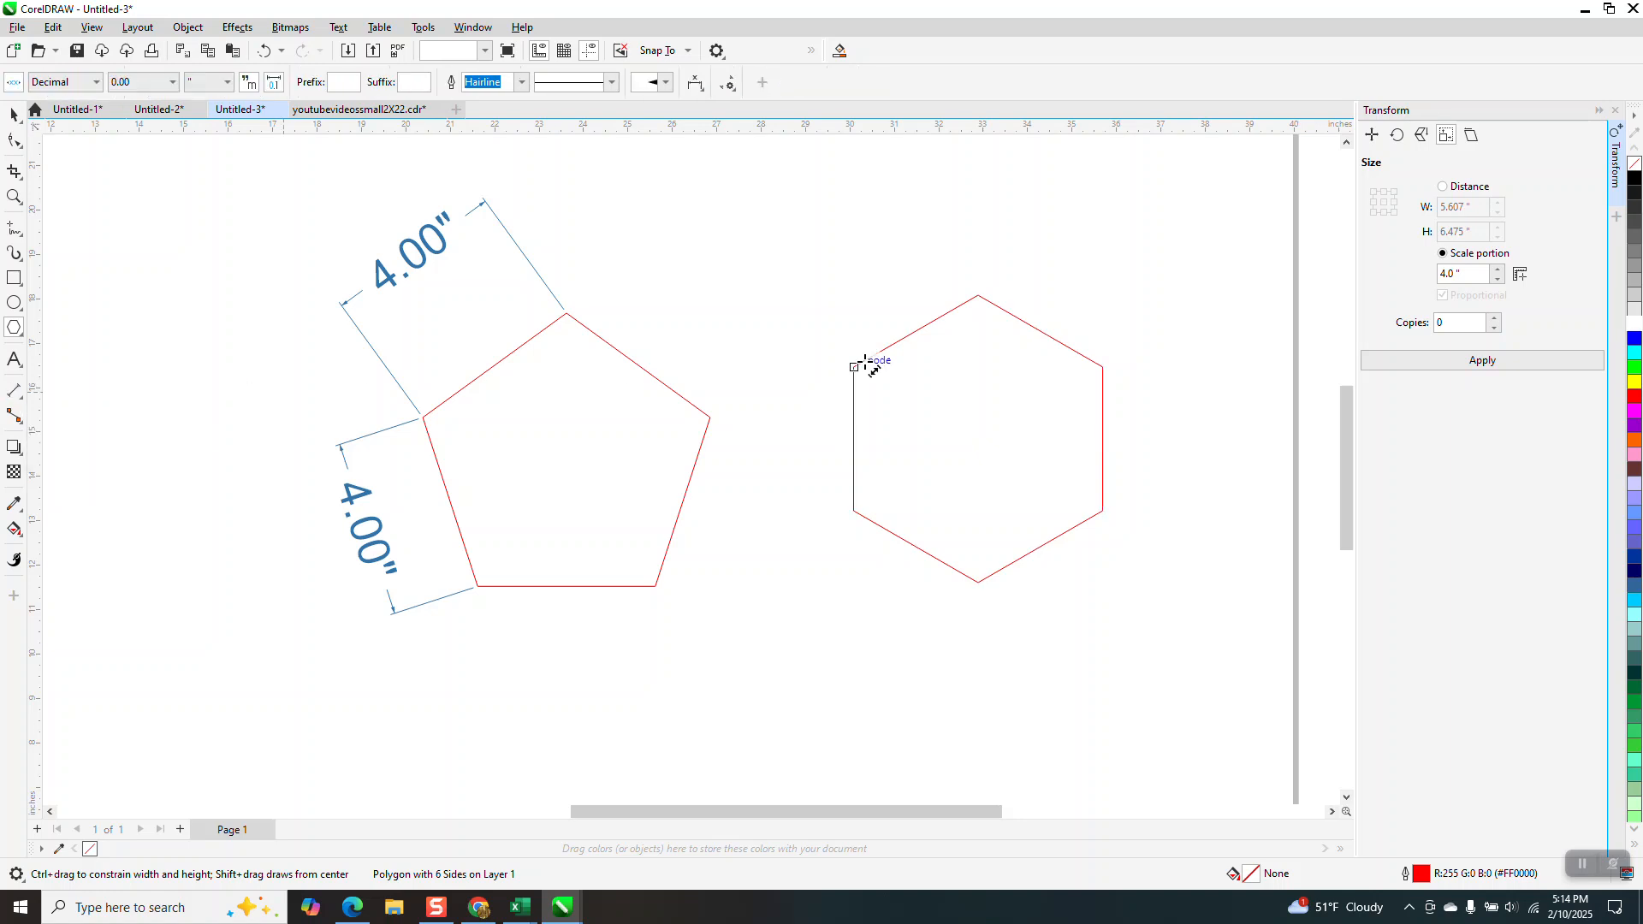
pyautogui.moveTo(978, 296); pyautogui.dragTo(854, 366)
pyautogui.click(804, 289)
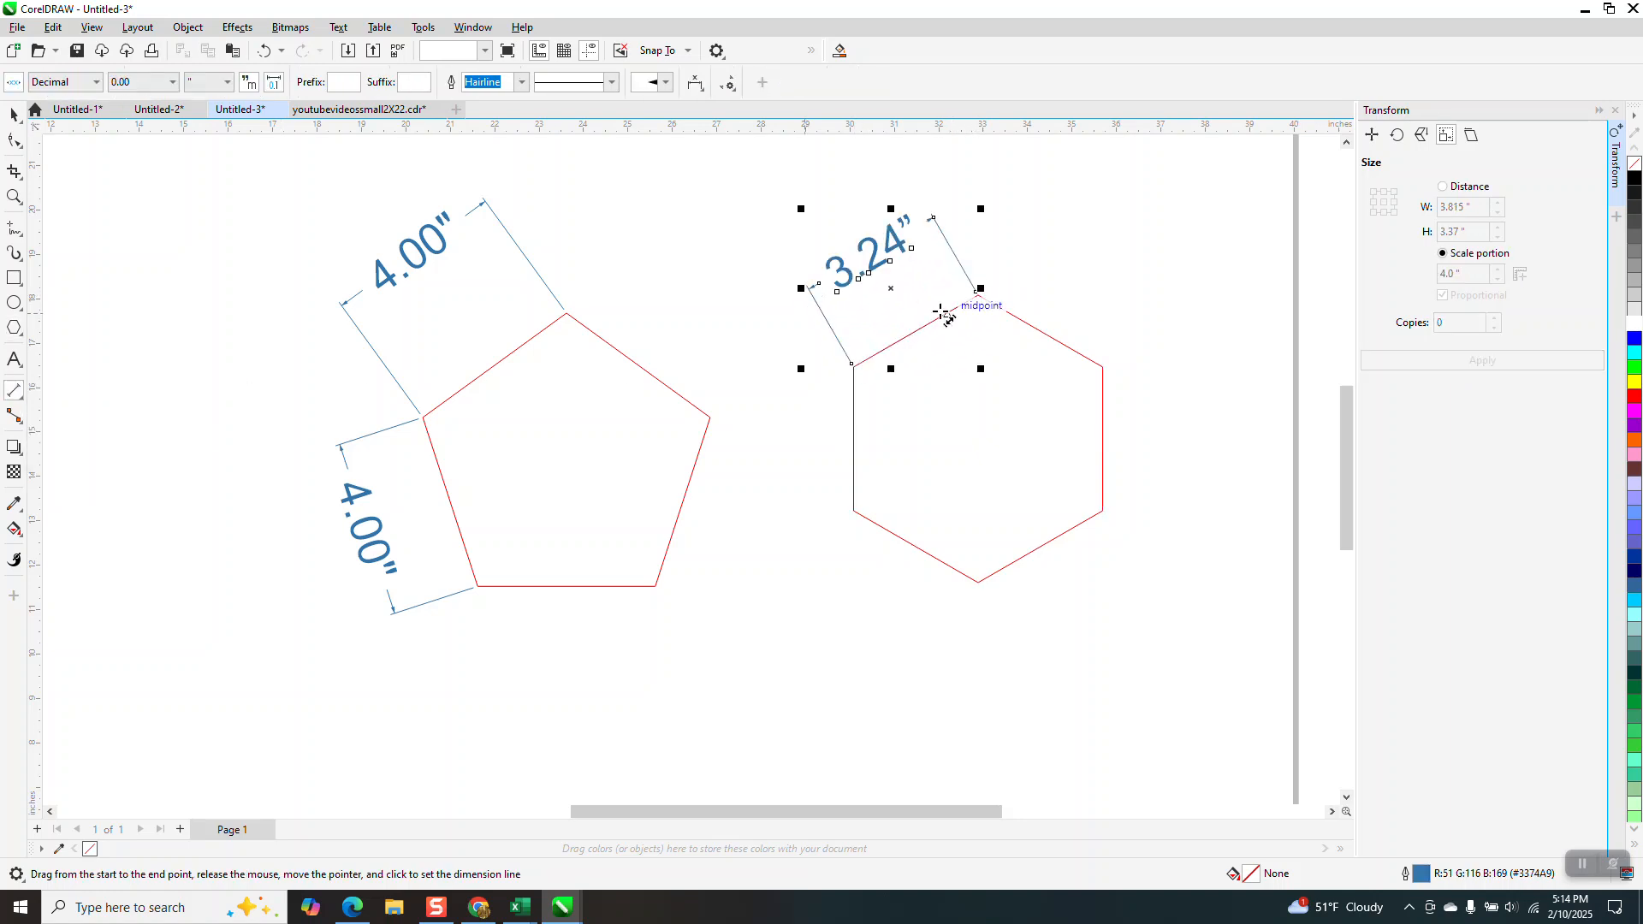
pyautogui.click(13, 115)
# Scale the hexagon by portion, using its lower-right side as the reference at 4.0 in.
pyautogui.click(1060, 425)
pyautogui.click(1039, 441)
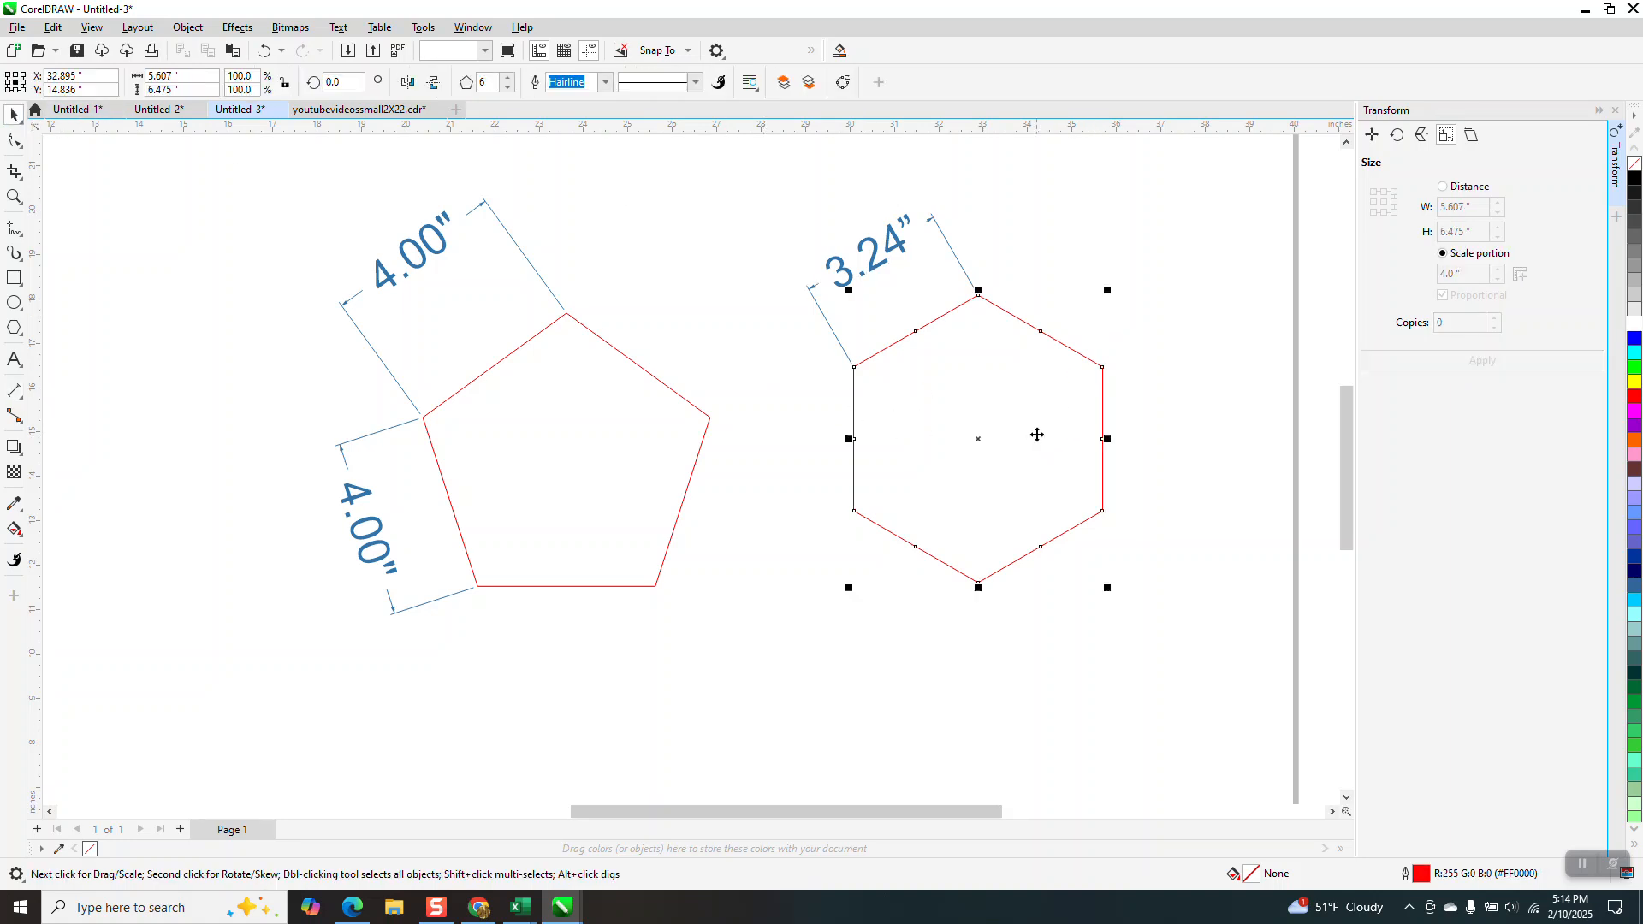
pyautogui.click(1451, 274)
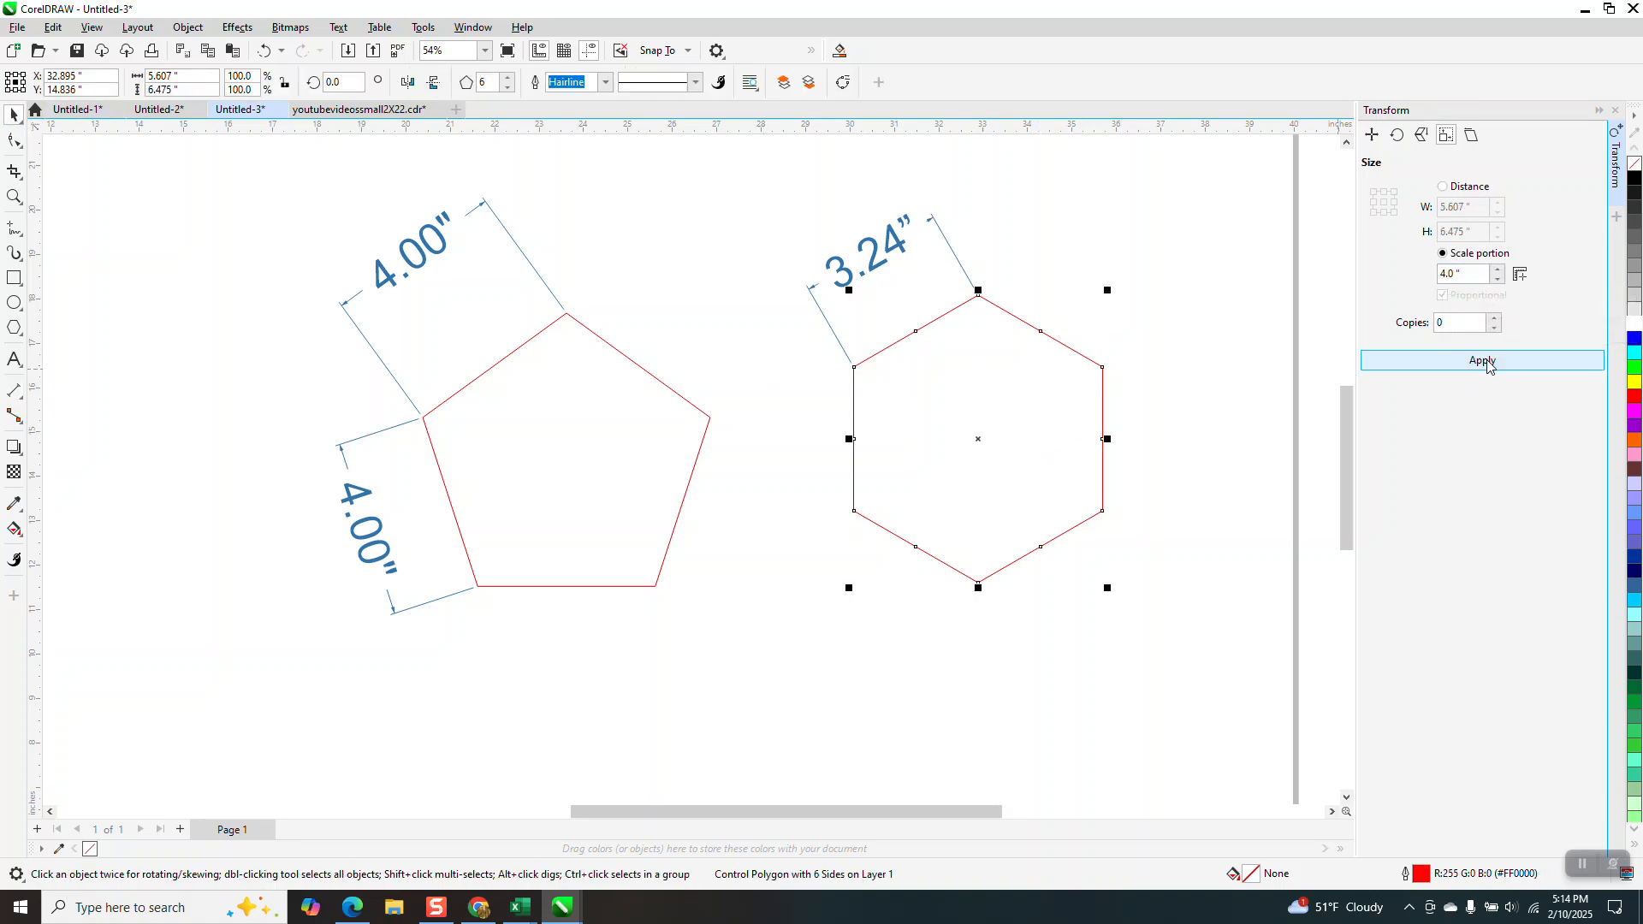
pyautogui.moveTo(1104, 511); pyautogui.dragTo(976, 584)
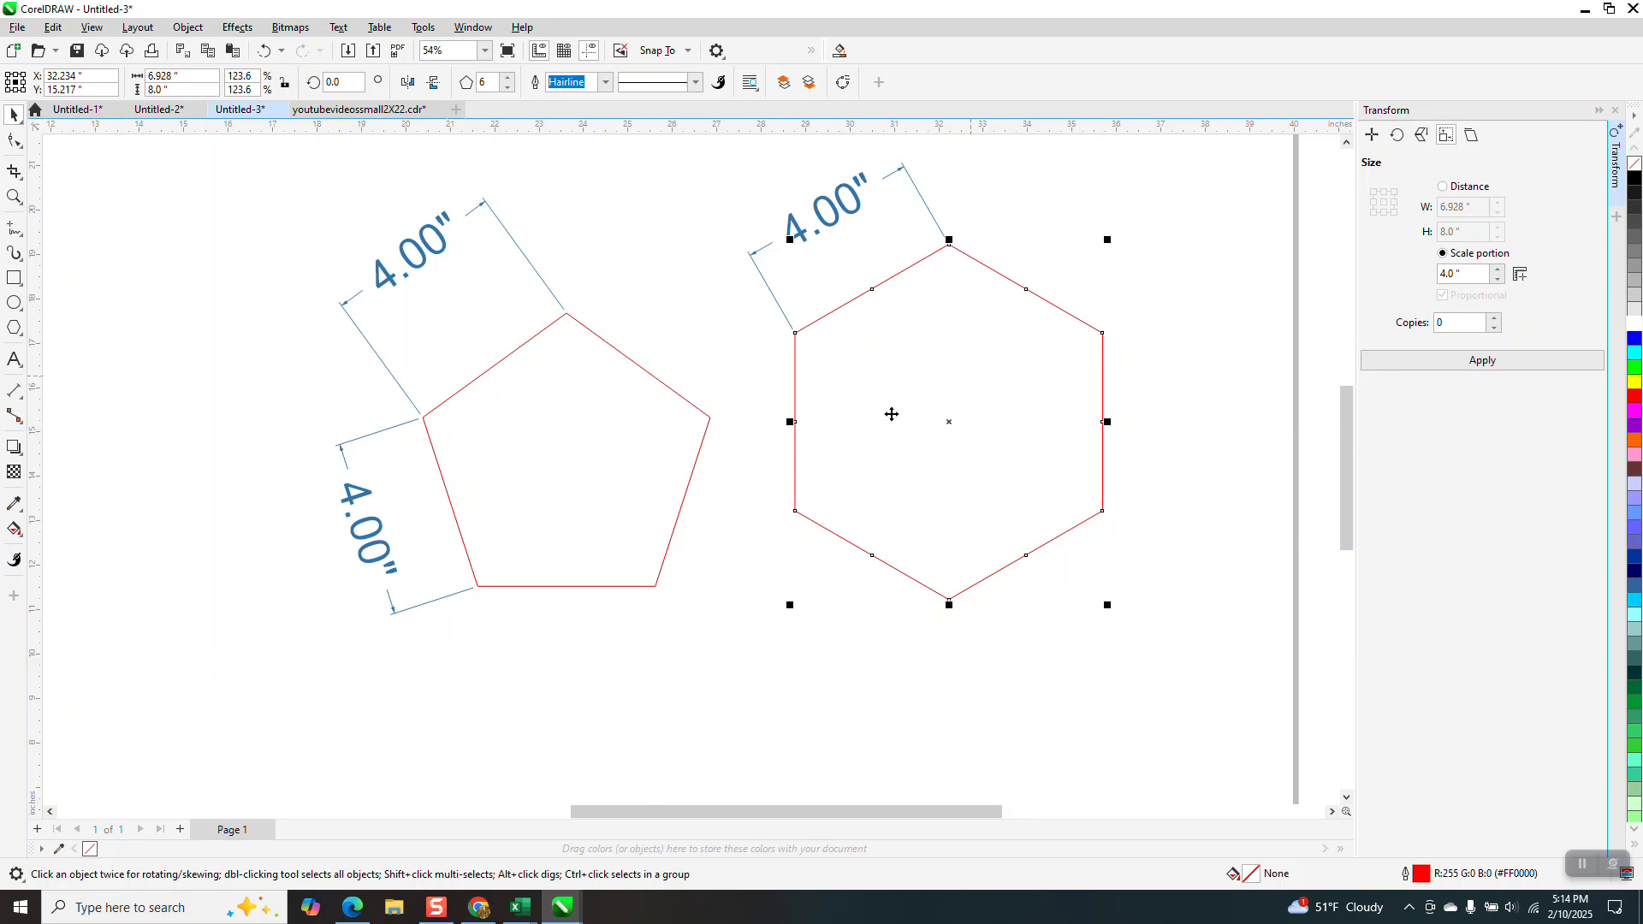
# Delete the dimension on the hexagon's upper-left side.
pyautogui.scroll(-1, 932, 450)
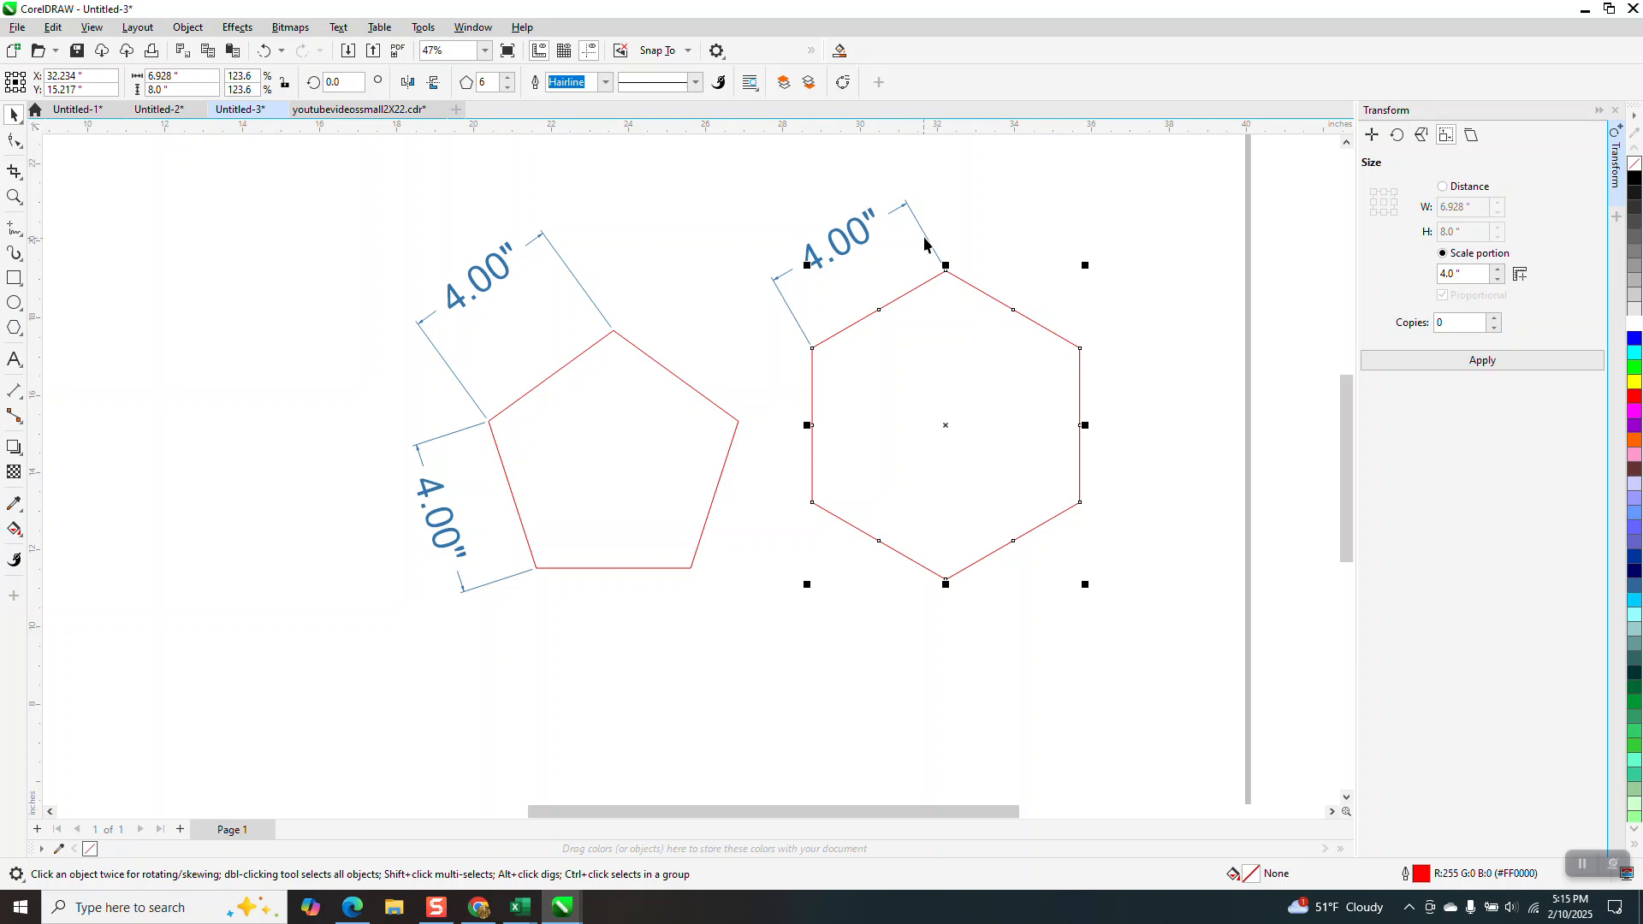
pyautogui.click(864, 238)
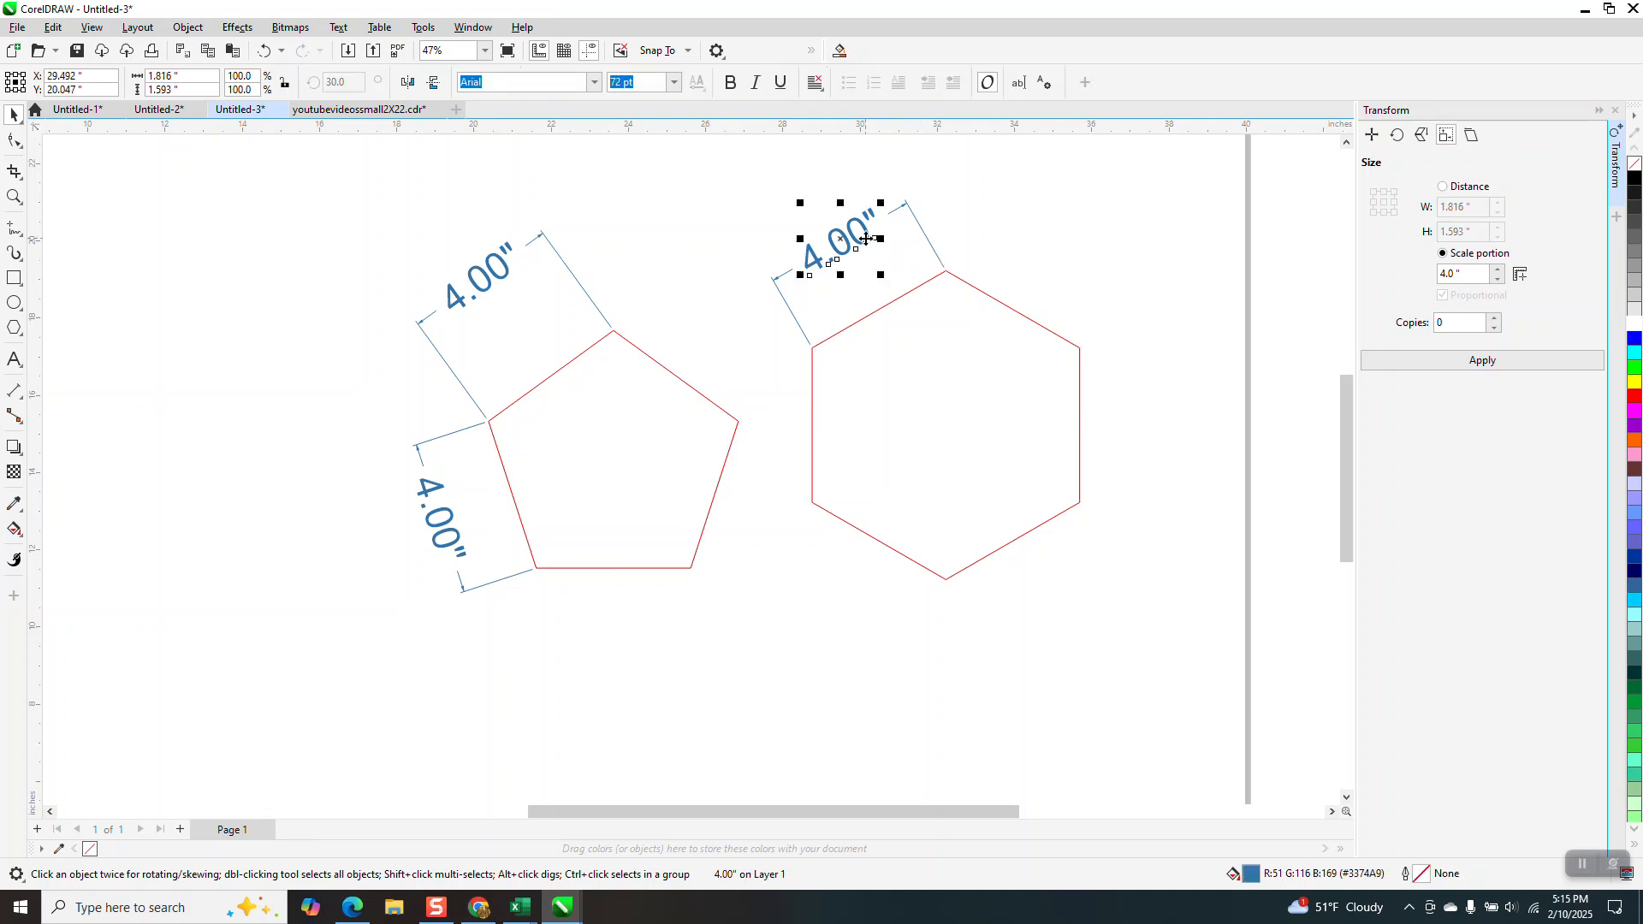
pyautogui.press('Delete')
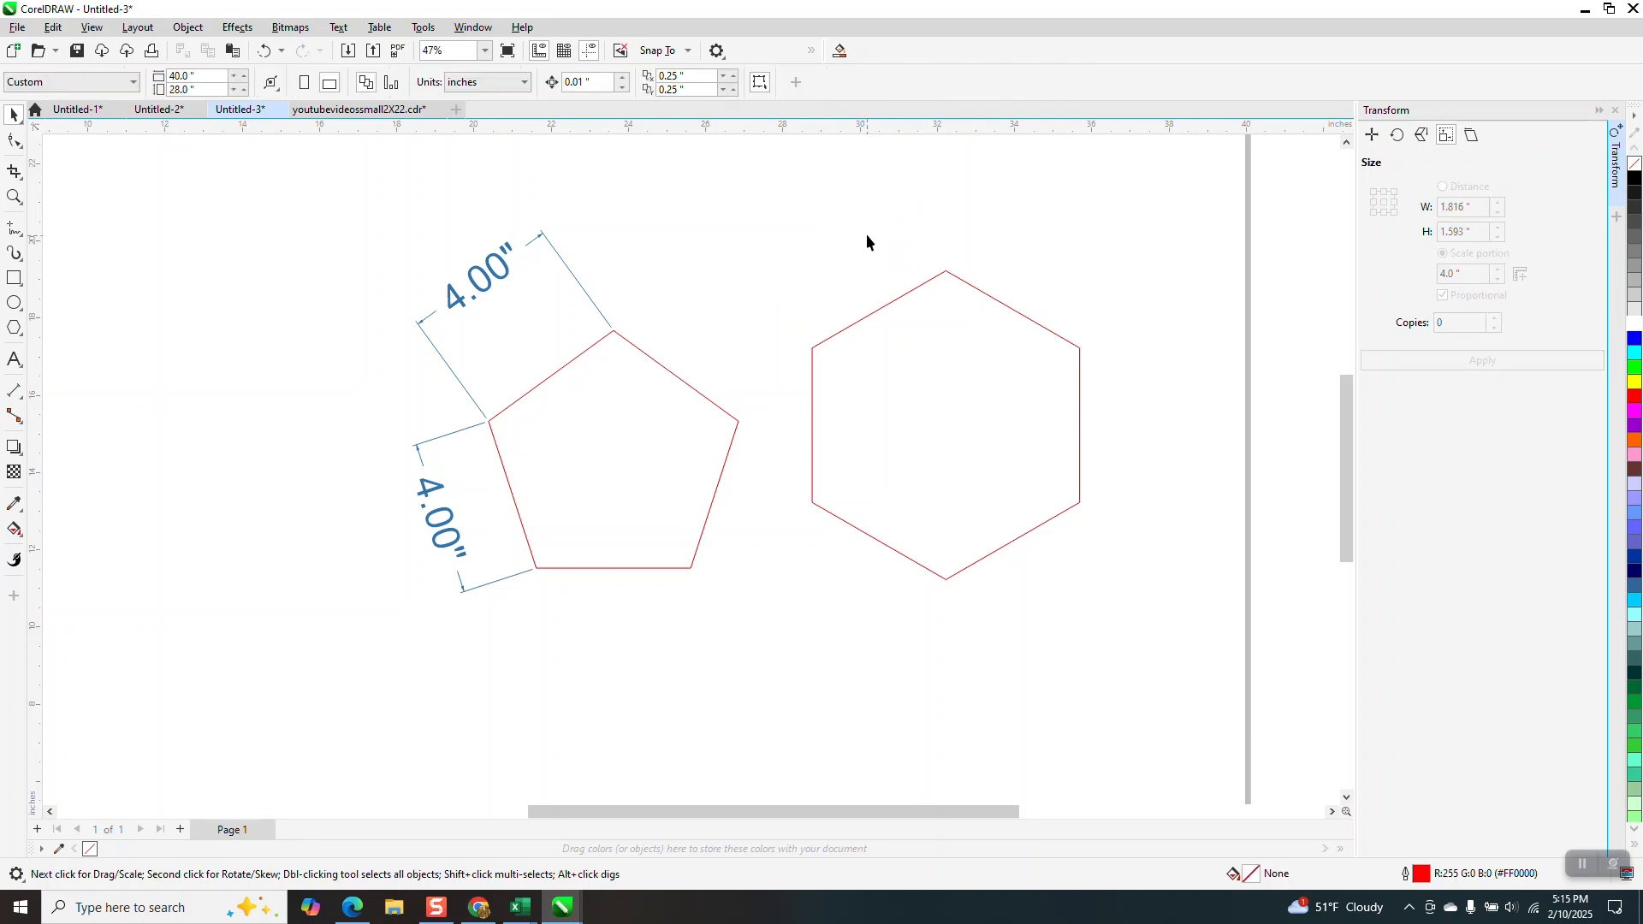
# Apply a one-step inside contour to the hexagon with a 0.5 in offset.
pyautogui.click(930, 278)
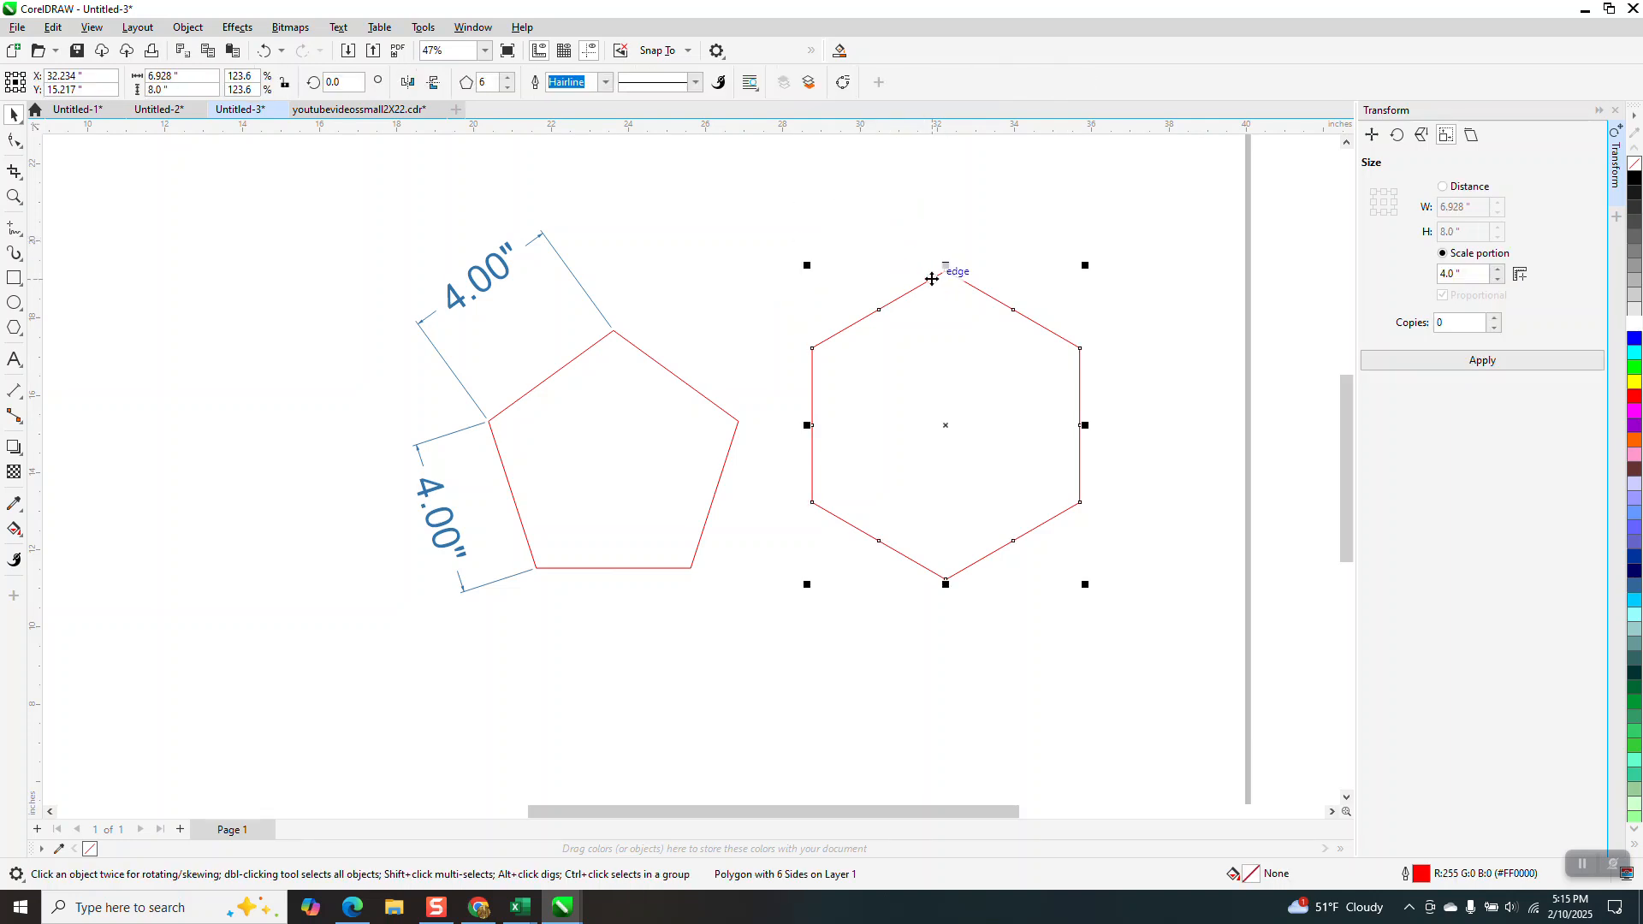
pyautogui.click(242, 28)
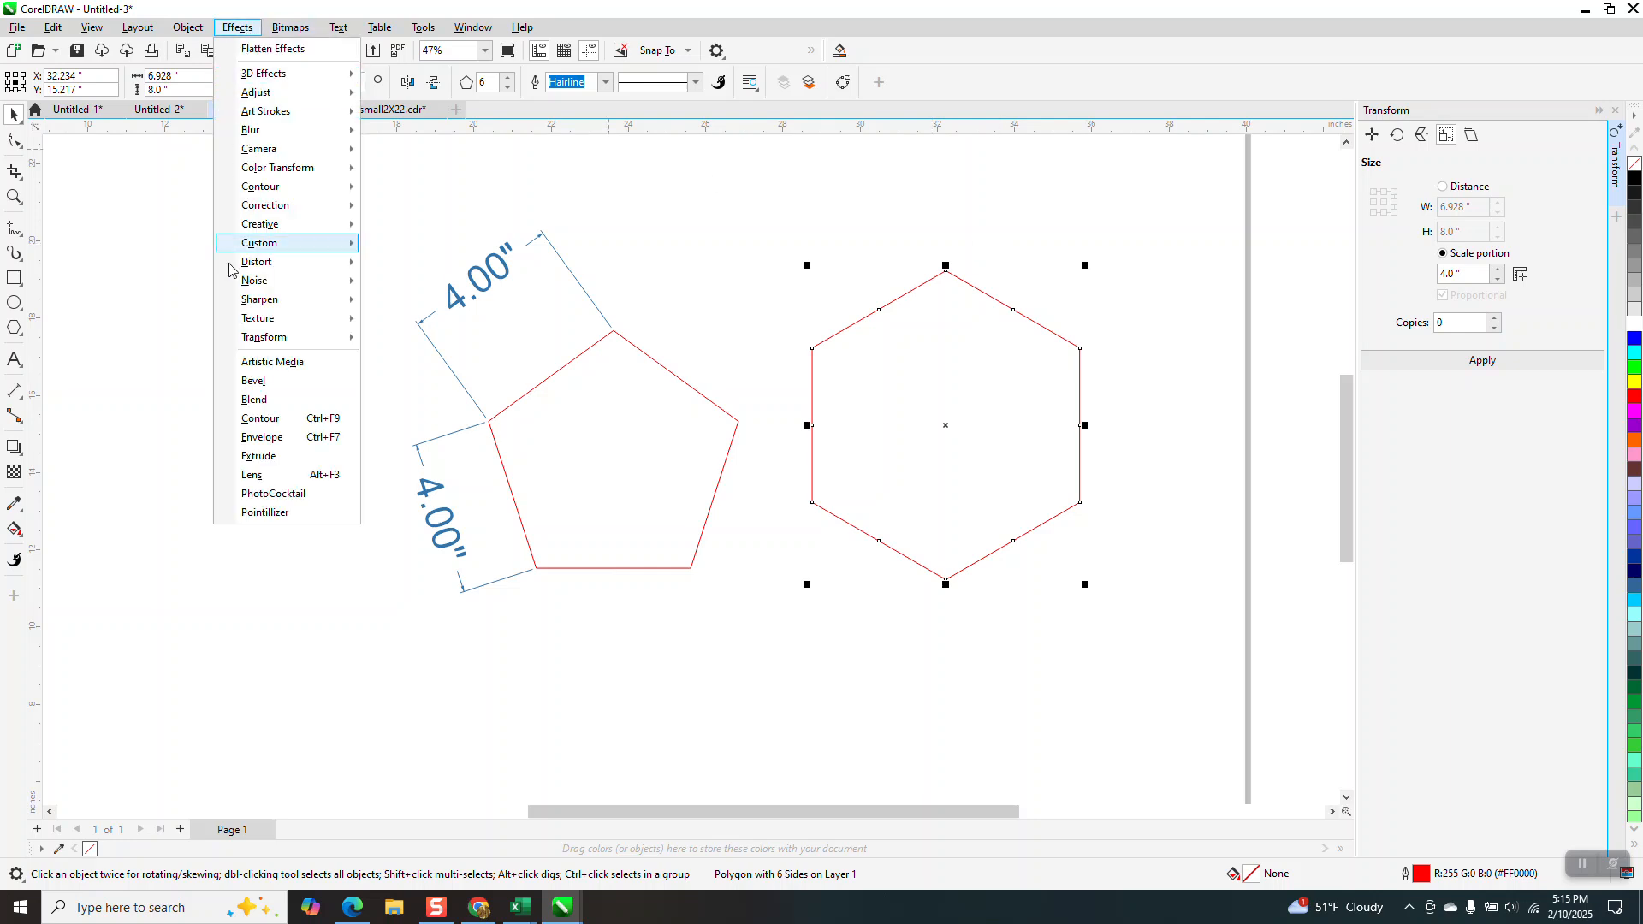
pyautogui.click(272, 416)
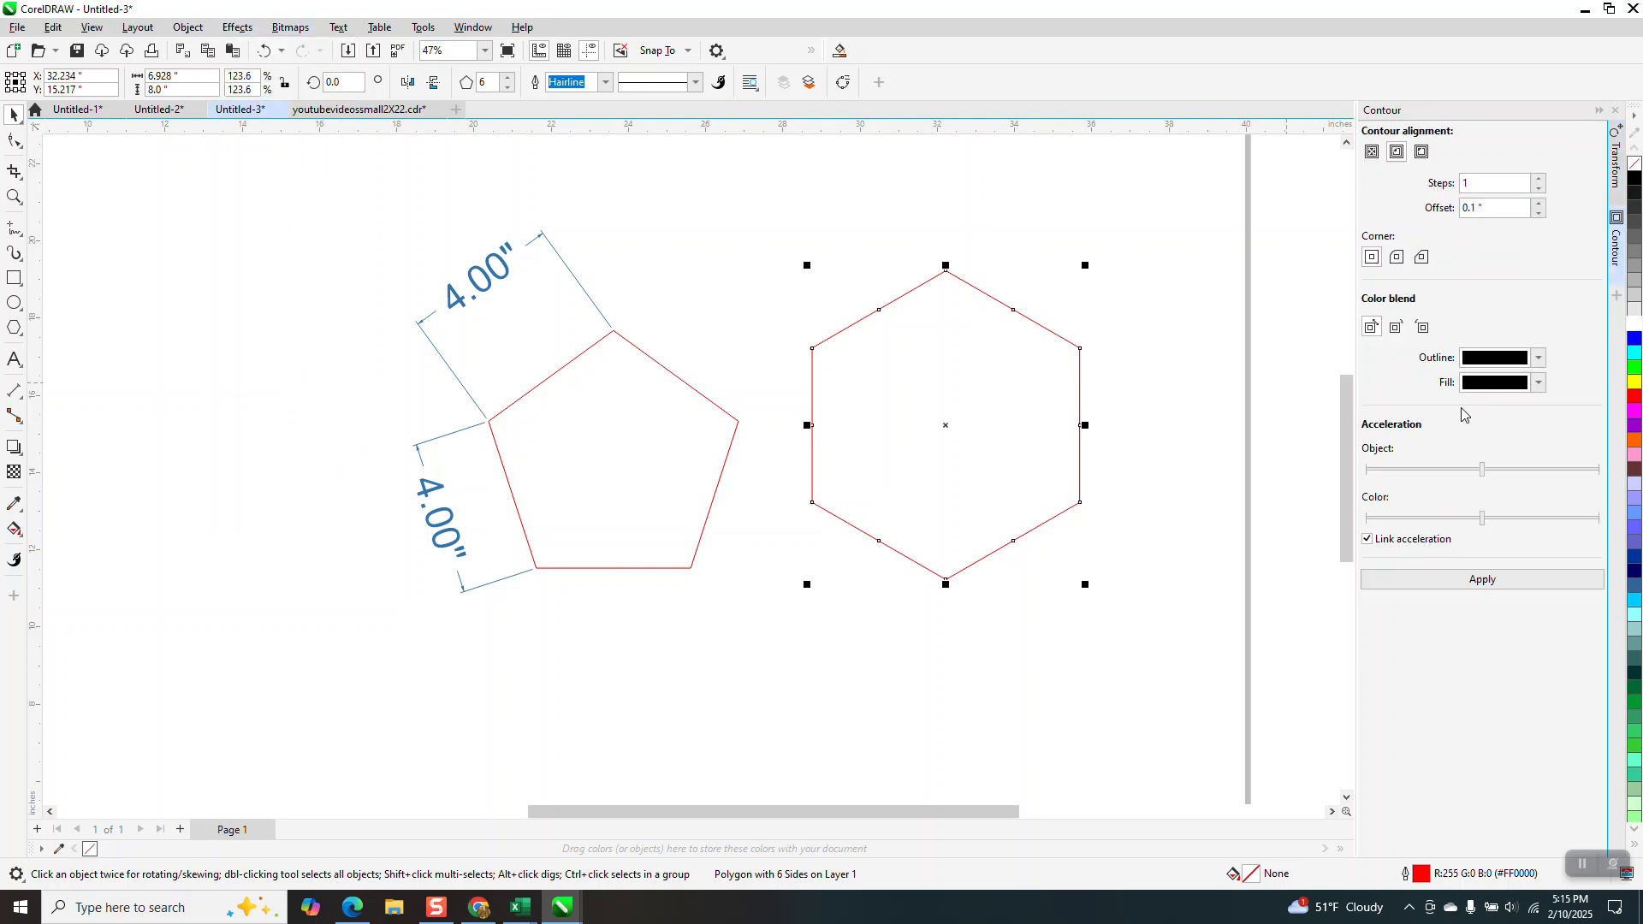
pyautogui.doubleClick(1491, 209)
pyautogui.write('.5')
pyautogui.click(1388, 582)
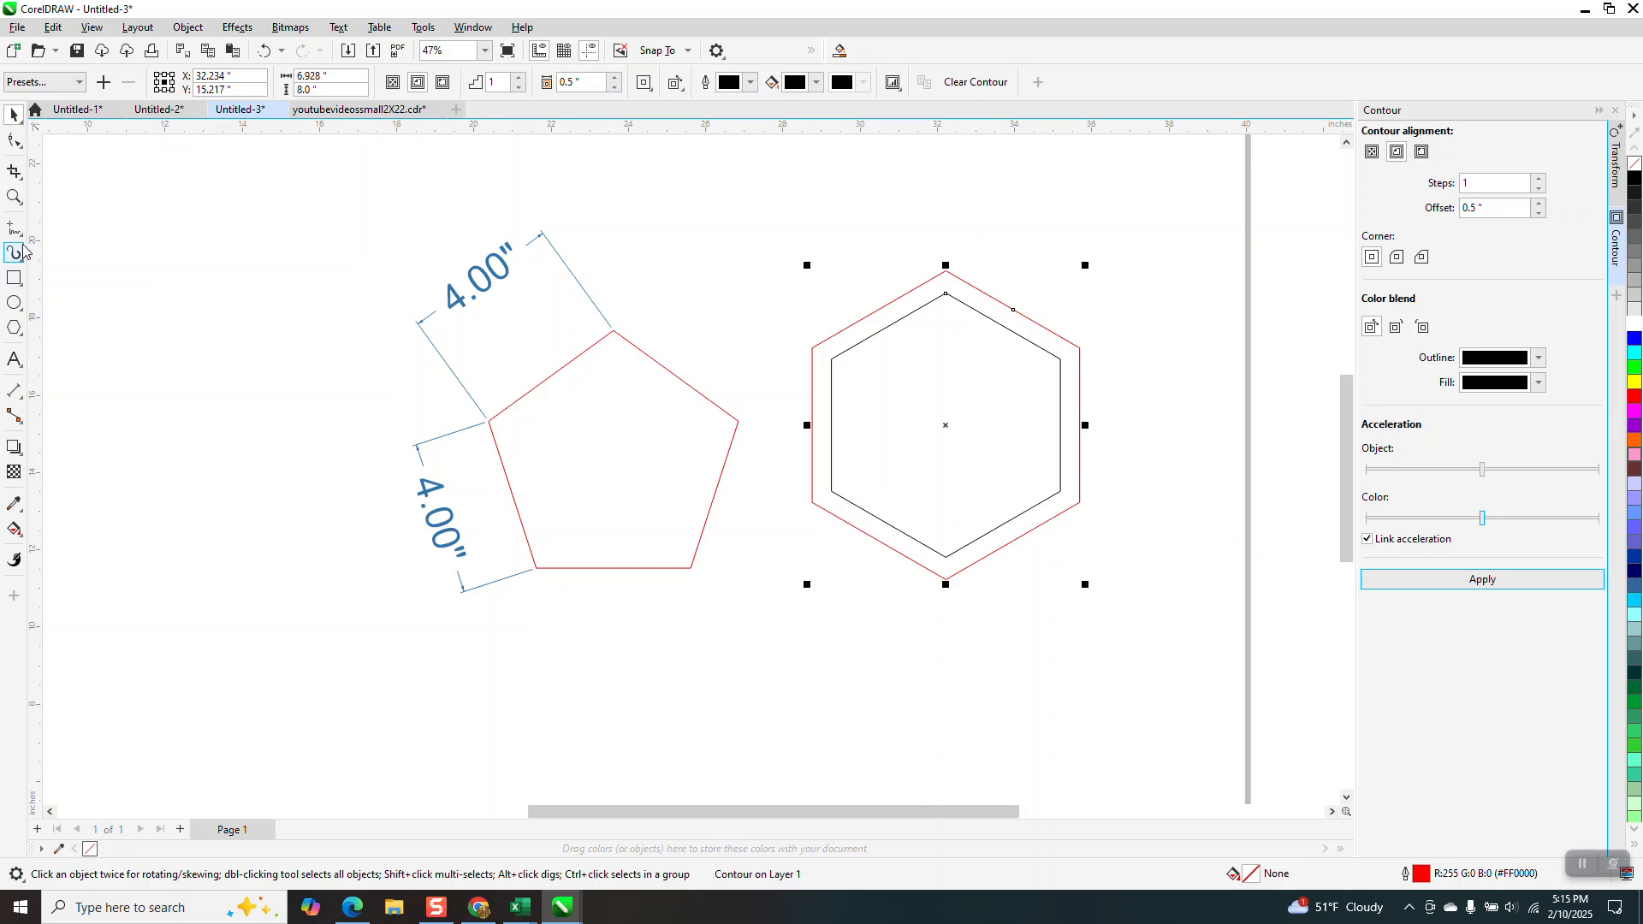
pyautogui.click(14, 197)
pyautogui.moveTo(727, 220); pyautogui.dragTo(1176, 566)
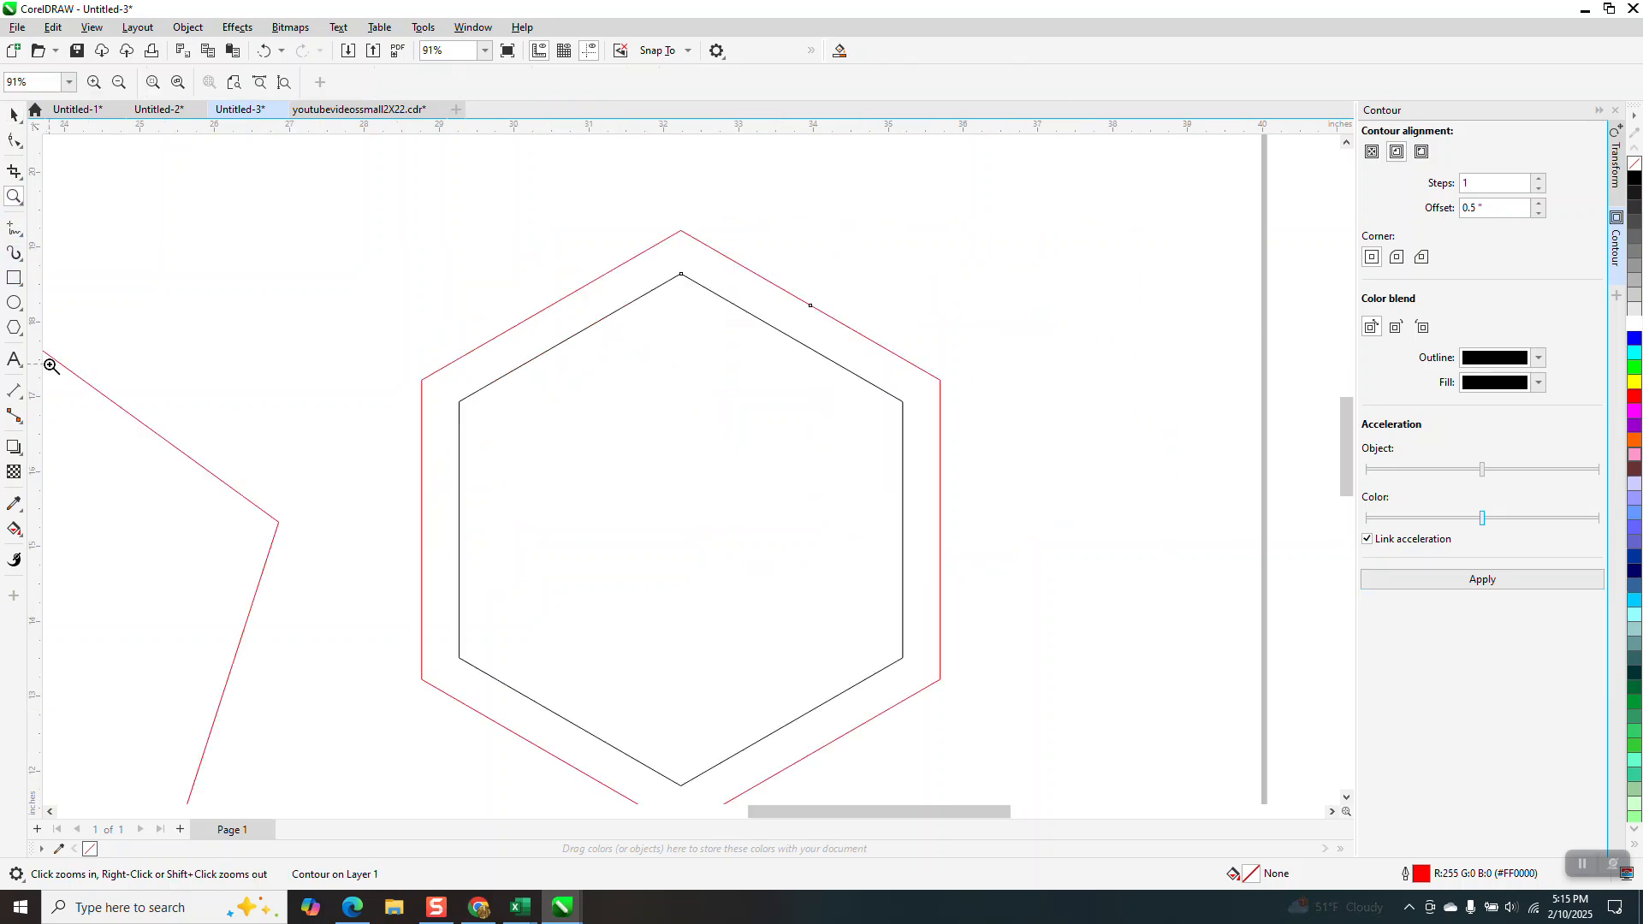
# Draw straight lines joining the inner and outer hexagons at their top and upper-left corners.
pyautogui.click(19, 235)
pyautogui.click(75, 246)
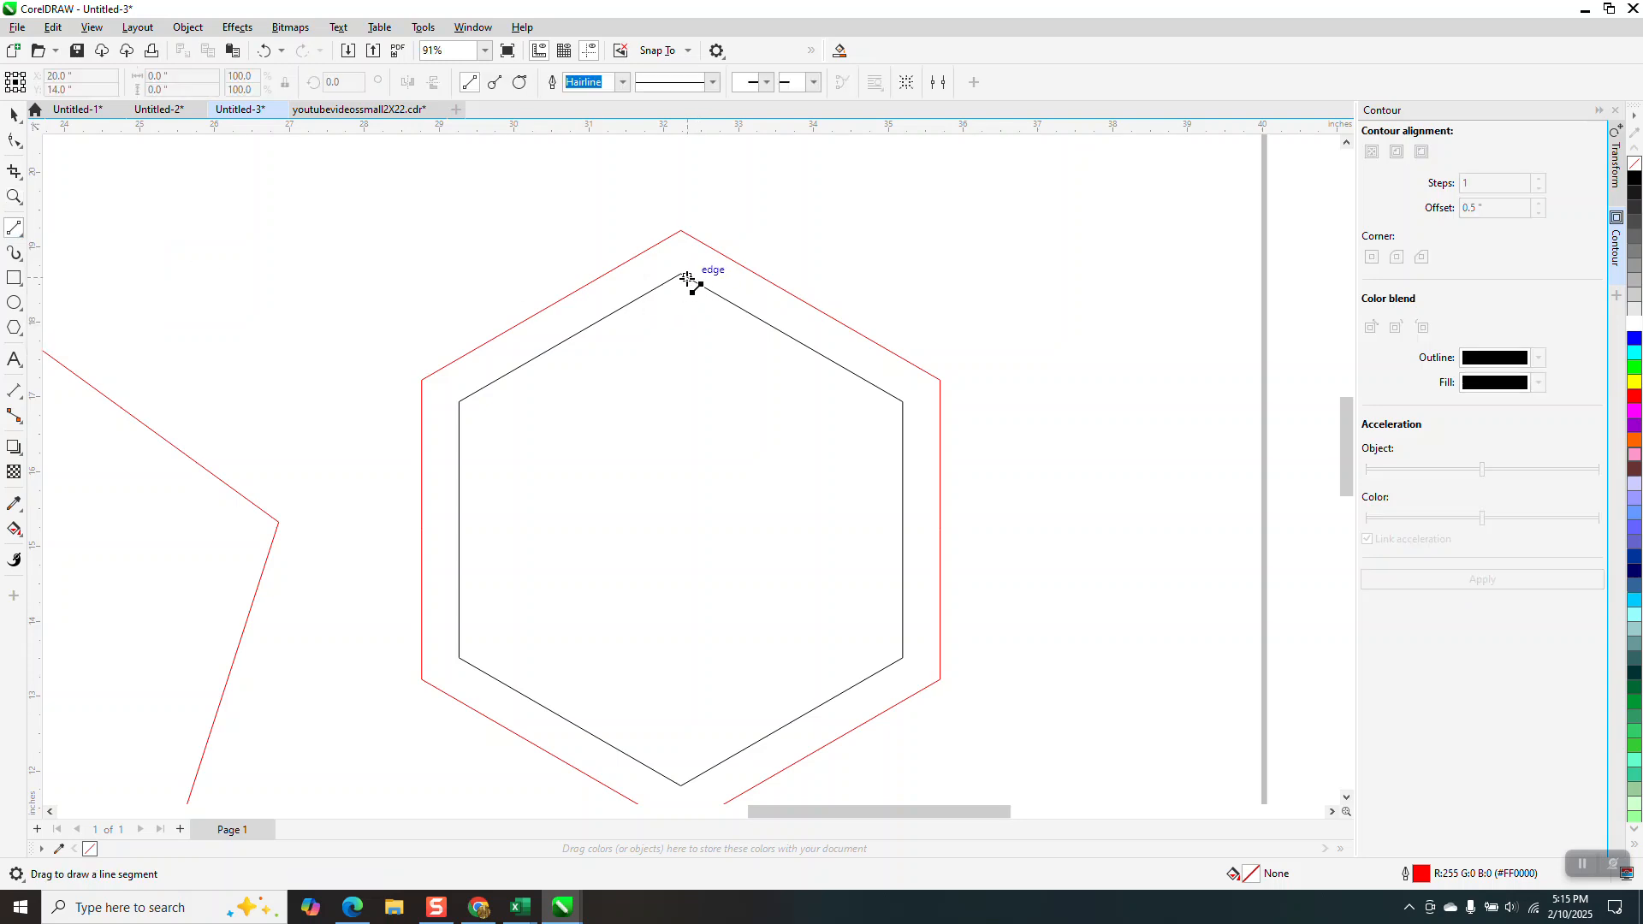
pyautogui.moveTo(682, 273); pyautogui.dragTo(681, 231)
pyautogui.moveTo(435, 384); pyautogui.dragTo(423, 380)
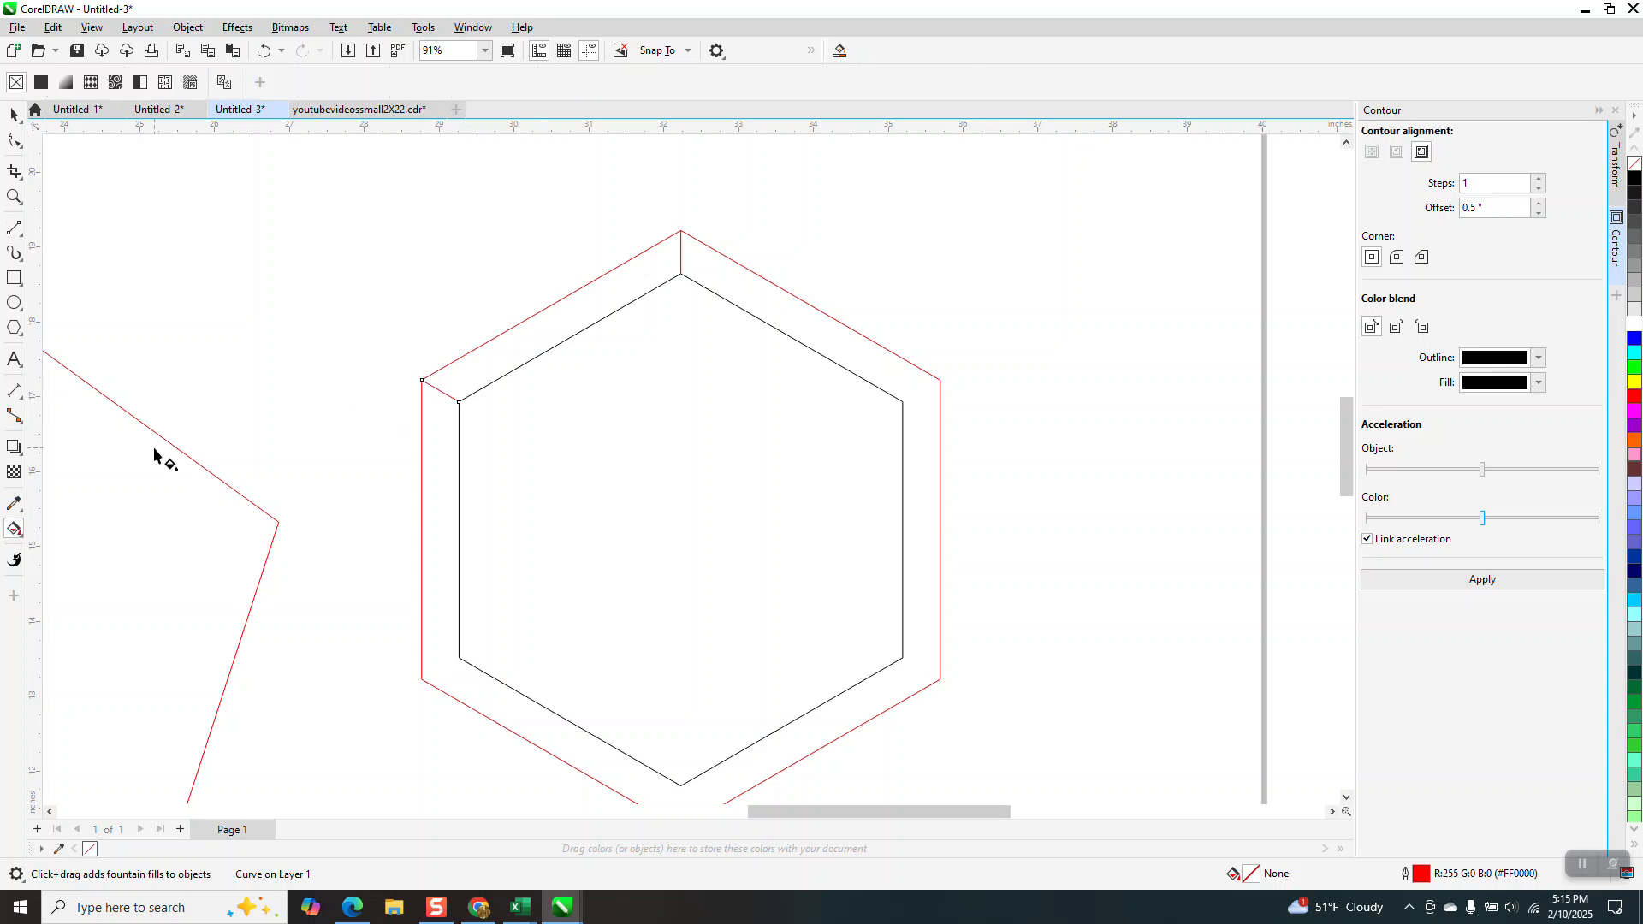
# Smart-fill the upper-left band between the hexagons and move the resulting piece up and away from the hexagon.
pyautogui.click(840, 51)
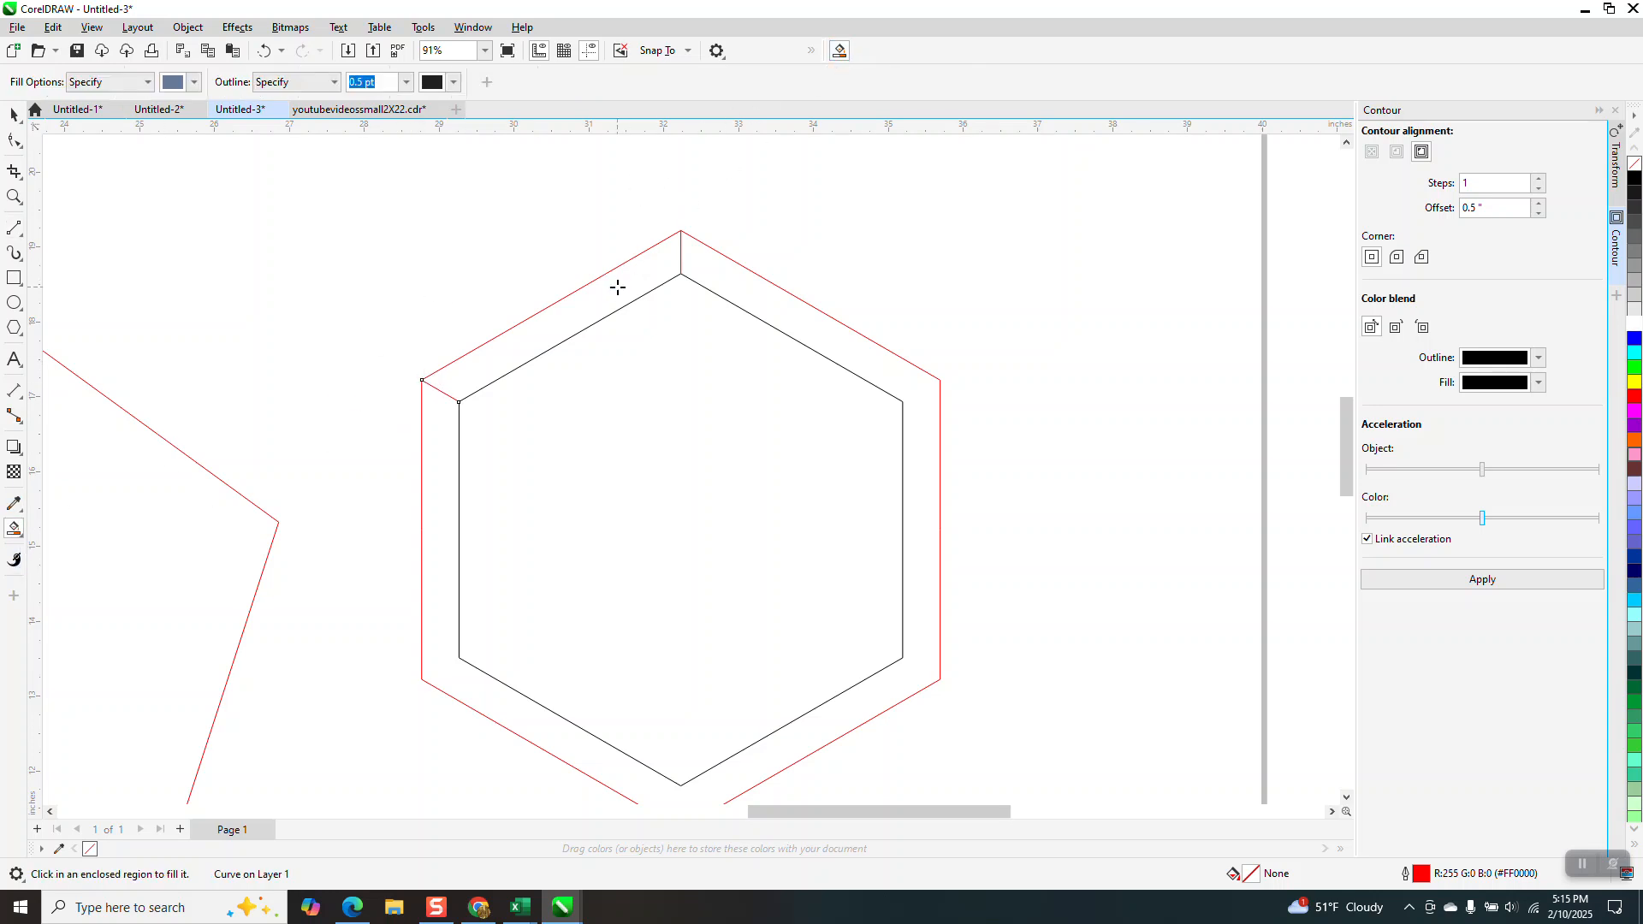
pyautogui.click(617, 287)
pyautogui.click(14, 115)
pyautogui.moveTo(592, 295); pyautogui.dragTo(463, 229)
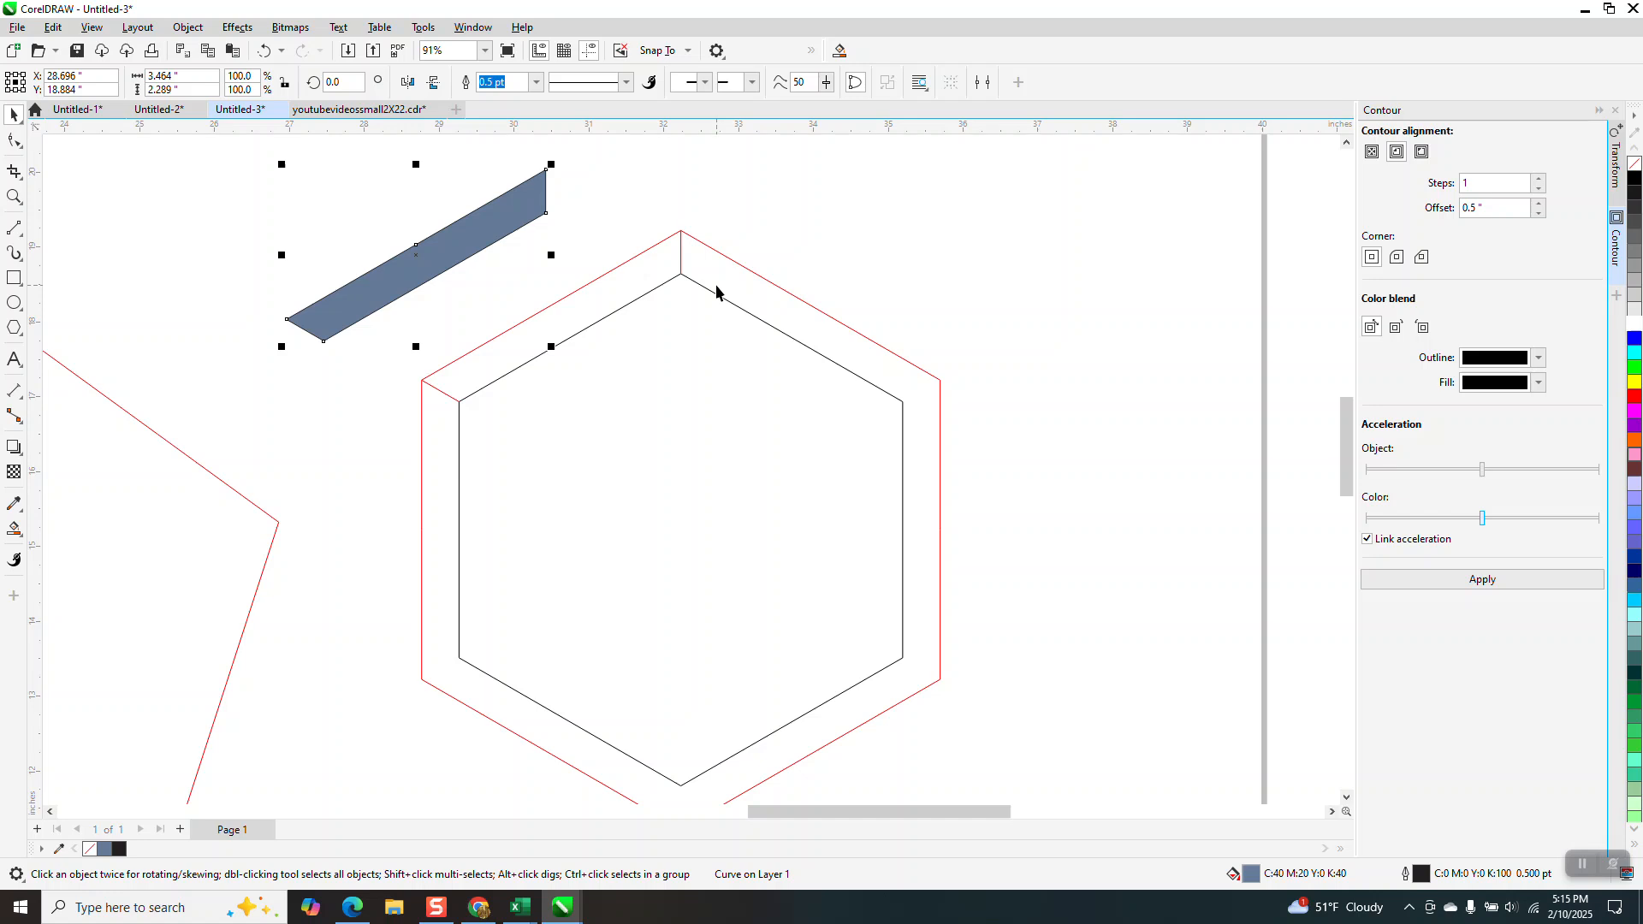
# Draw a straight line joining the inner and outer hexagons at their lower-left corners.
pyautogui.scroll(-1, 716, 291)
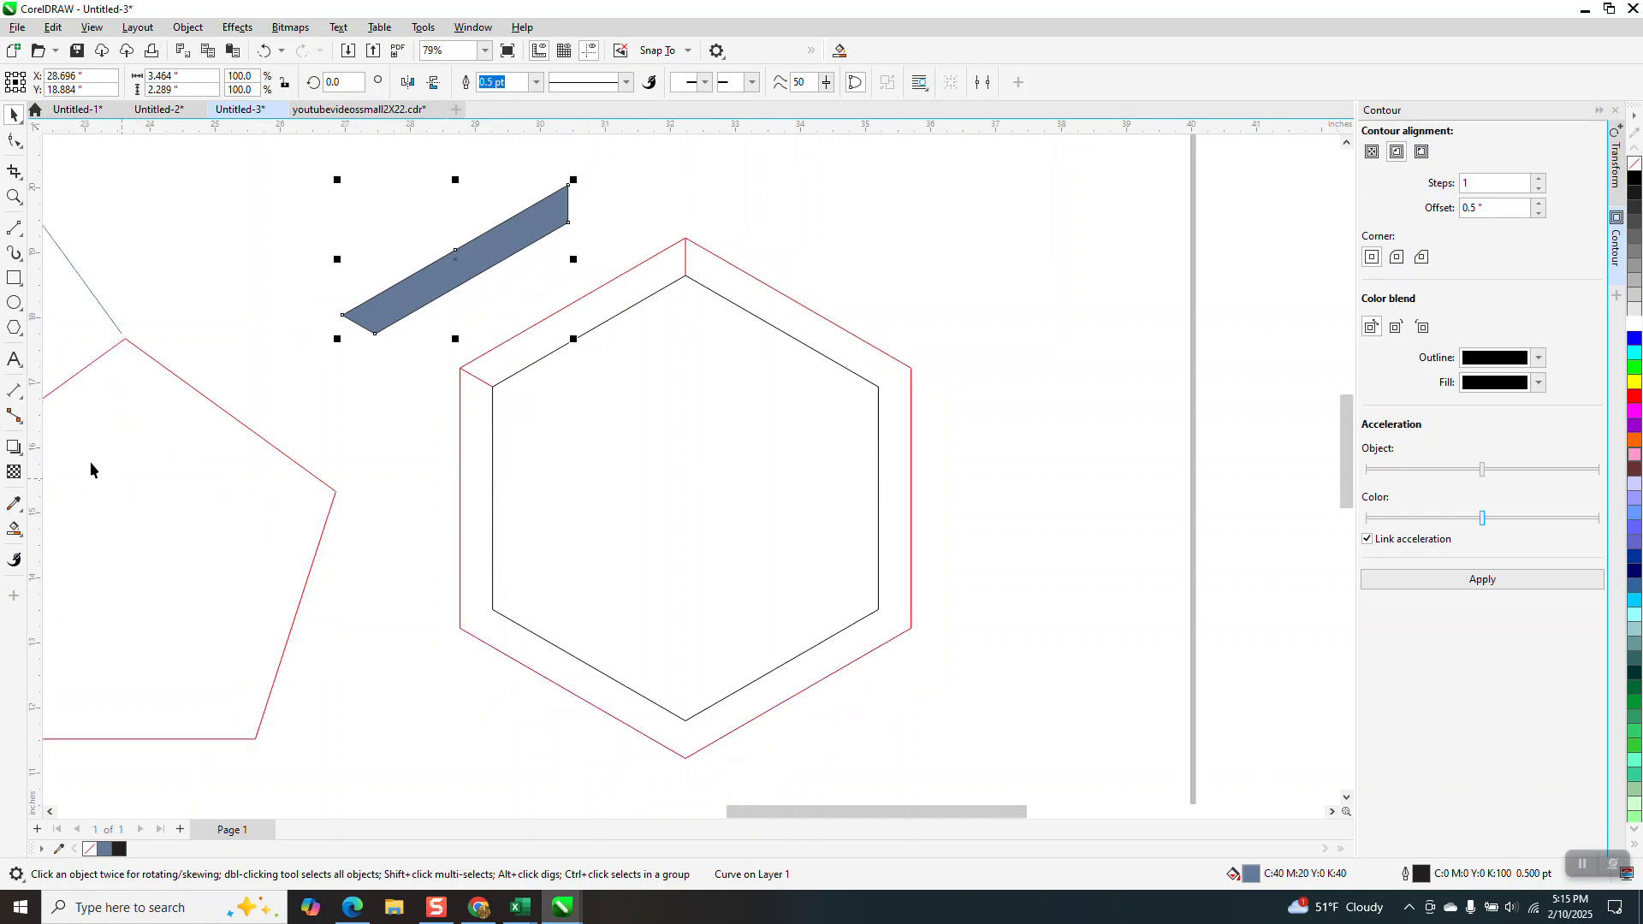
pyautogui.click(23, 240)
pyautogui.click(75, 247)
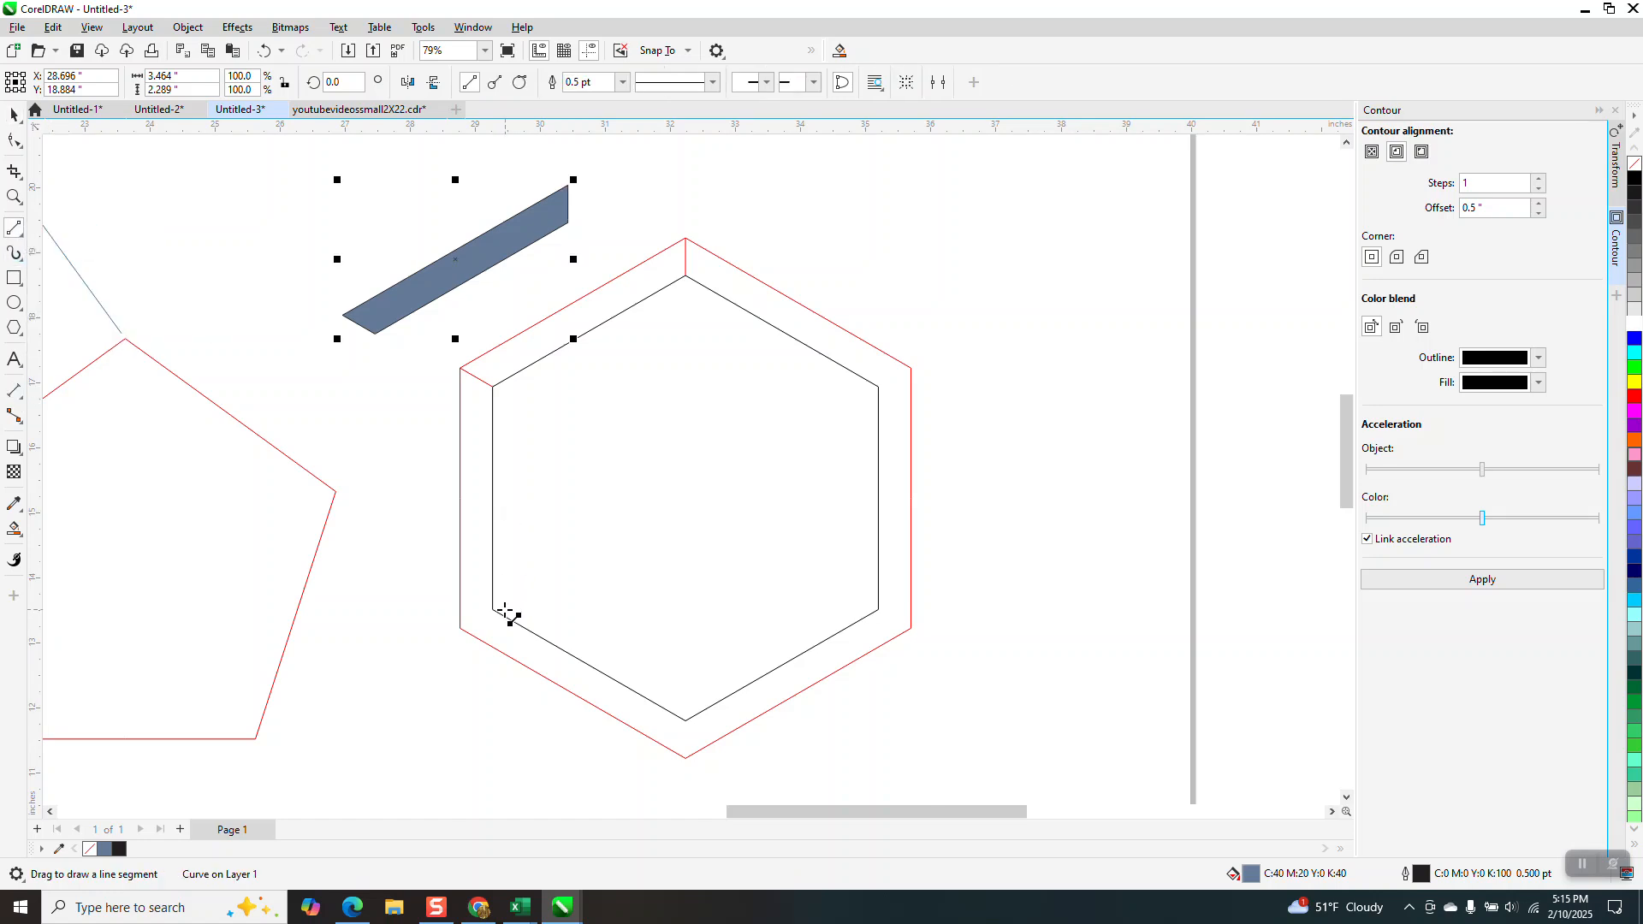
pyautogui.moveTo(492, 610); pyautogui.dragTo(461, 630)
pyautogui.click(12, 118)
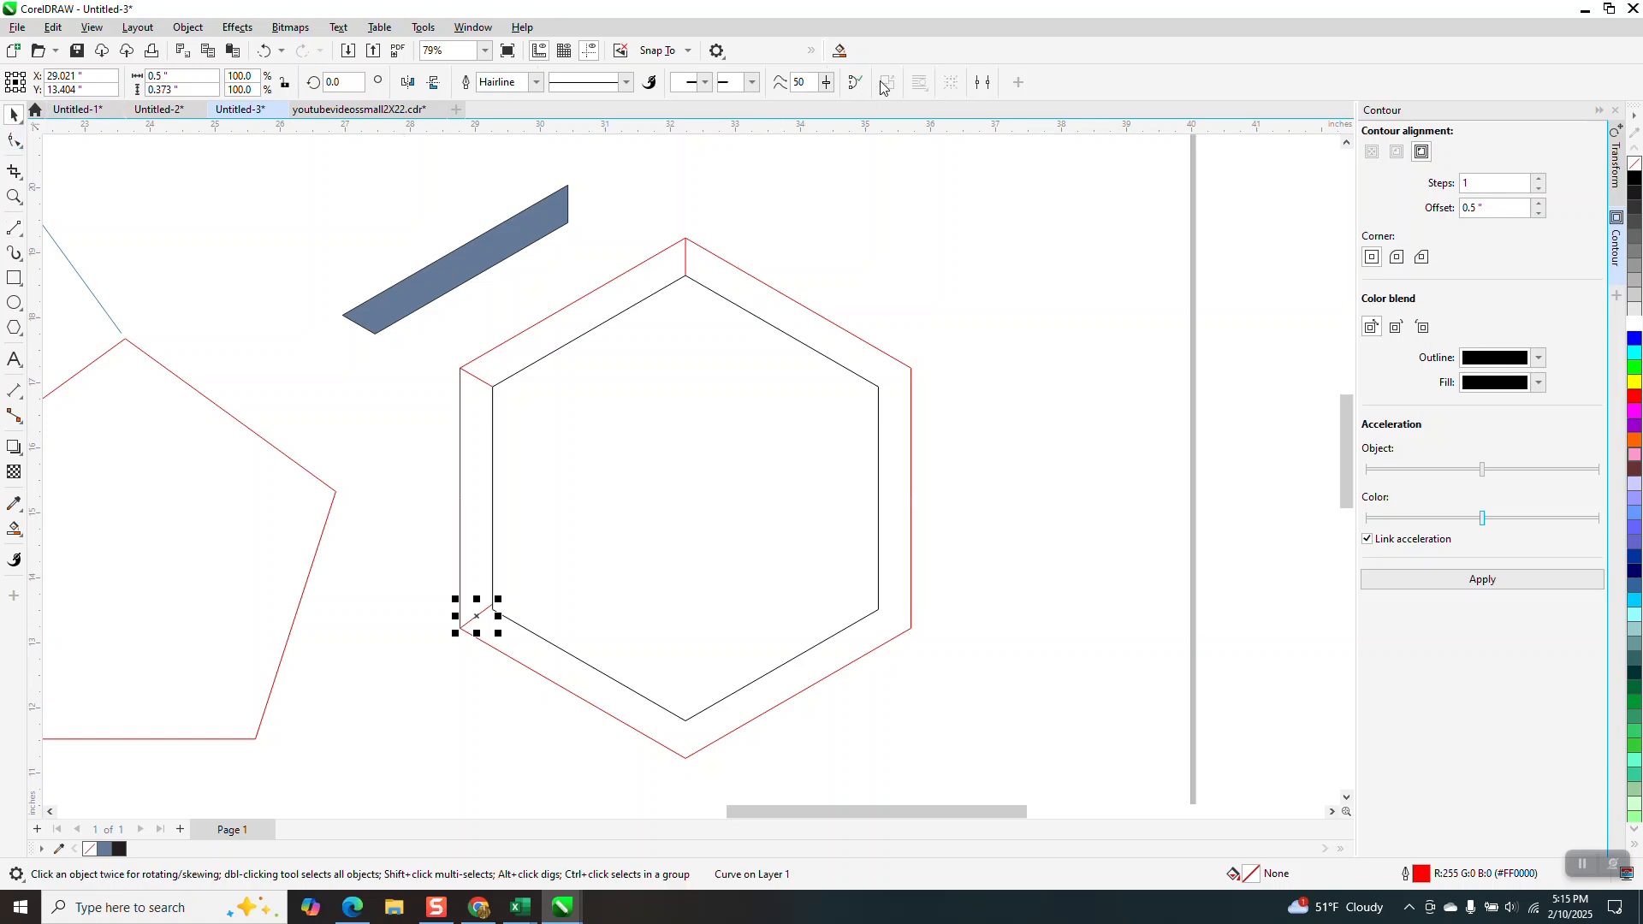
# Smart-fill the left vertical band between the hexagons and move the piece out to the right of the hexagon.
pyautogui.click(14, 529)
pyautogui.click(490, 472)
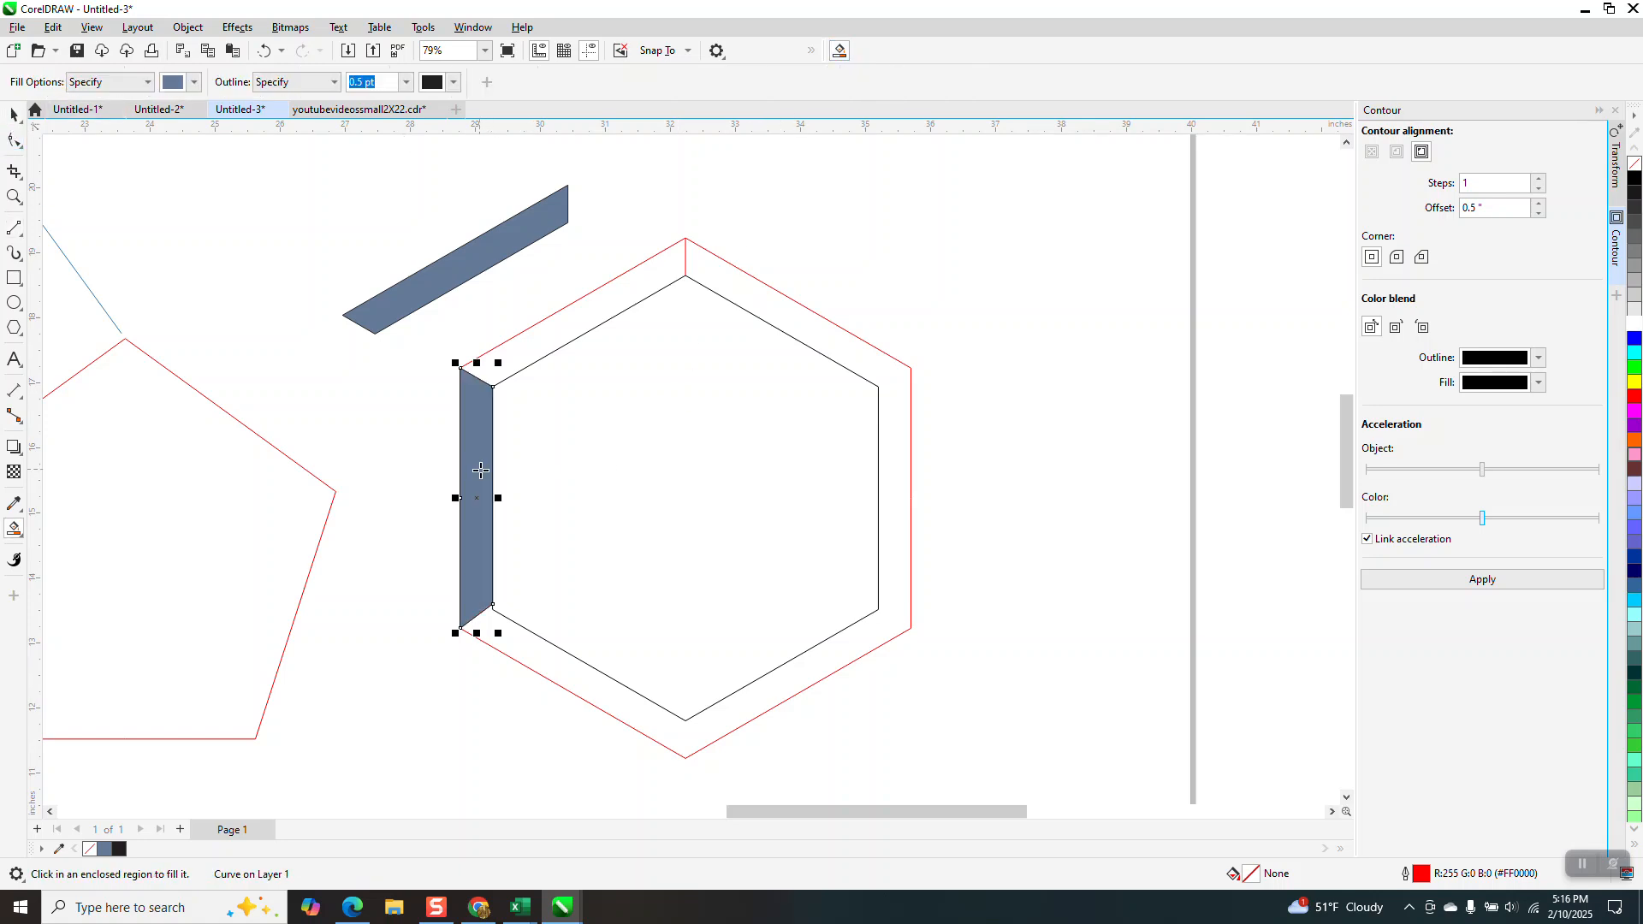
pyautogui.click(12, 115)
pyautogui.moveTo(489, 466); pyautogui.dragTo(1077, 317)
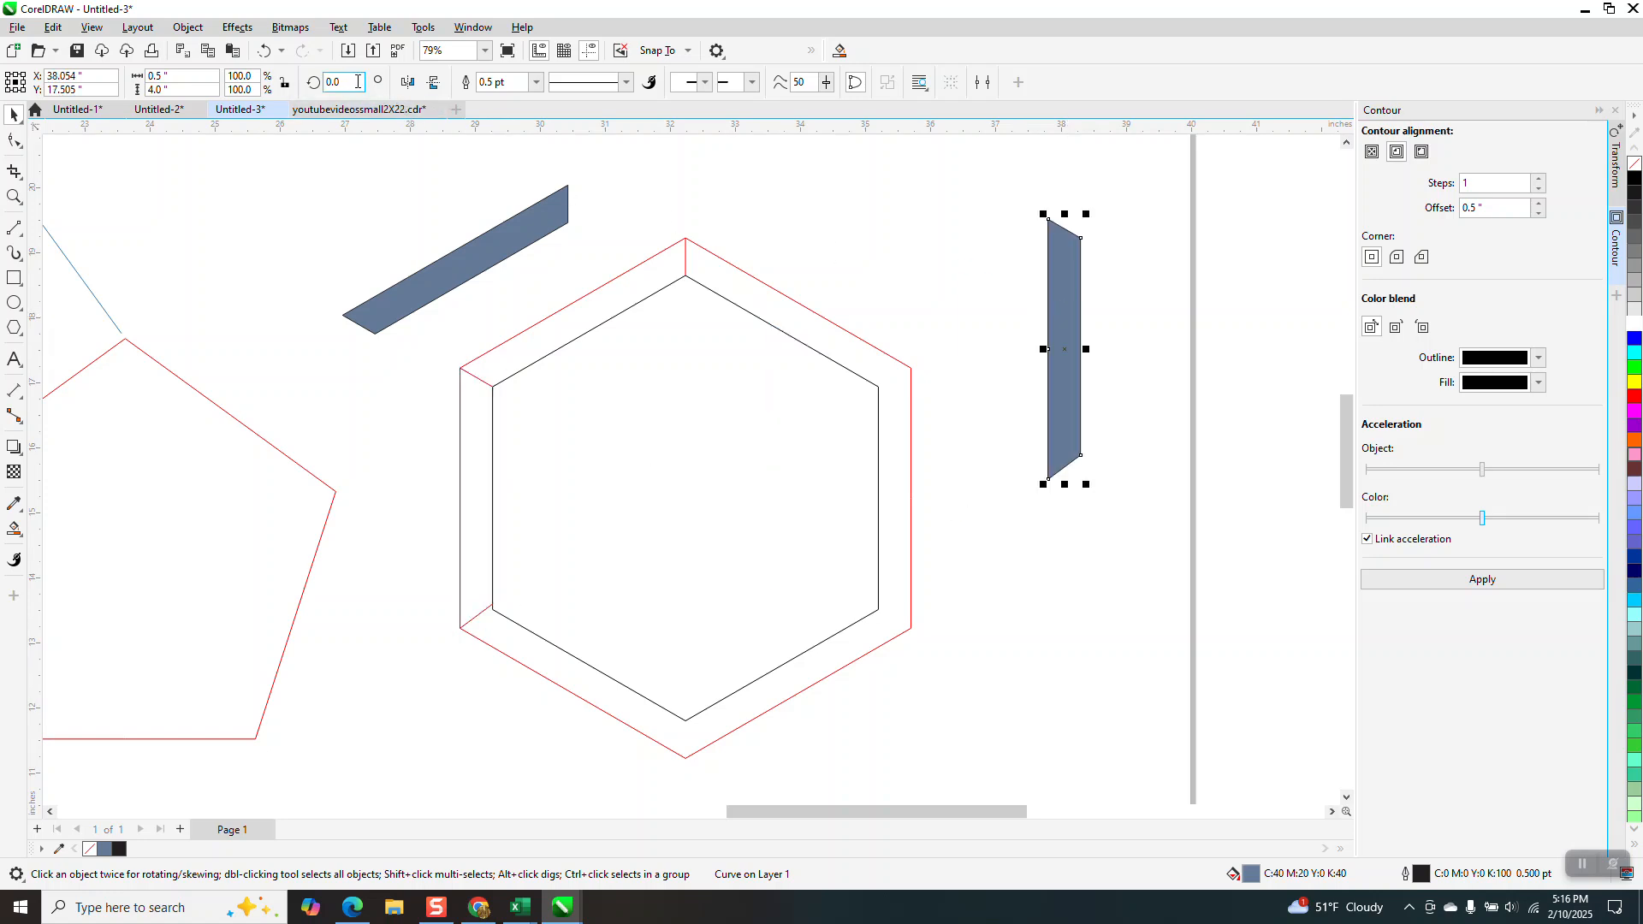
# Rotate the moved vertical piece 90 degrees, remove its fill and give it a black outline.
pyautogui.write('90')
pyautogui.press('Return')
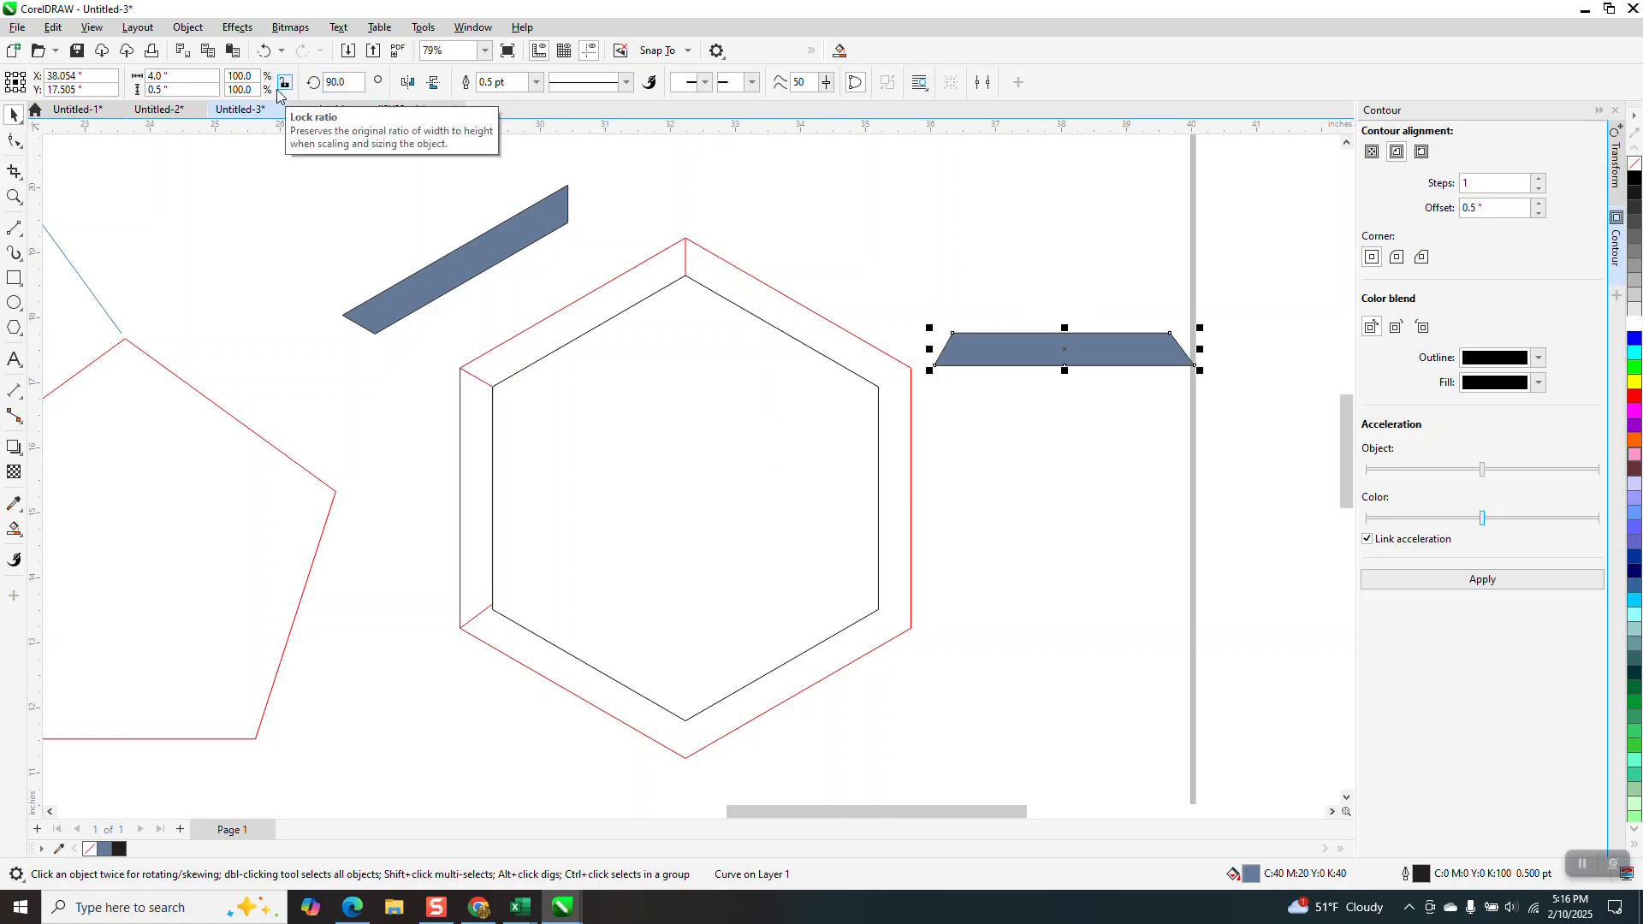
pyautogui.click(1633, 166)
pyautogui.rightClick(1635, 177)
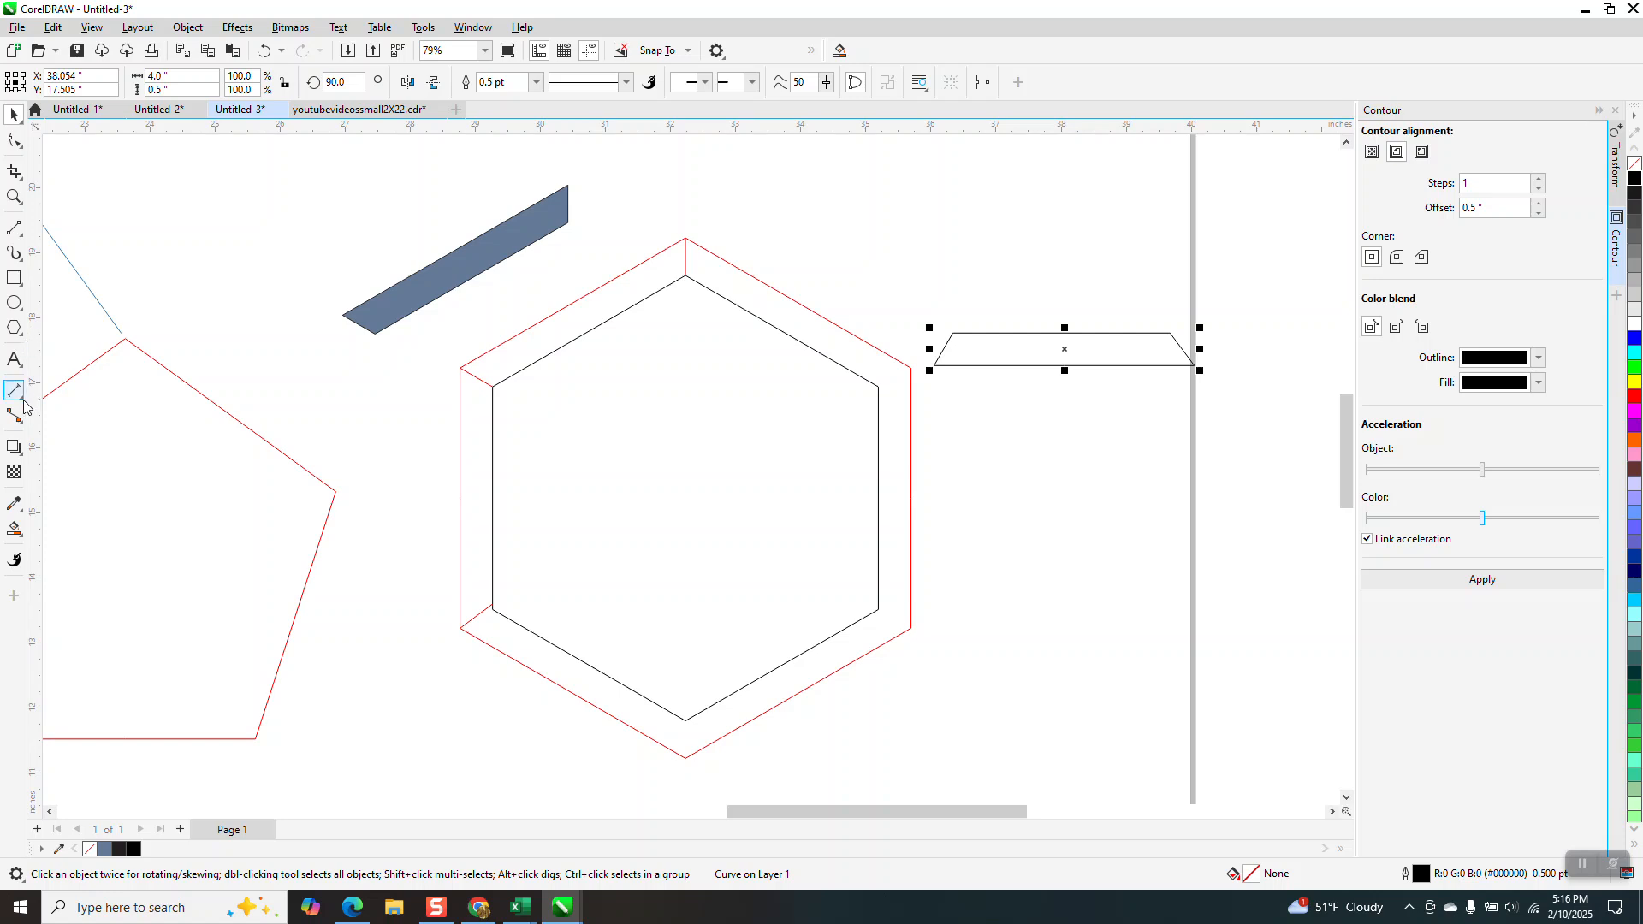
# Add a parallel dimension along the long bottom edge of the rotated piece.
pyautogui.click(21, 406)
pyautogui.click(94, 387)
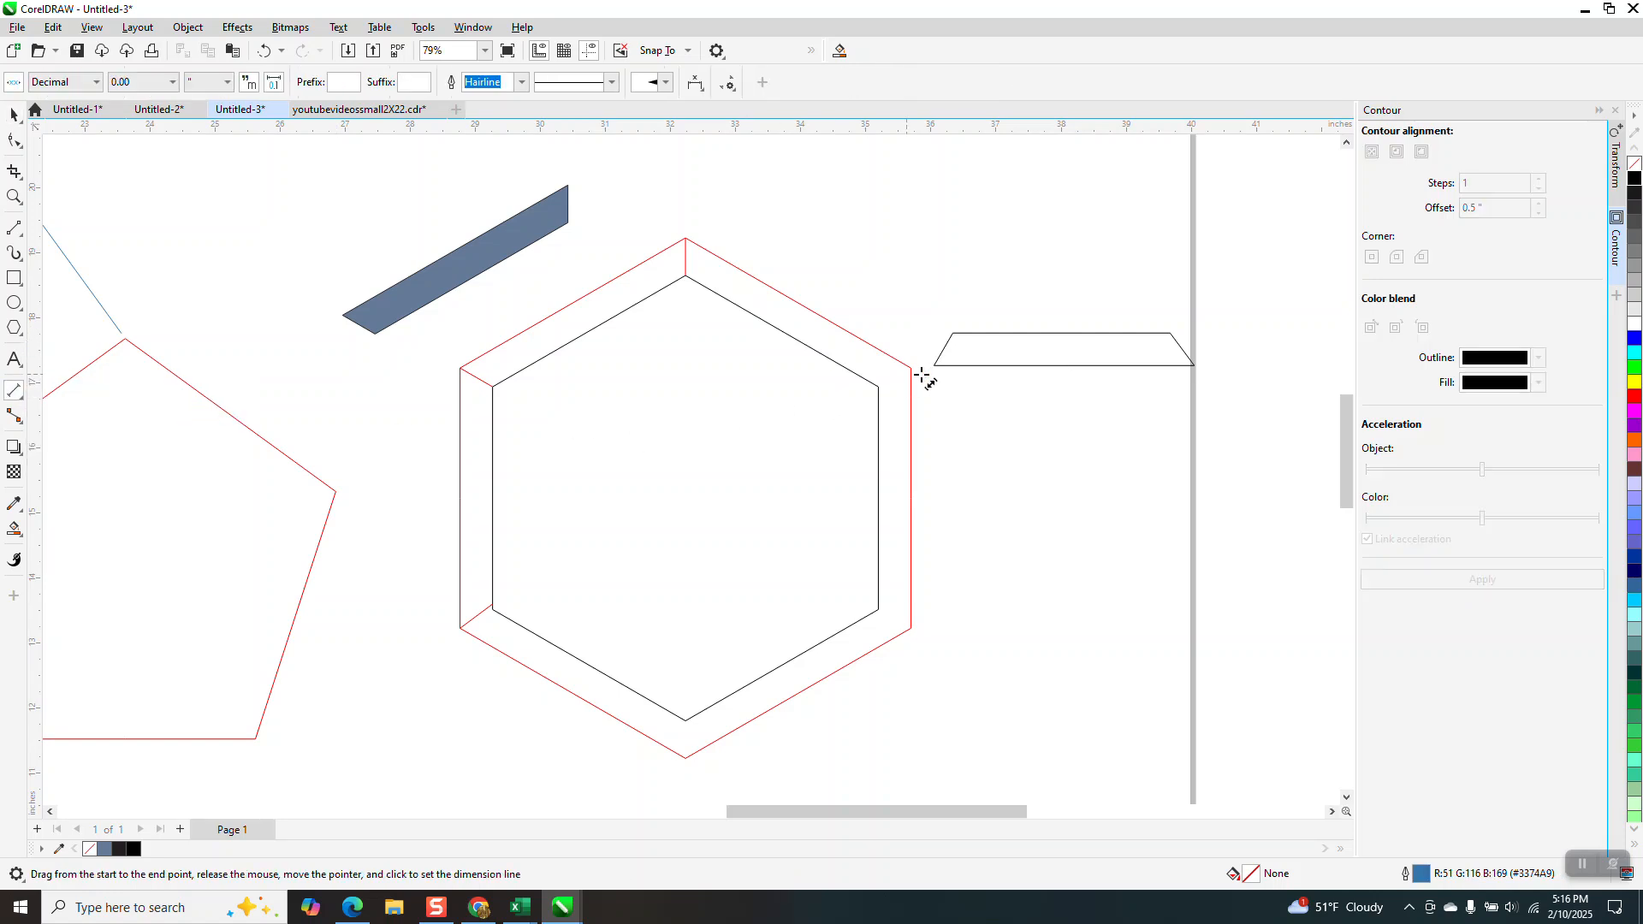
pyautogui.moveTo(933, 366); pyautogui.dragTo(1195, 365)
pyautogui.click(1195, 366)
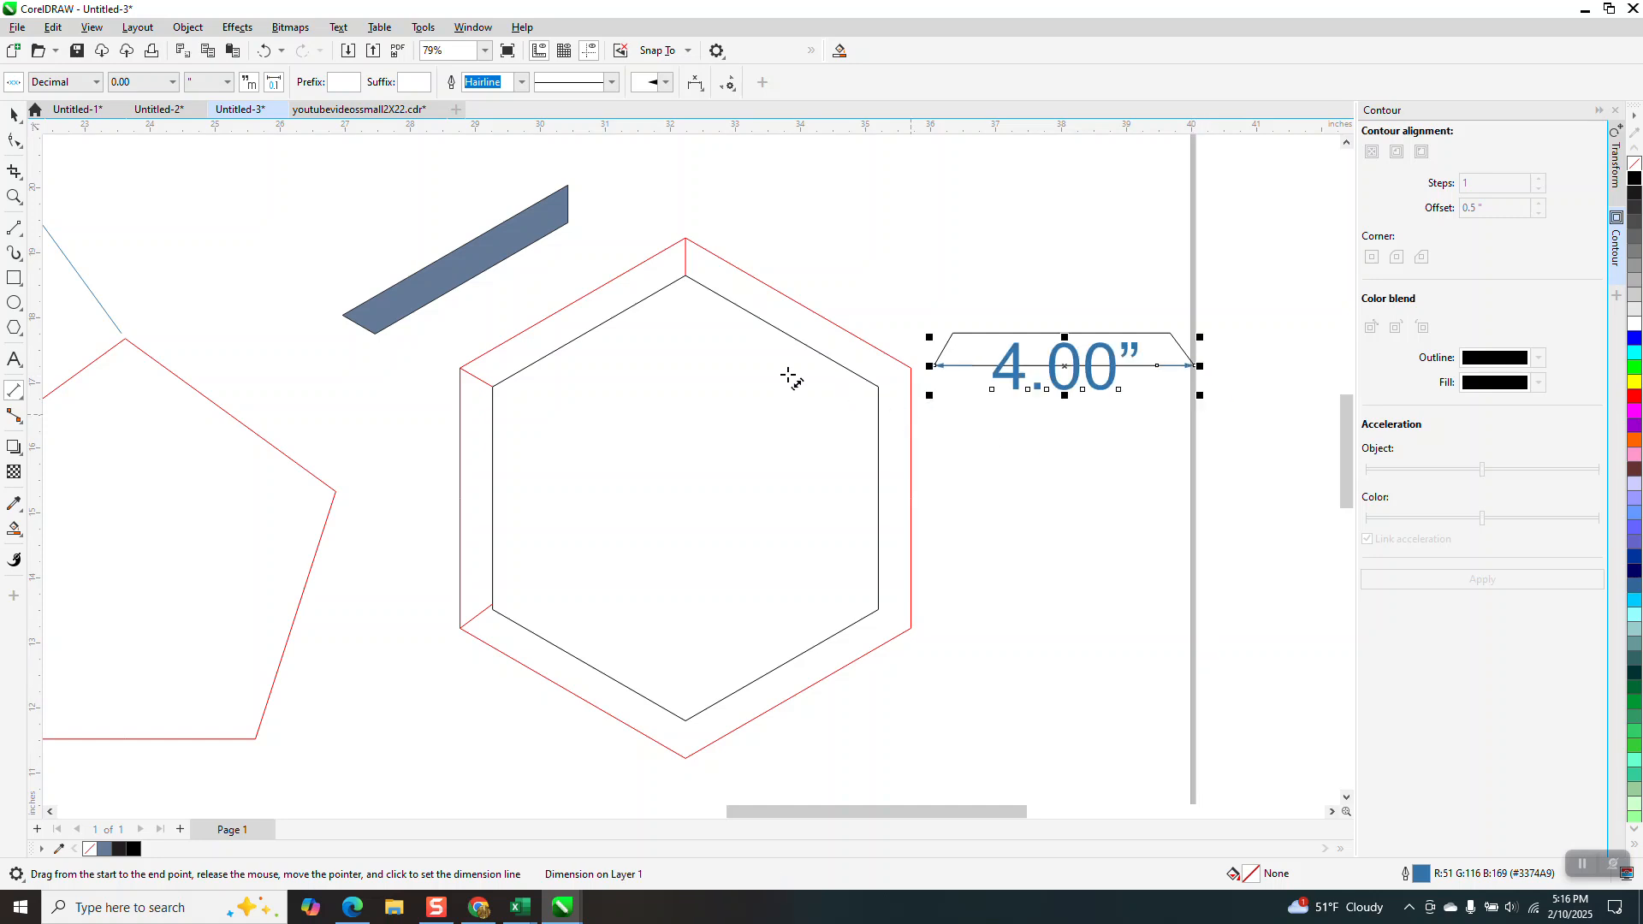
# Place a vertical guideline at the rotated piece's lower-left corner and activate the Angular Dimension tool.
pyautogui.click(13, 196)
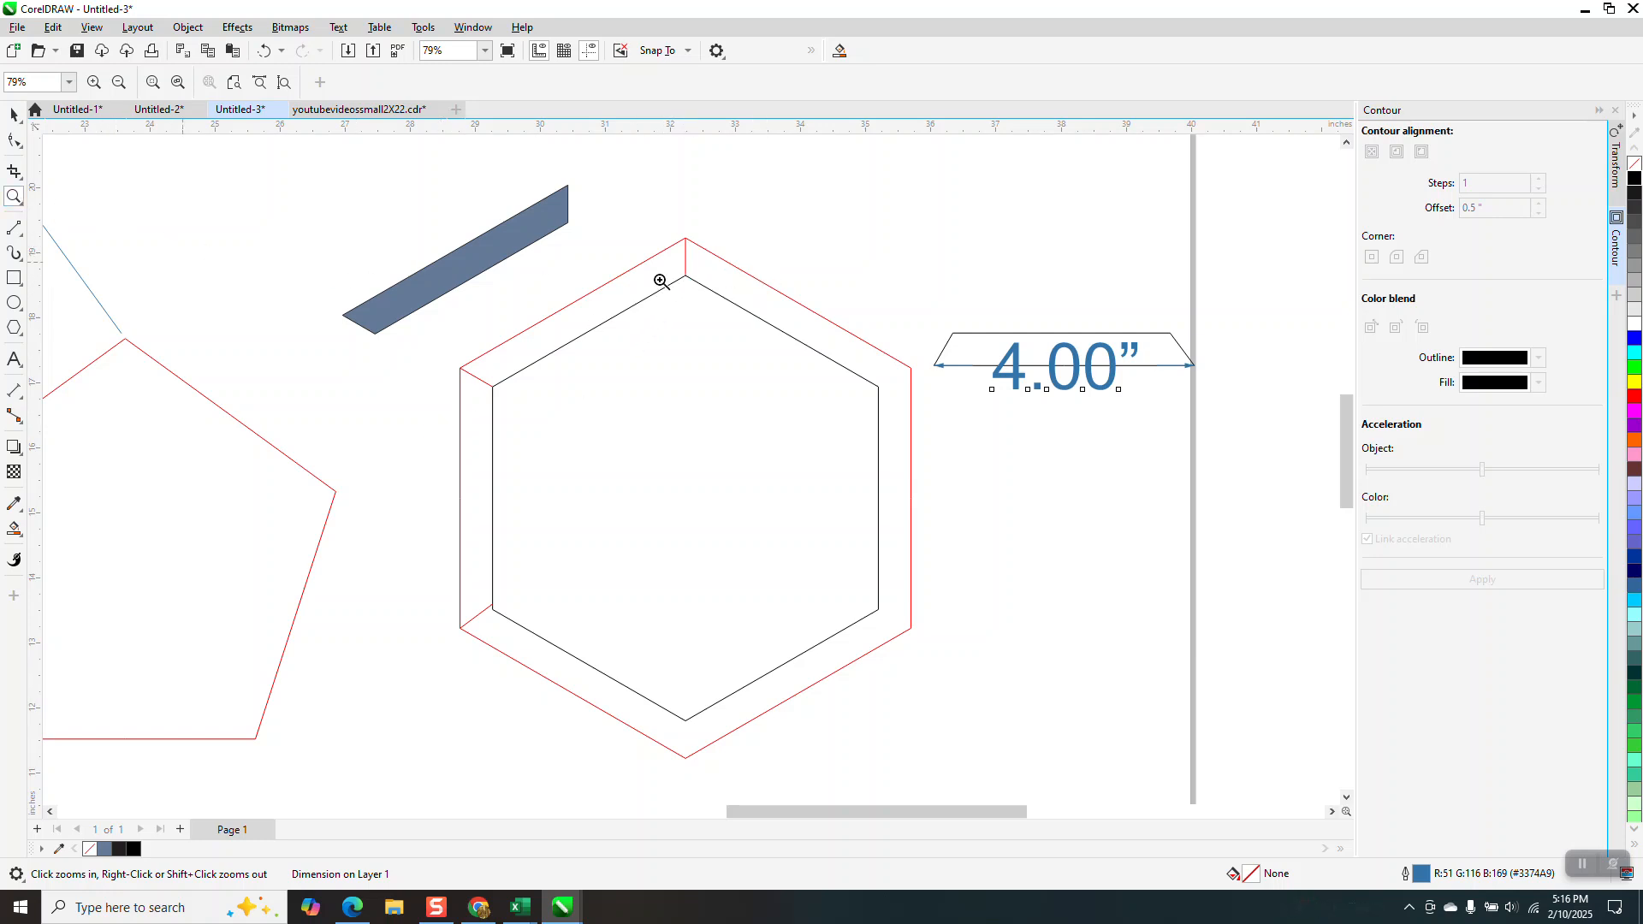
pyautogui.moveTo(905, 281); pyautogui.dragTo(1228, 473)
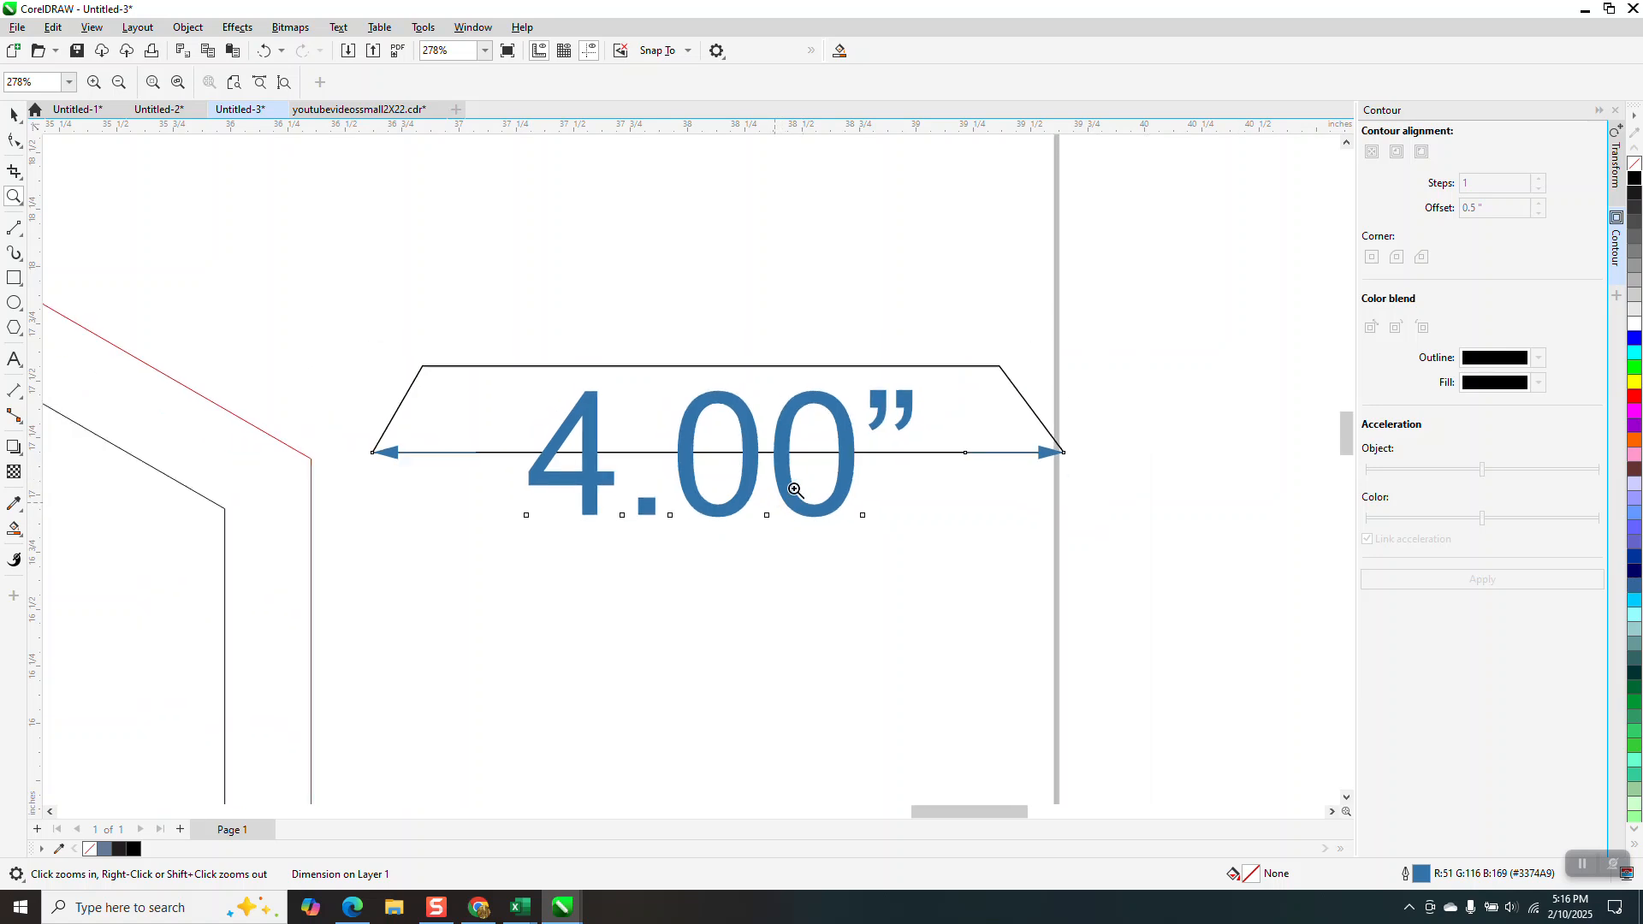
pyautogui.scroll(-1, 795, 489)
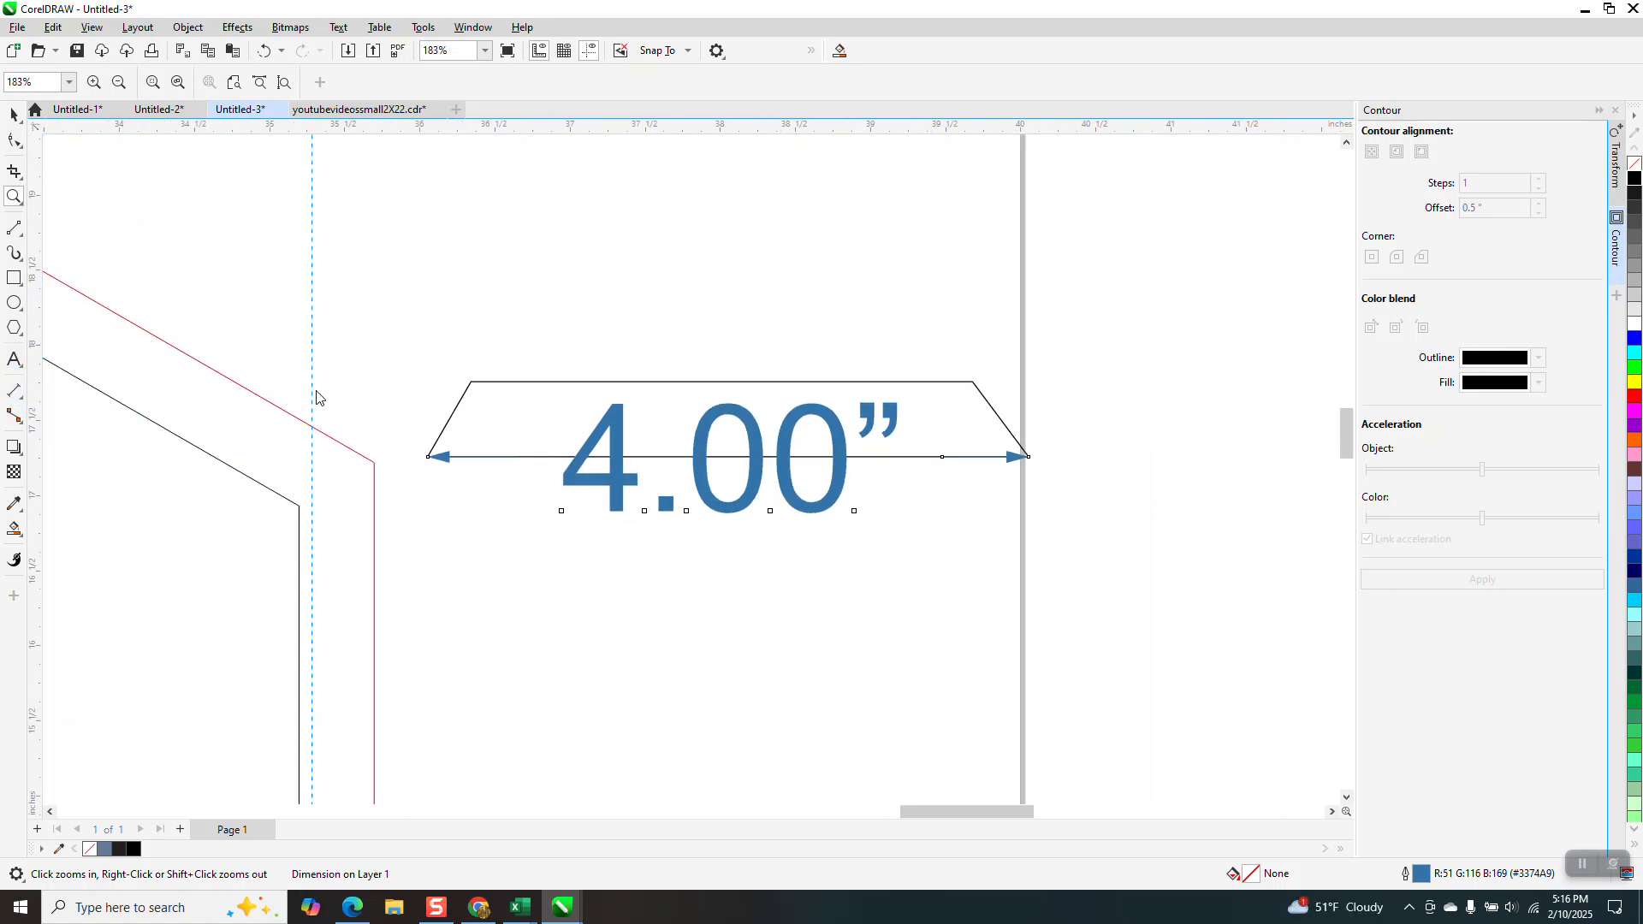
pyautogui.moveTo(428, 459); pyautogui.dragTo(427, 460)
pyautogui.click(16, 392)
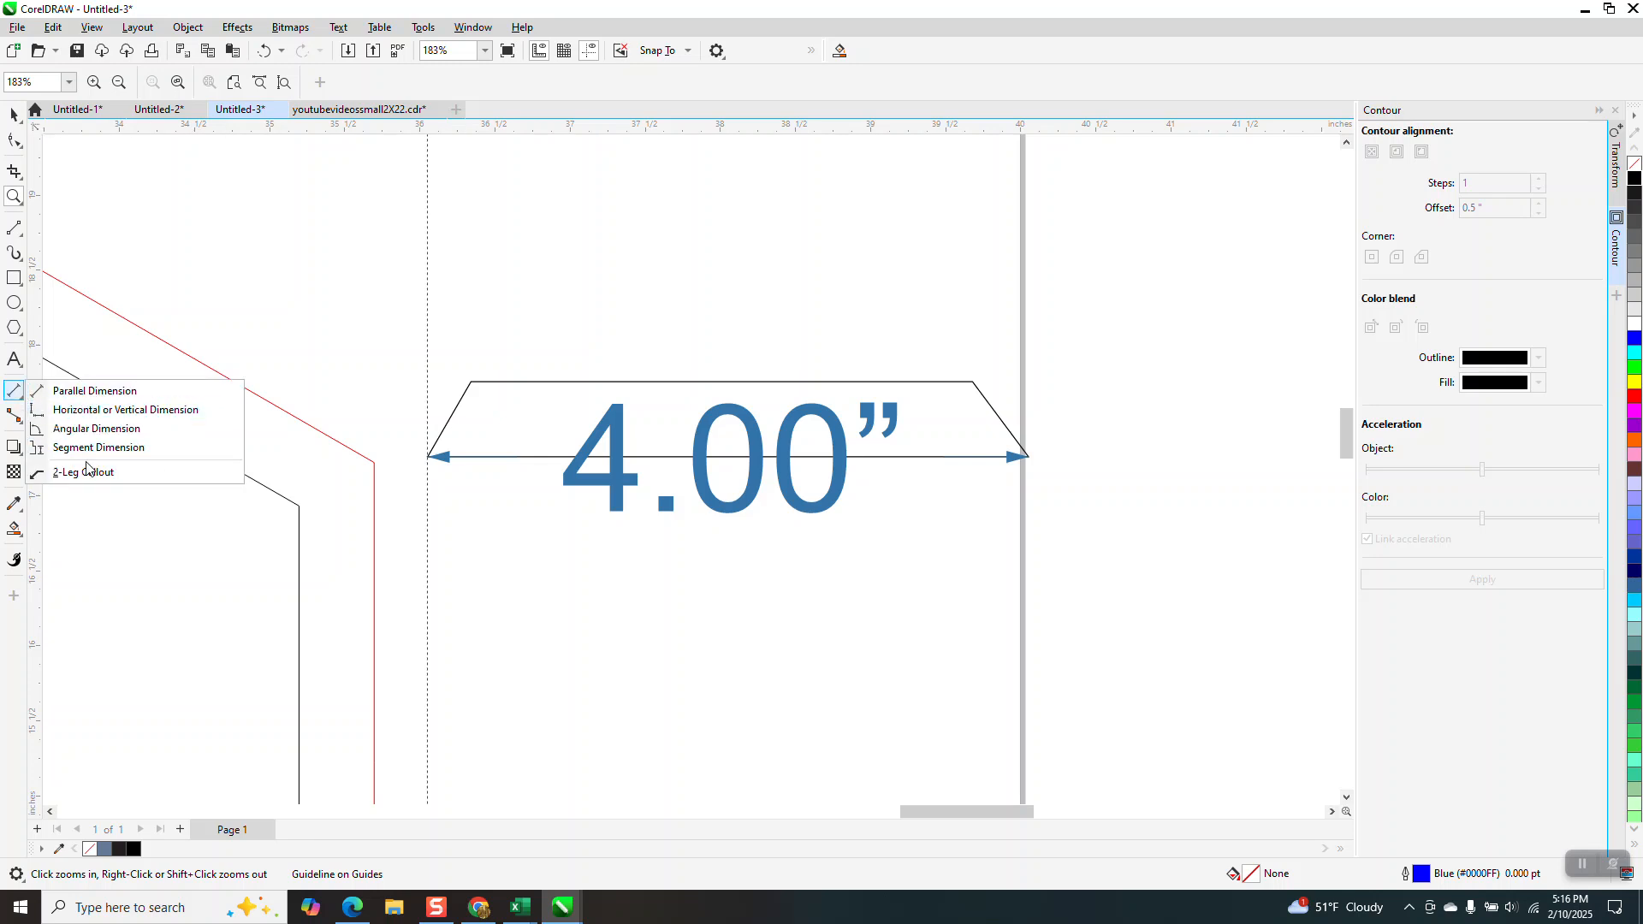
pyautogui.click(91, 432)
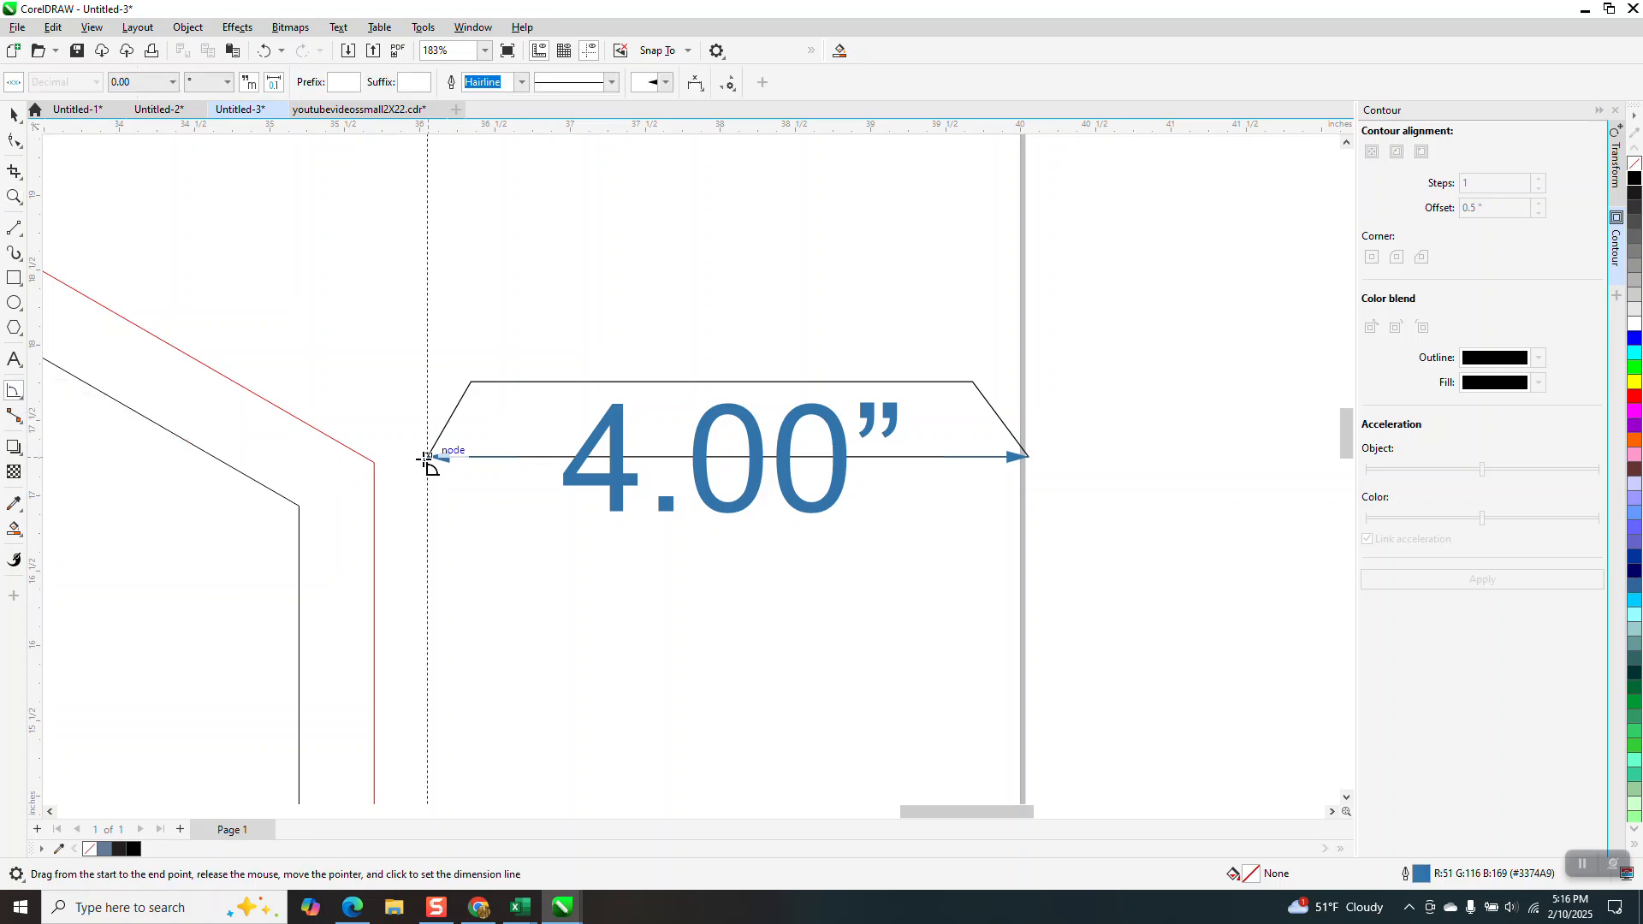
pyautogui.moveTo(426, 459); pyautogui.dragTo(428, 366)
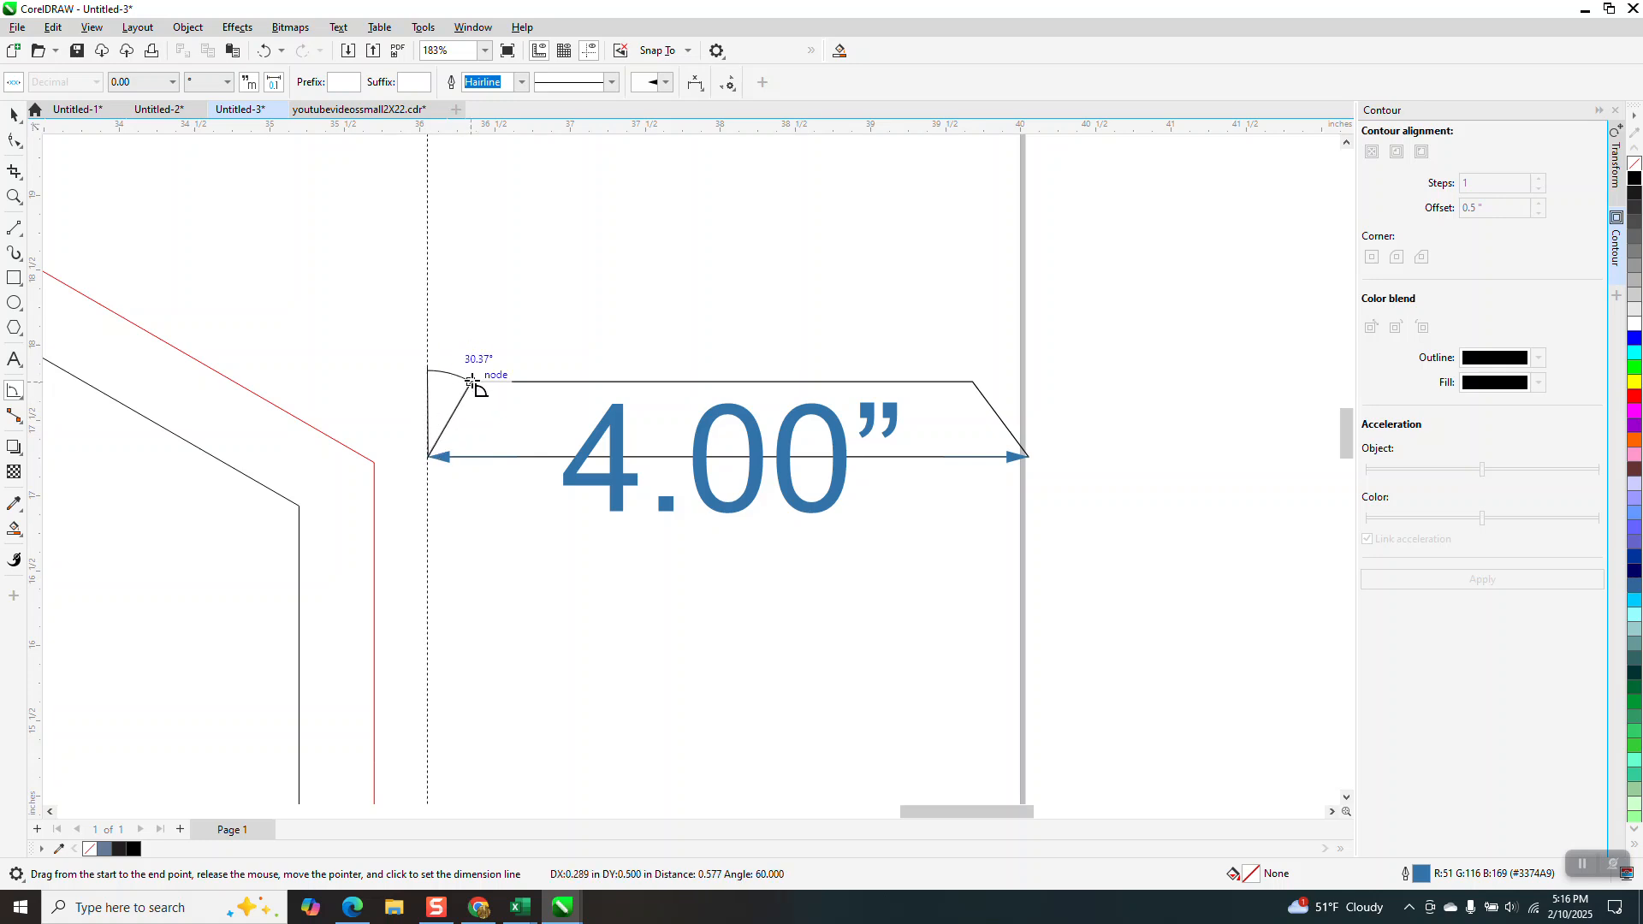
pyautogui.click(472, 380)
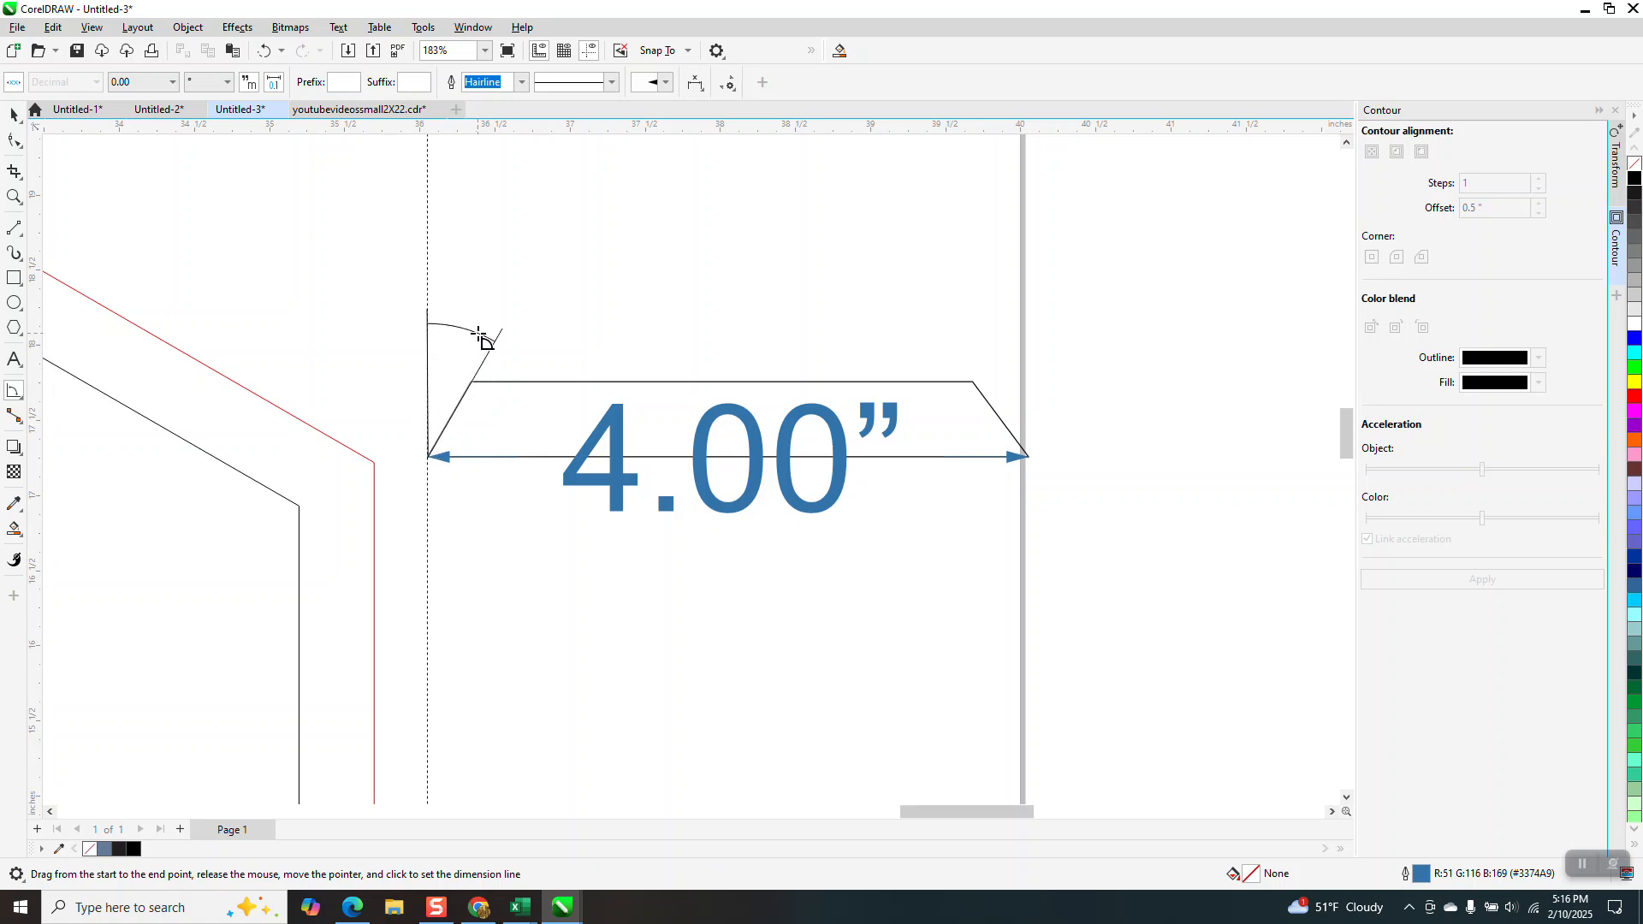
pyautogui.press('Escape')
pyautogui.moveTo(1030, 457); pyautogui.dragTo(1029, 355)
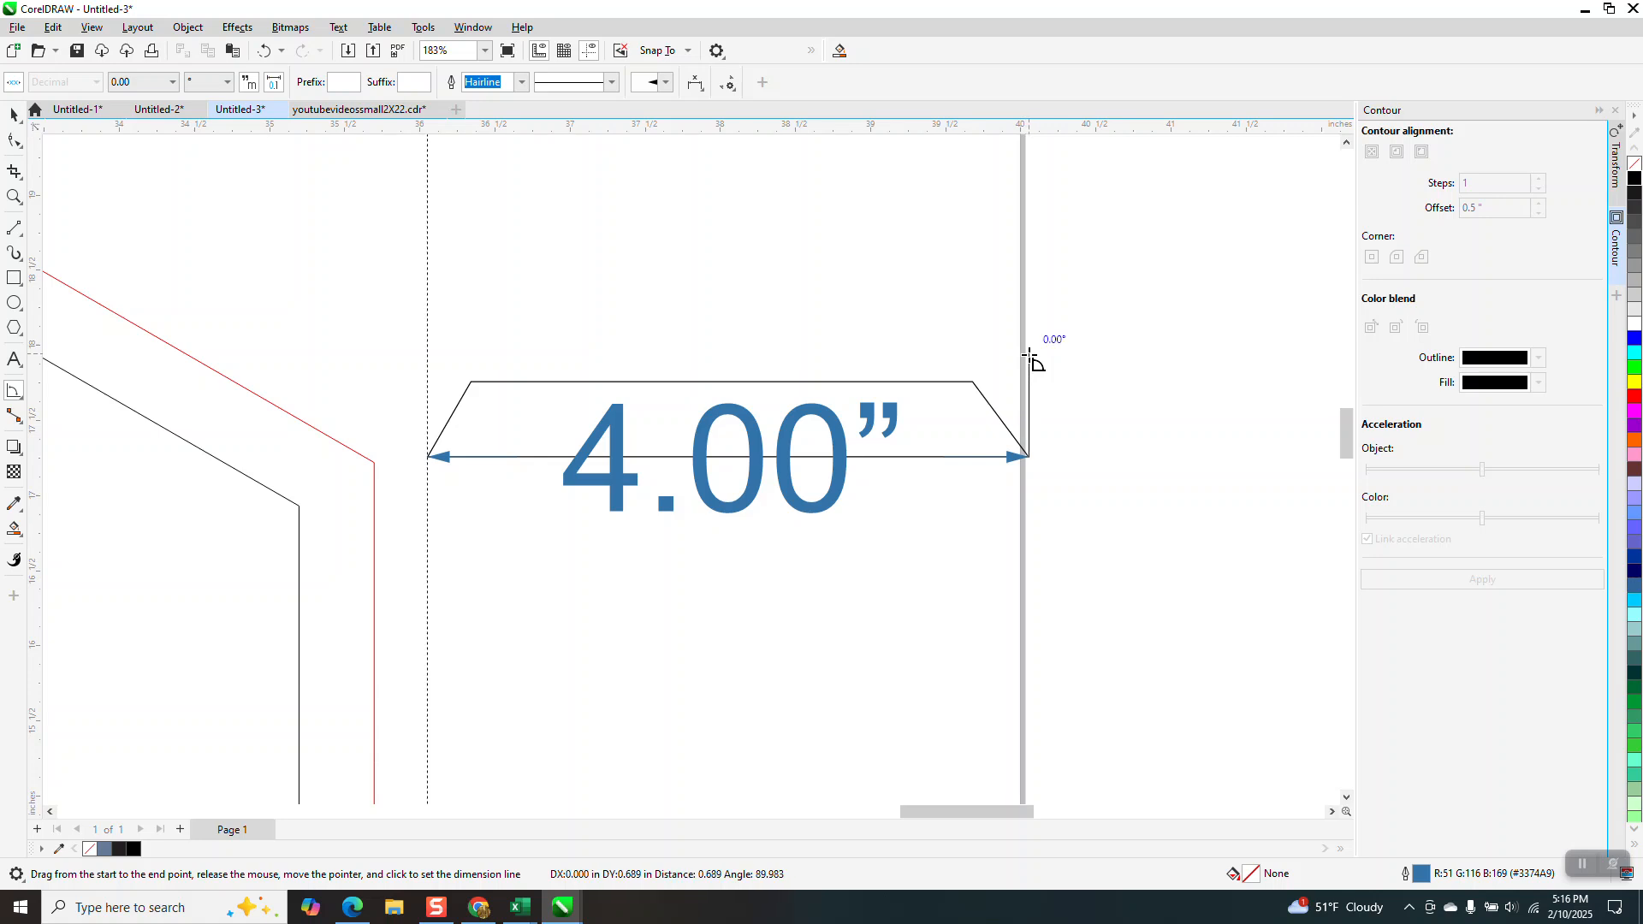
pyautogui.click(976, 380)
pyautogui.press('Escape')
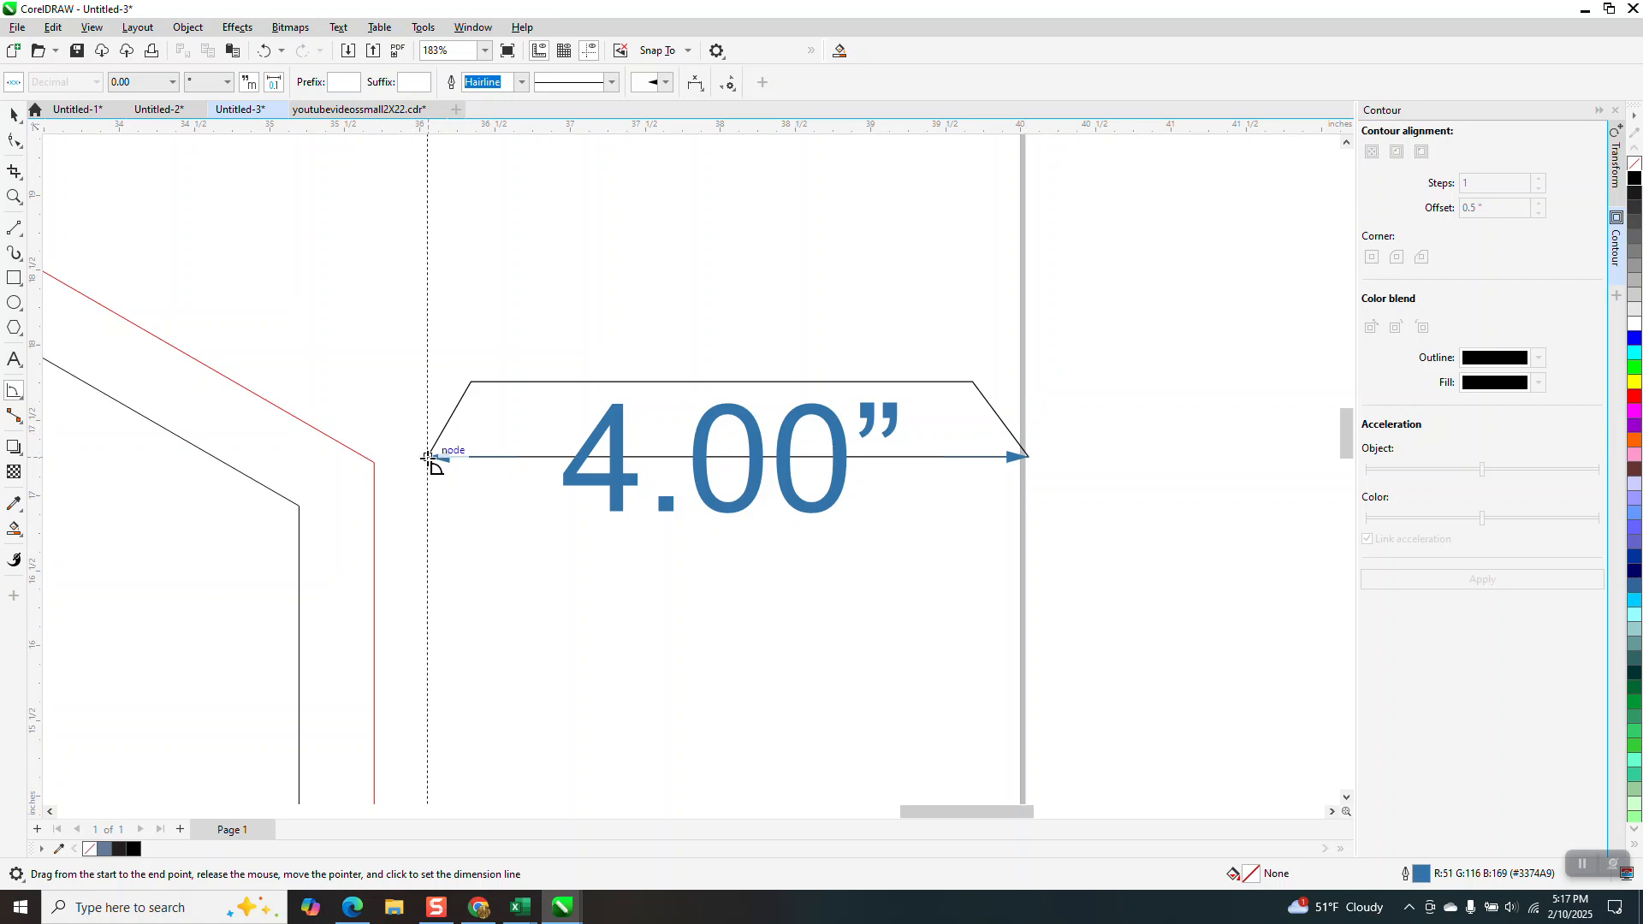
# Add an angular dimension between the vertical guideline and the rotated piece's slanted left end.
pyautogui.moveTo(427, 458); pyautogui.dragTo(428, 357)
pyautogui.click(473, 381)
pyautogui.click(471, 378)
pyautogui.click(12, 114)
pyautogui.scroll(-2, 710, 338)
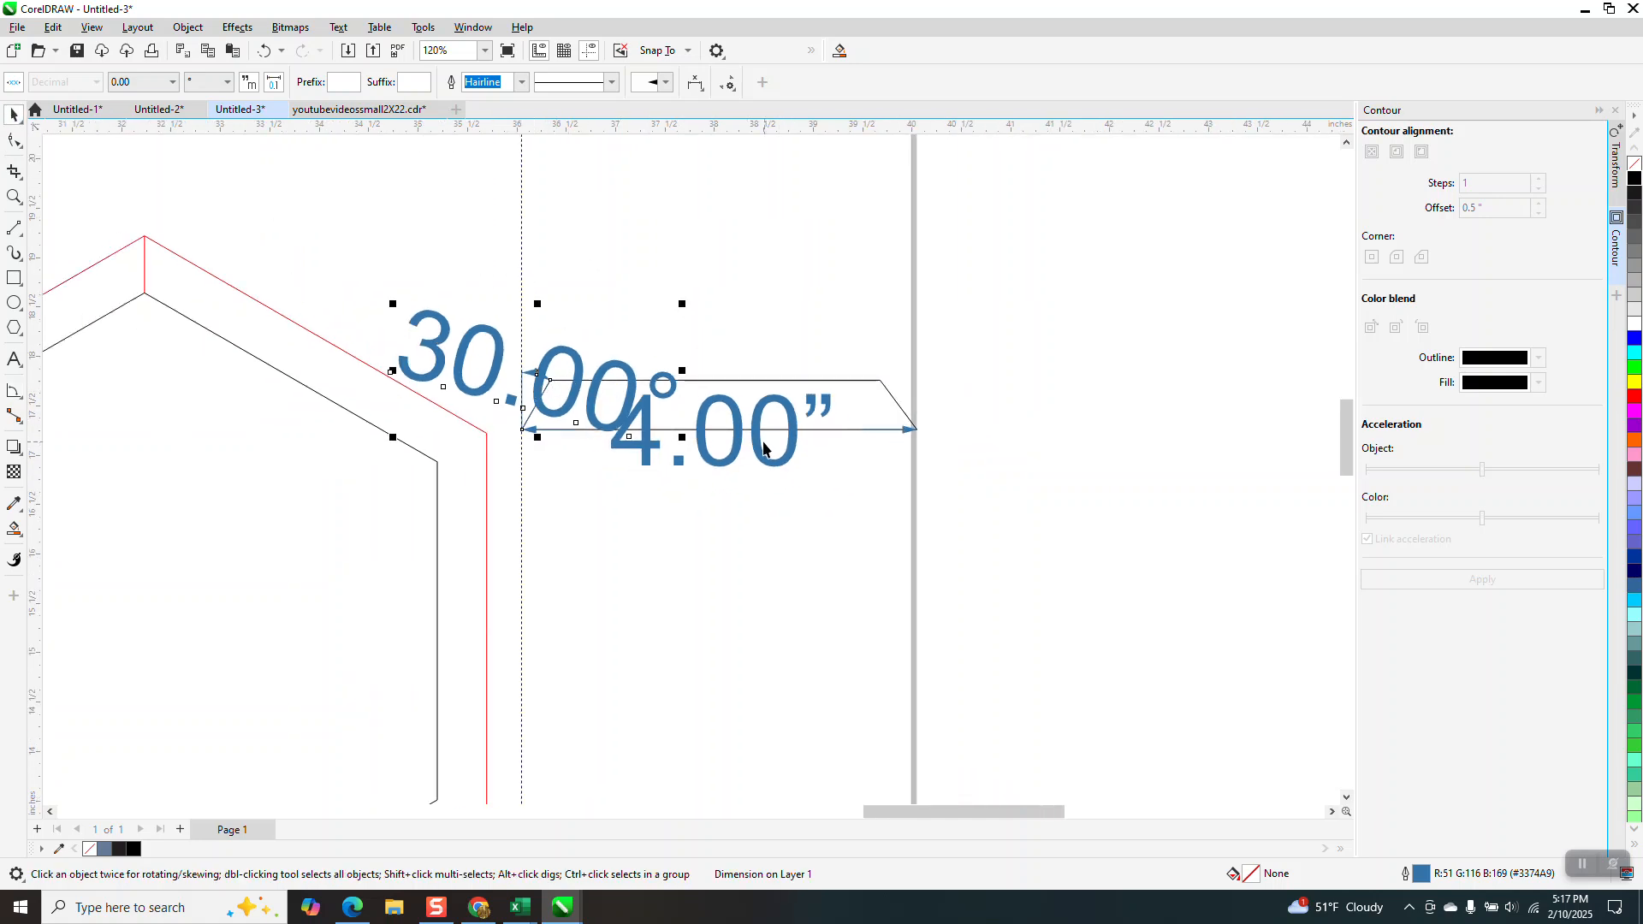
pyautogui.scroll(-3, 912, 418)
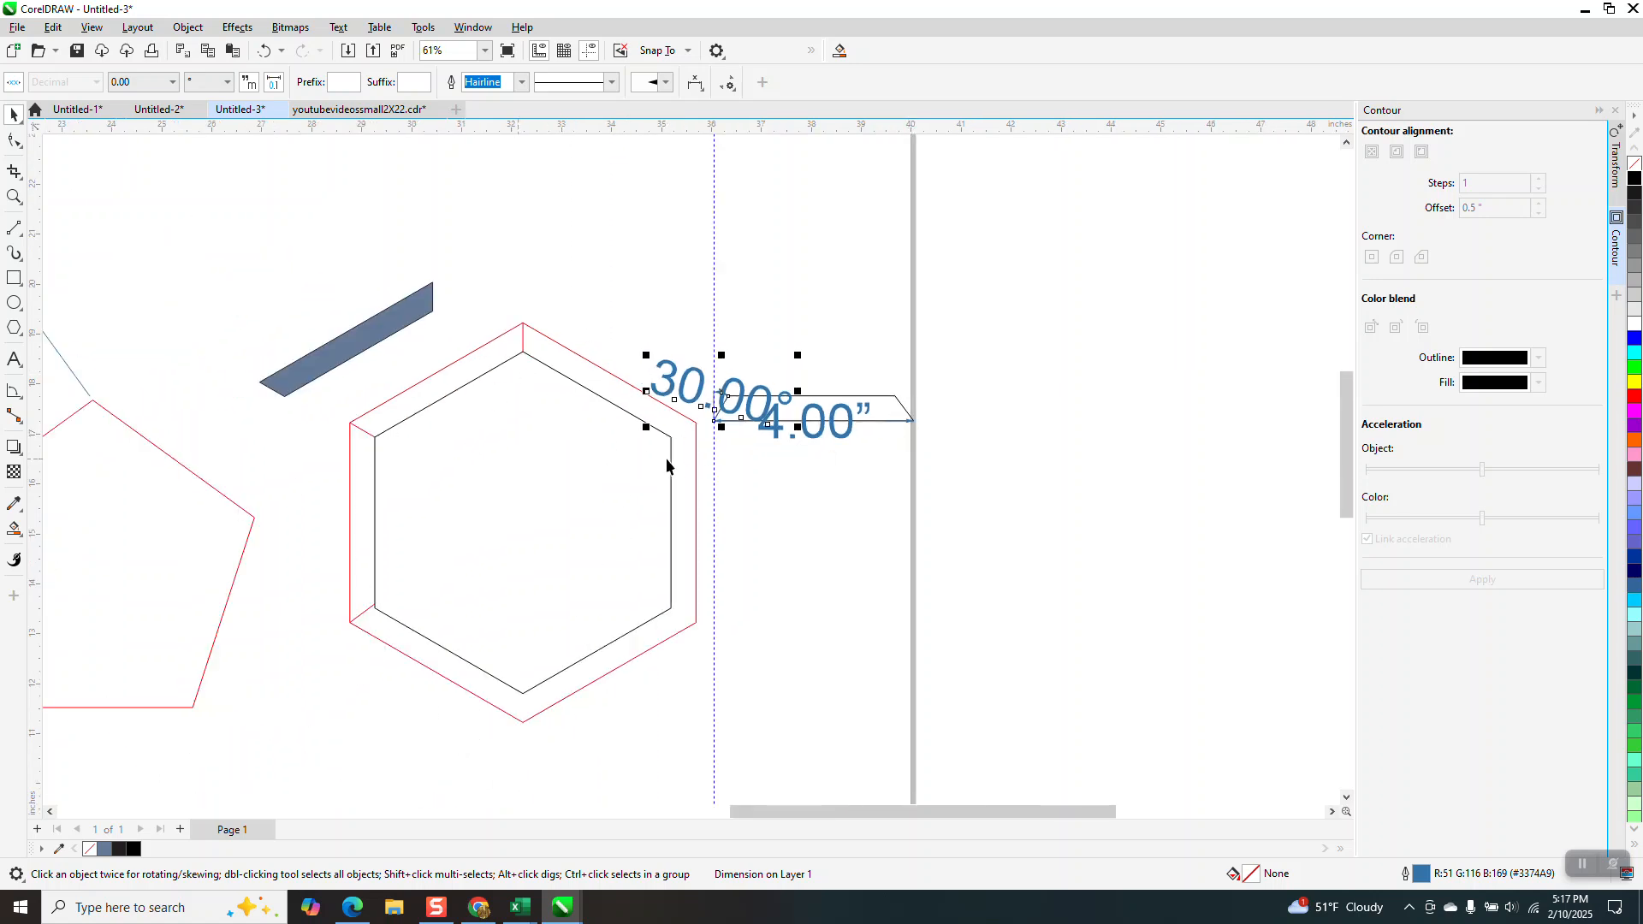
pyautogui.scroll(-2, 284, 567)
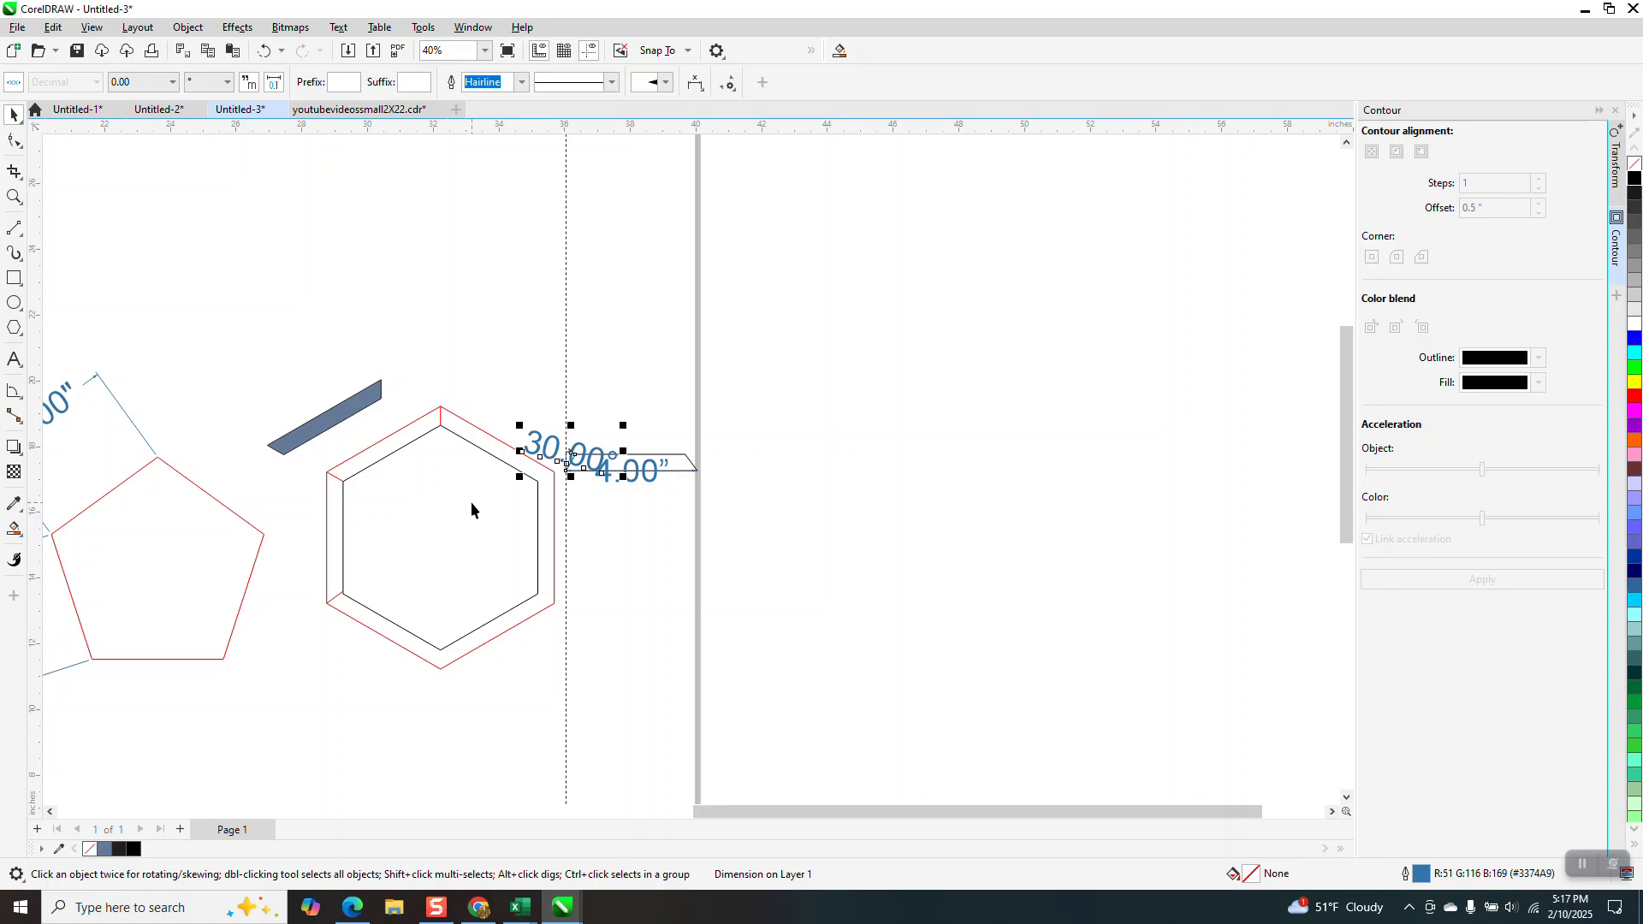
pyautogui.scroll(-1, 470, 501)
pyautogui.press('z')
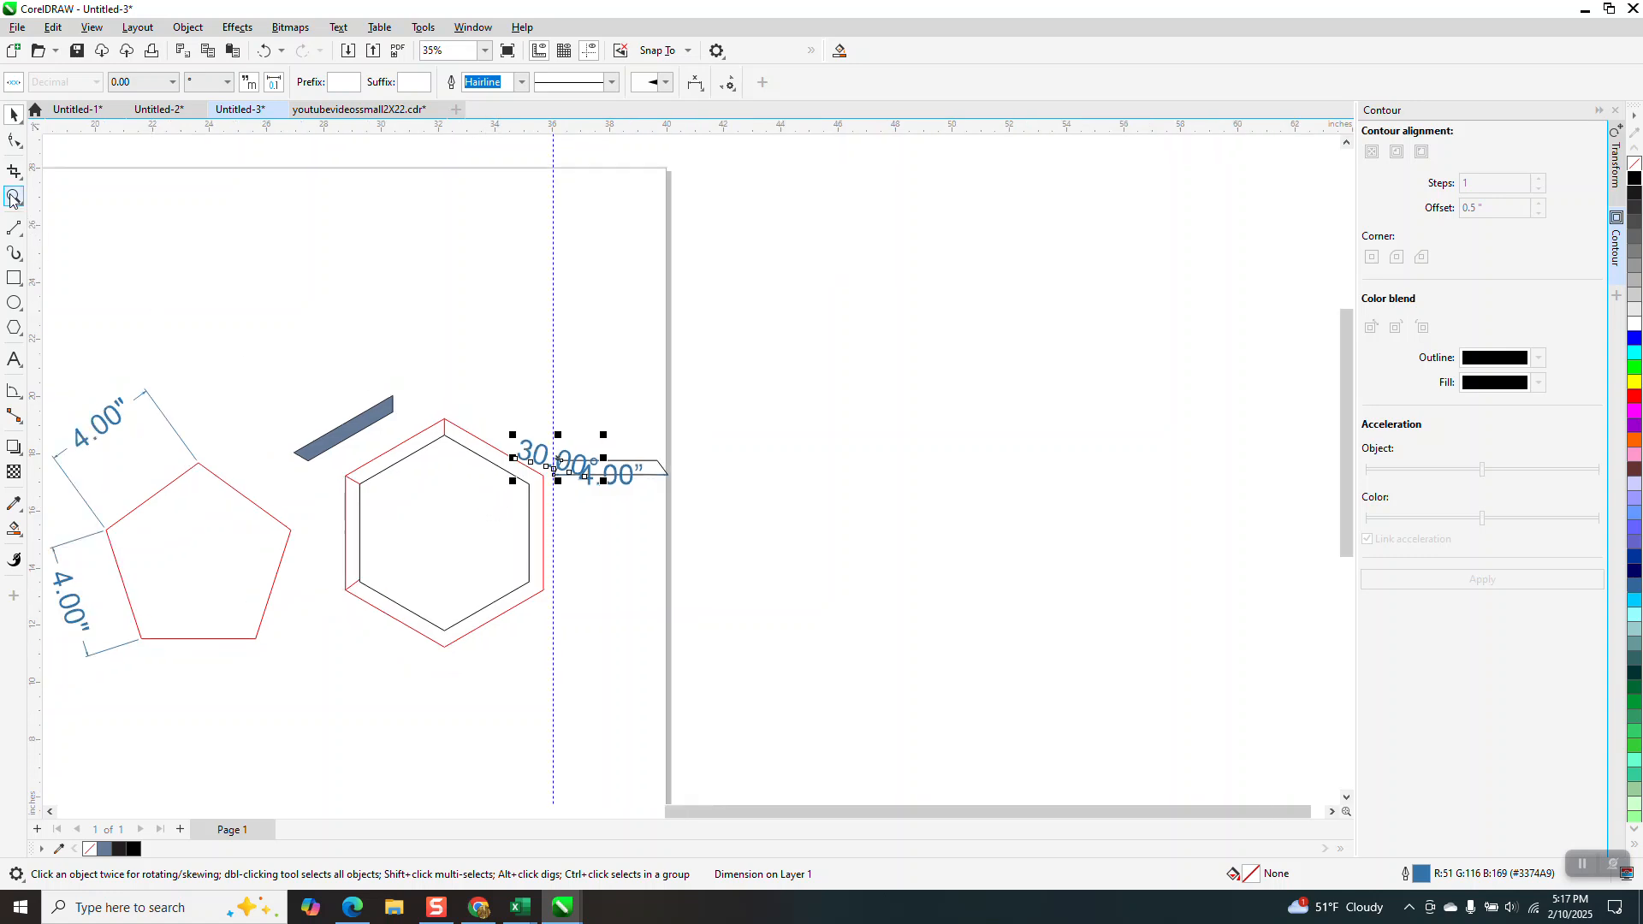
pyautogui.moveTo(281, 402); pyautogui.dragTo(785, 650)
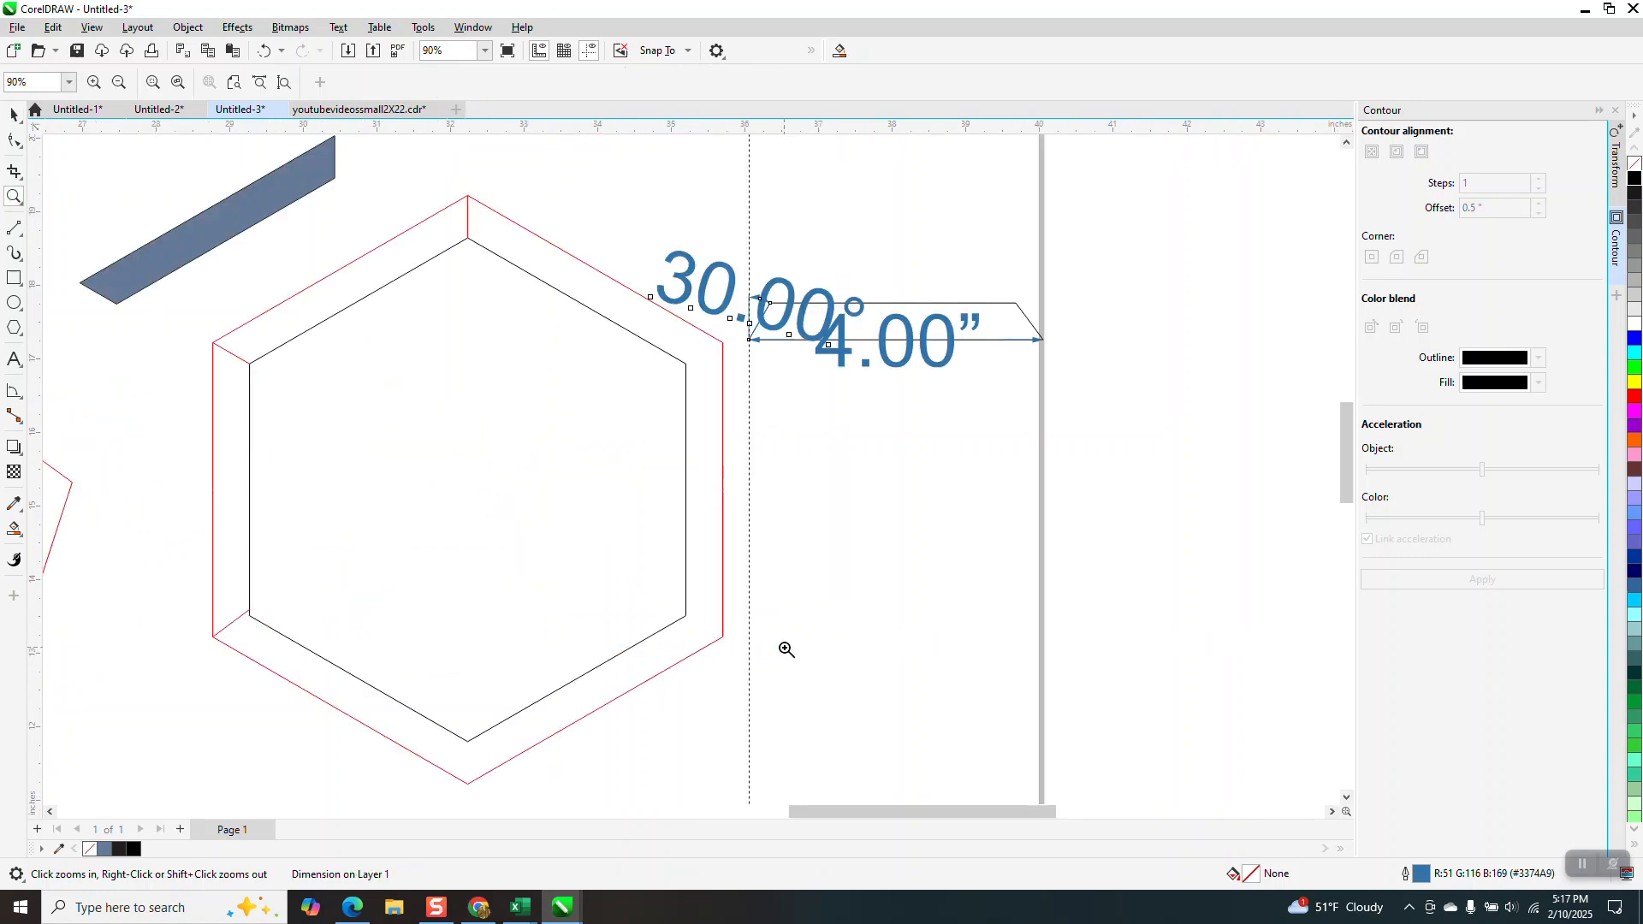
pyautogui.scroll(-3, 786, 650)
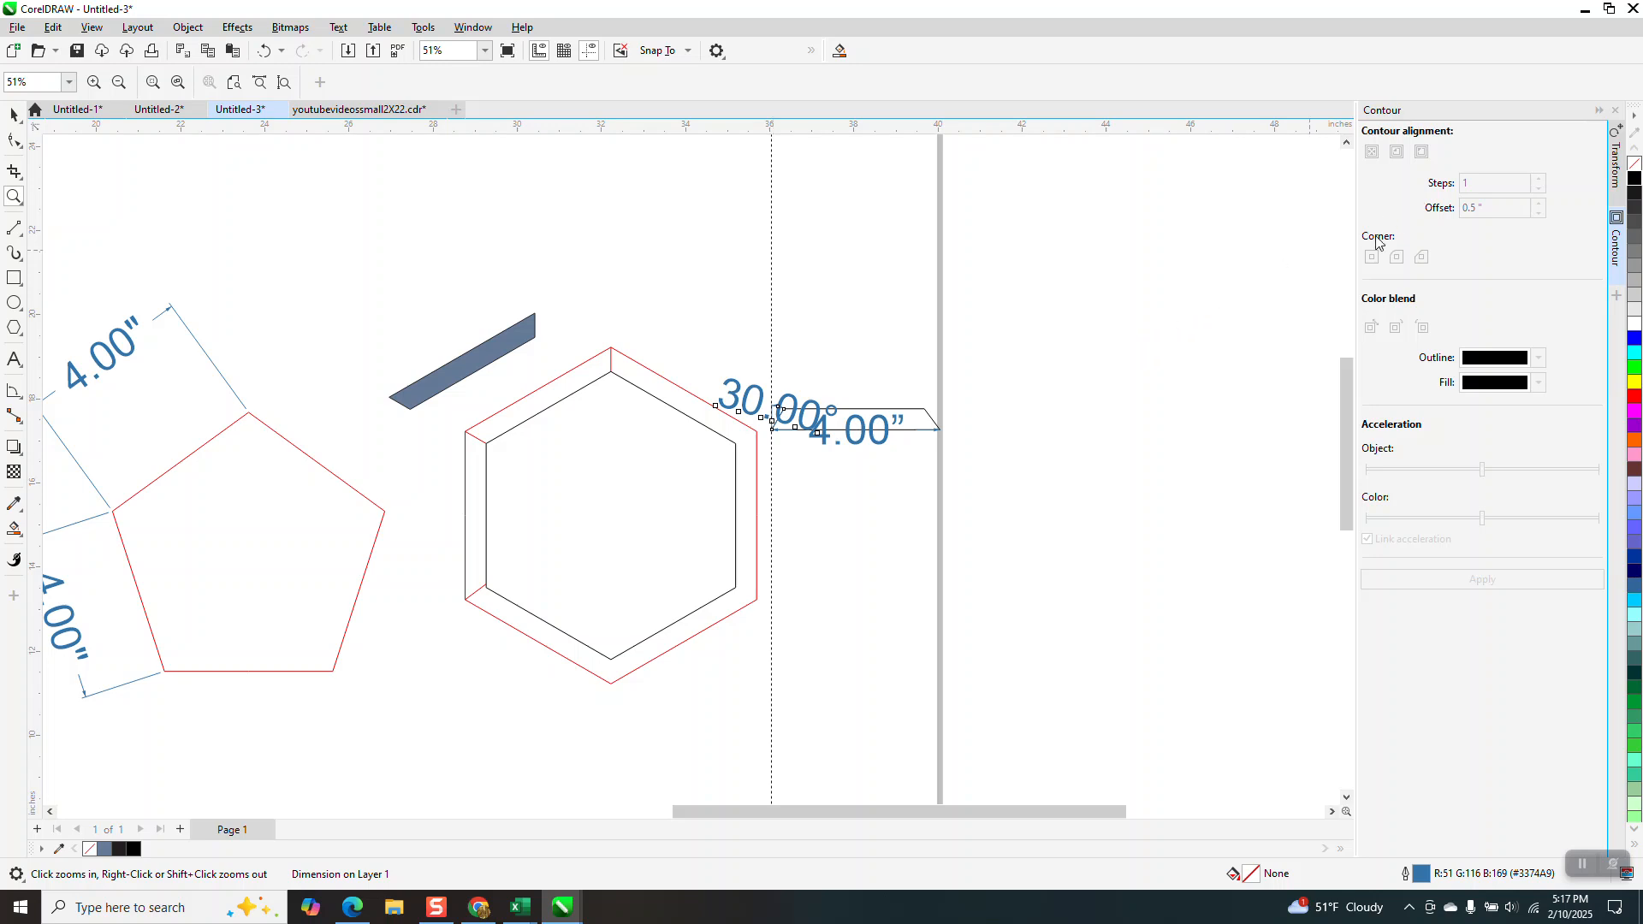